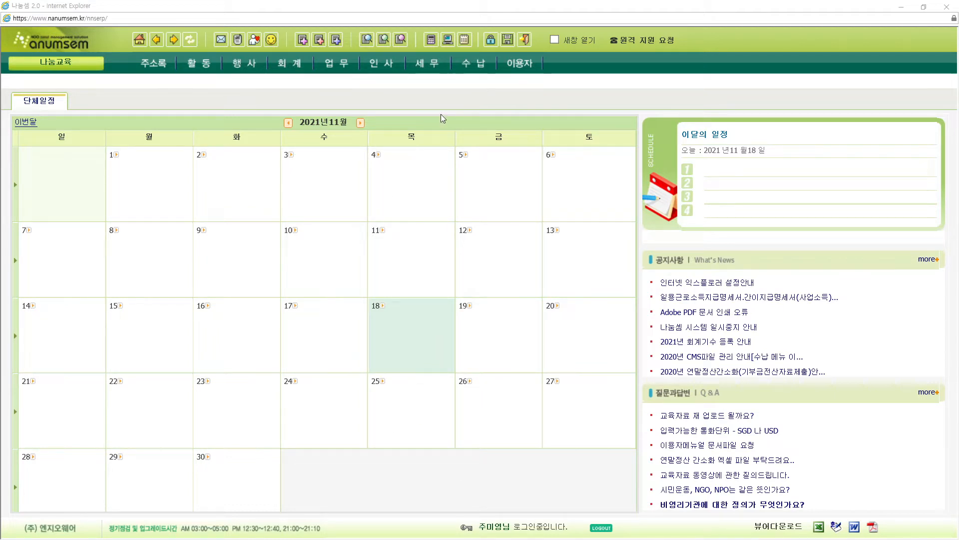
- Register 우리은행 as a new financial institution in 금융계좌 alongside 국민은행
mouse_move(339, 66)
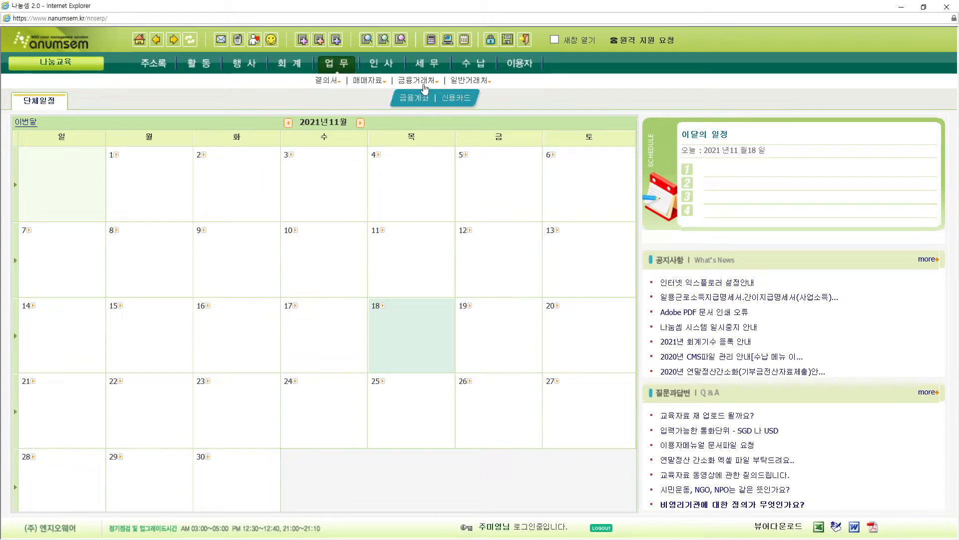
left_click(415, 100)
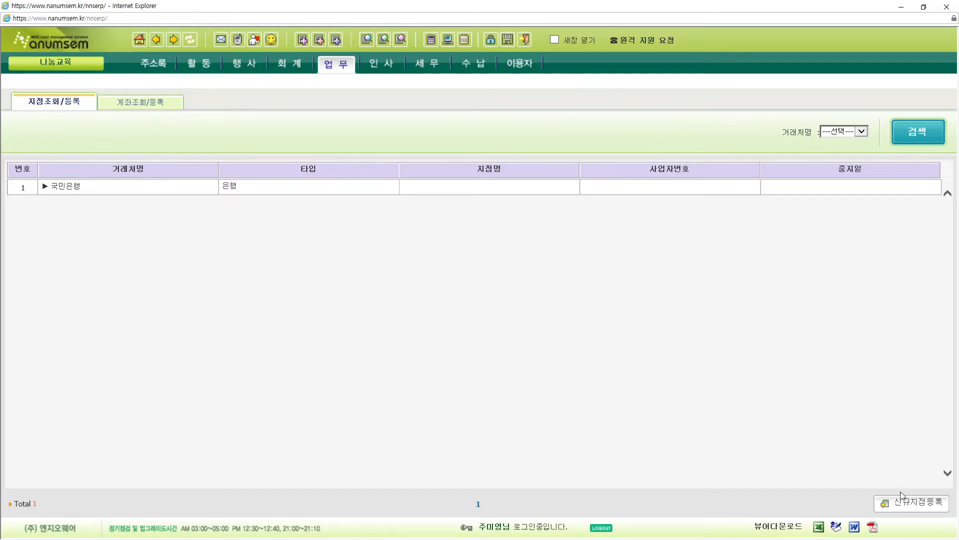
left_click(916, 505)
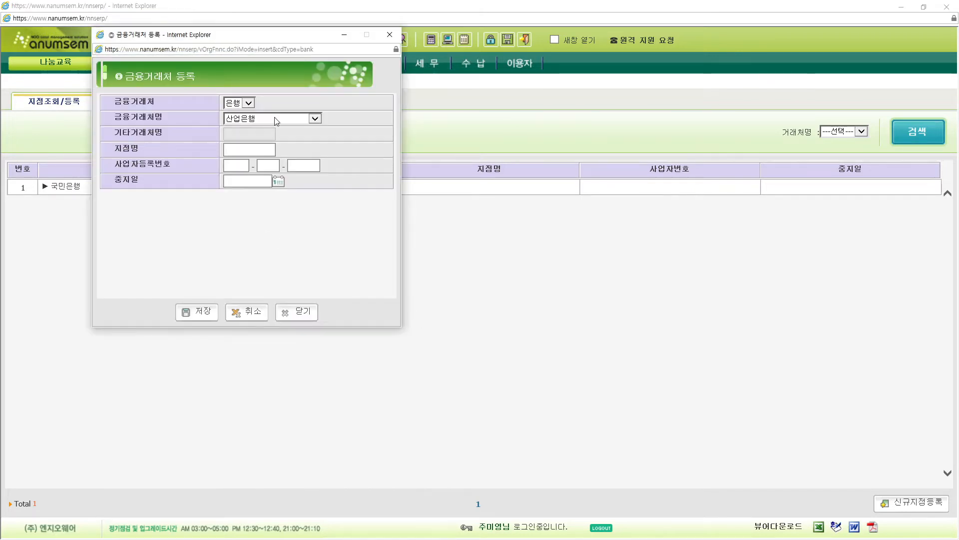
left_click(275, 120)
left_click(241, 181)
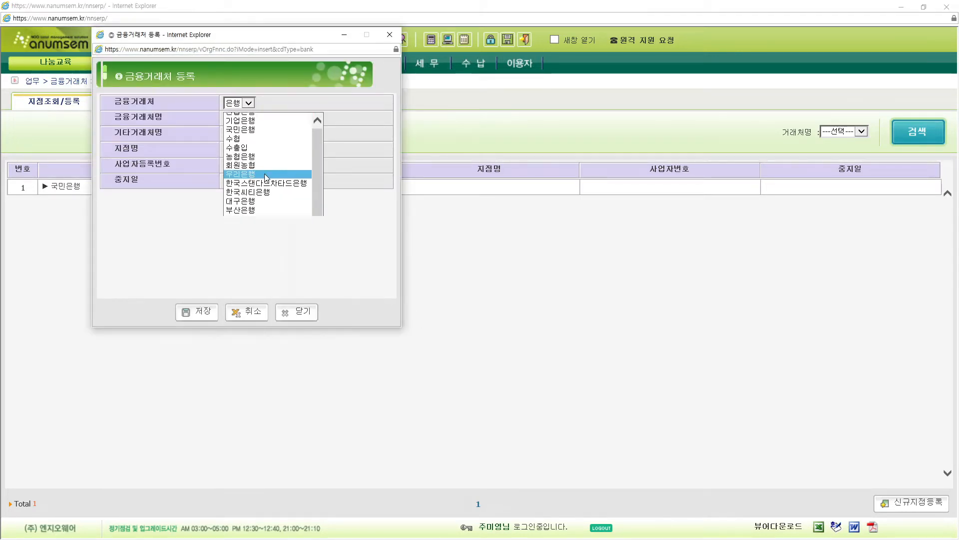
left_click(197, 311)
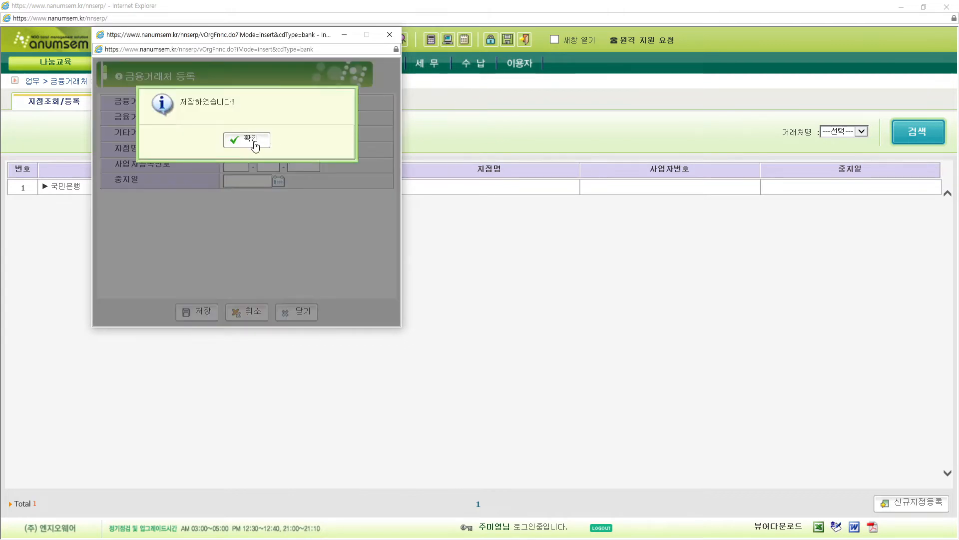
left_click(256, 142)
left_click(148, 104)
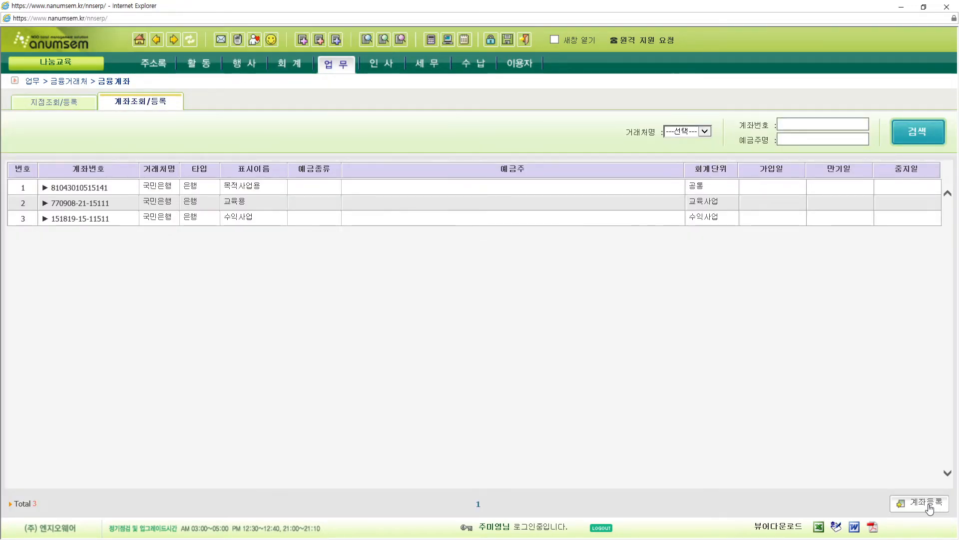
- Open a blank 금융계좌 등록 form from the 계좌조회/등록 listing of 3 국민은행 accounts
left_click(923, 502)
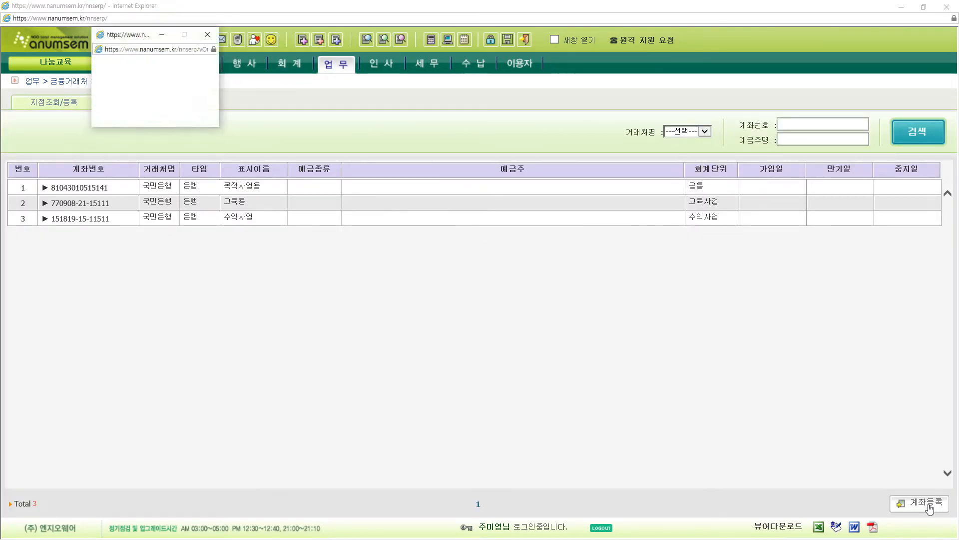
left_click(435, 120)
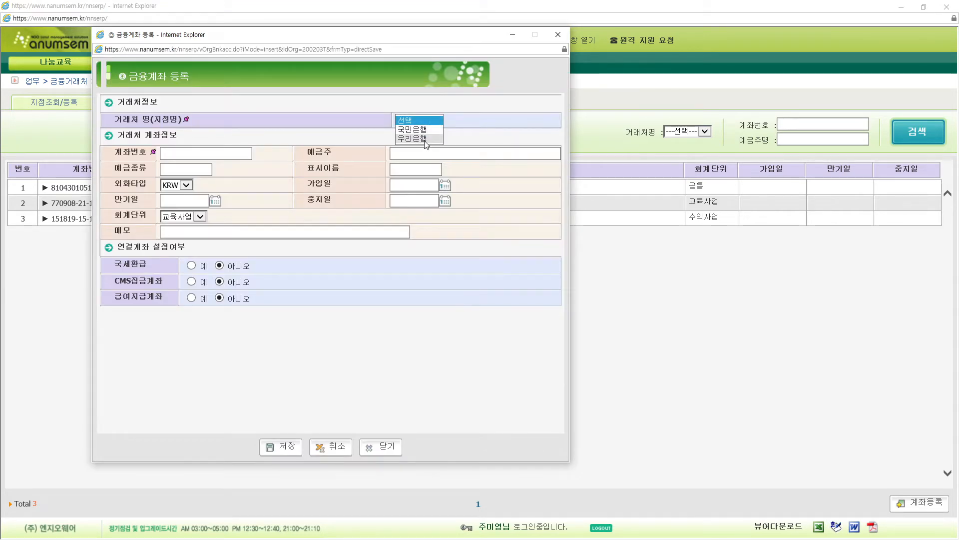
left_click(558, 35)
left_click(558, 35)
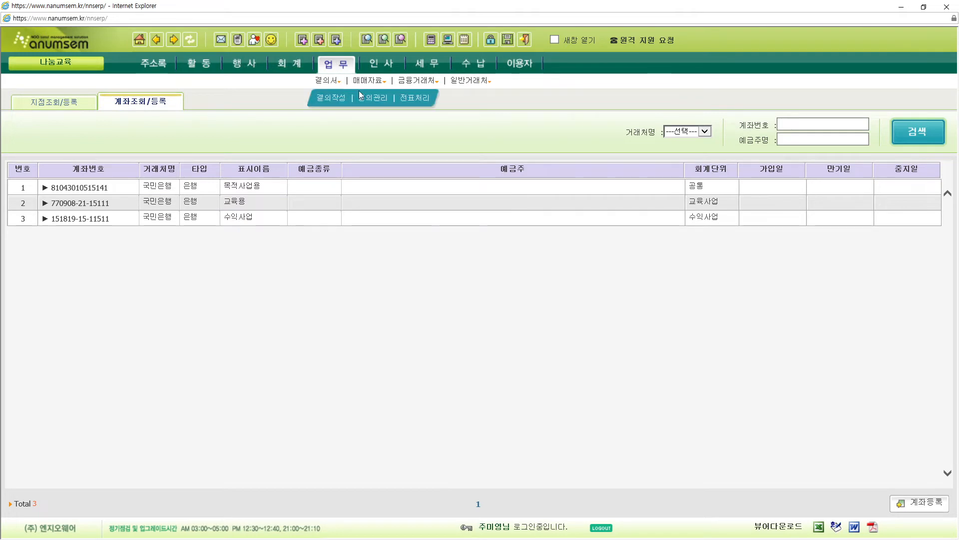
mouse_move(423, 86)
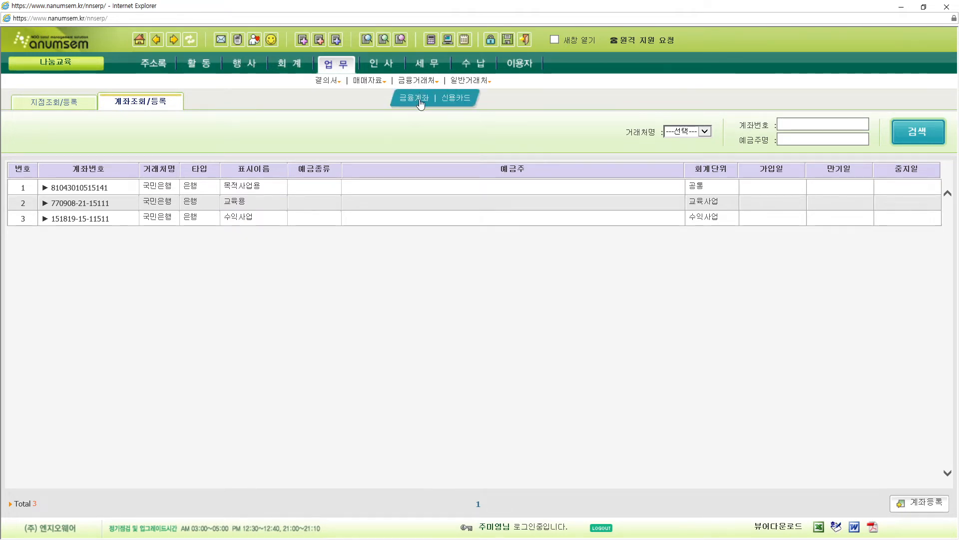
left_click(419, 100)
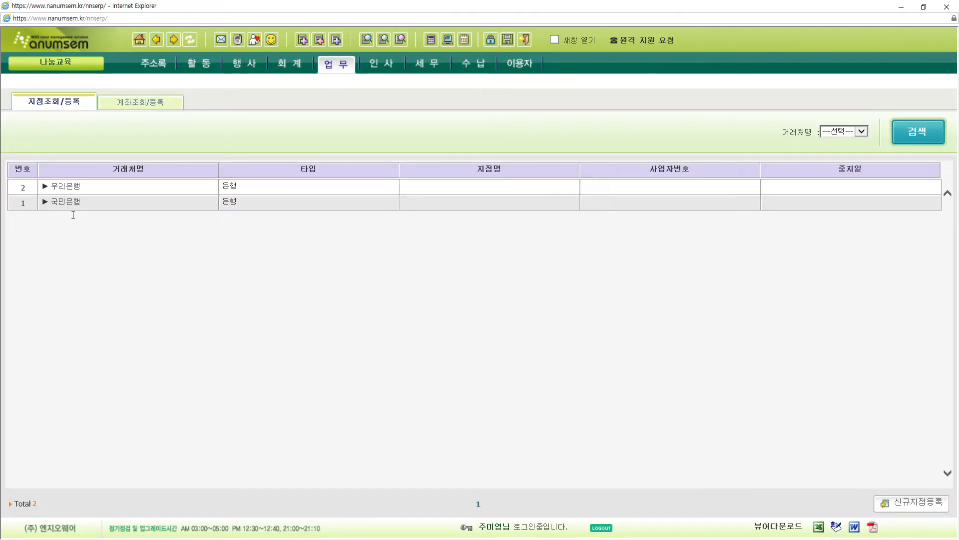
left_click(920, 506)
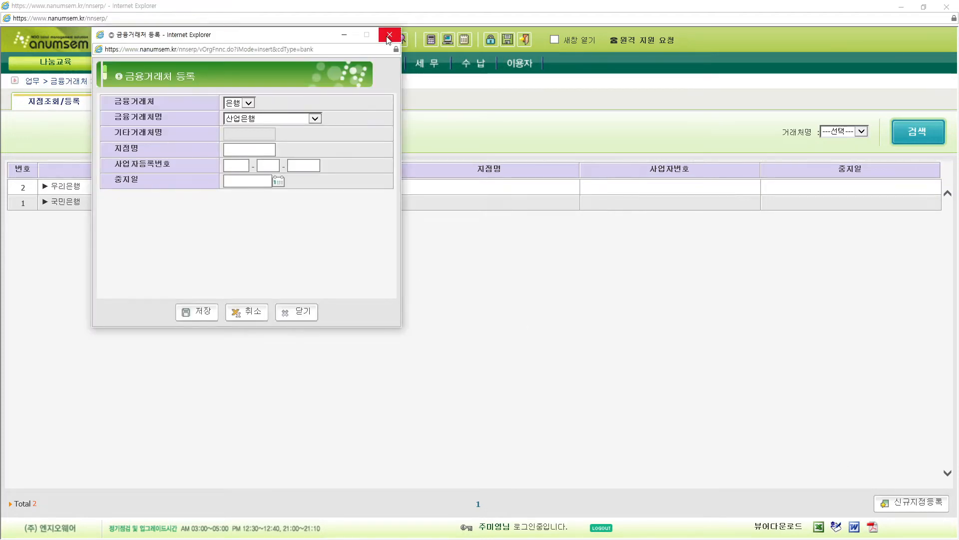
left_click(388, 36)
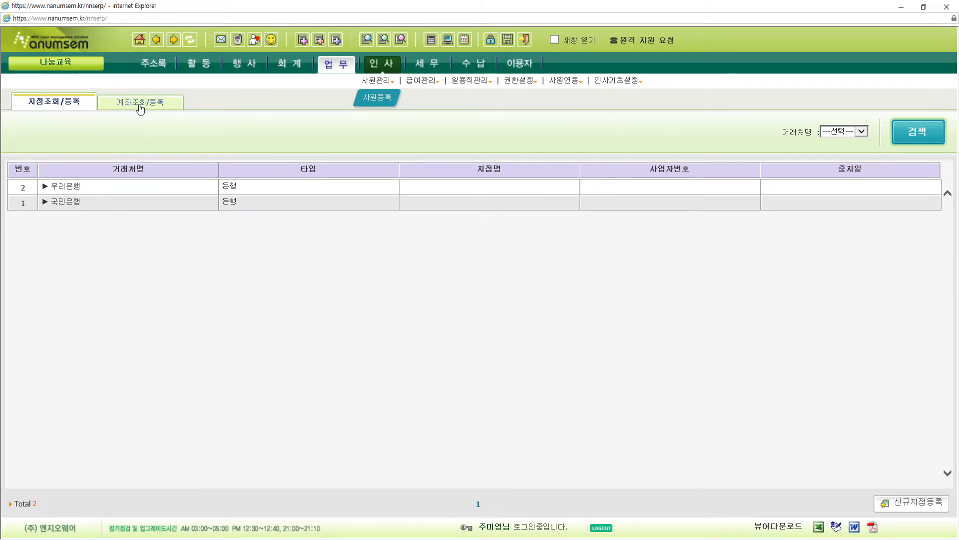
left_click(120, 106)
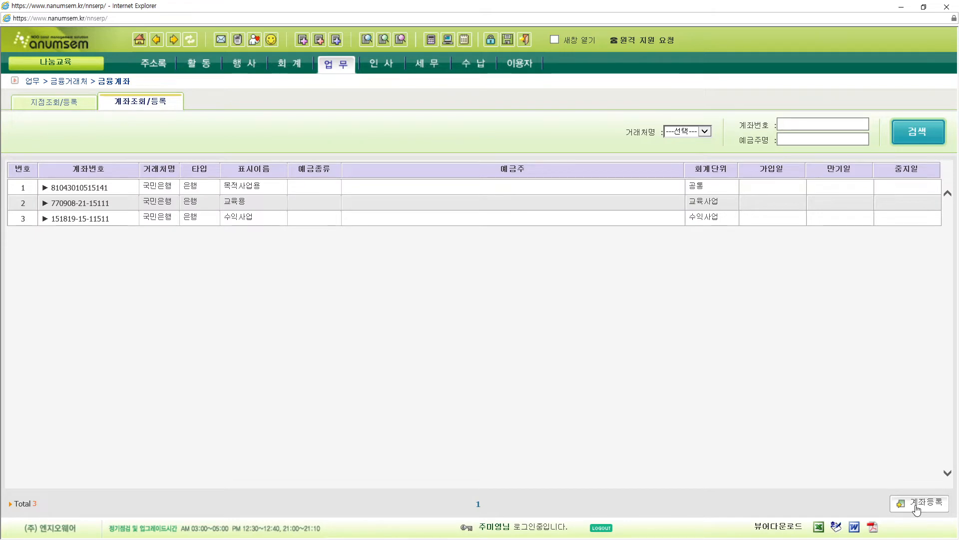
left_click(917, 509)
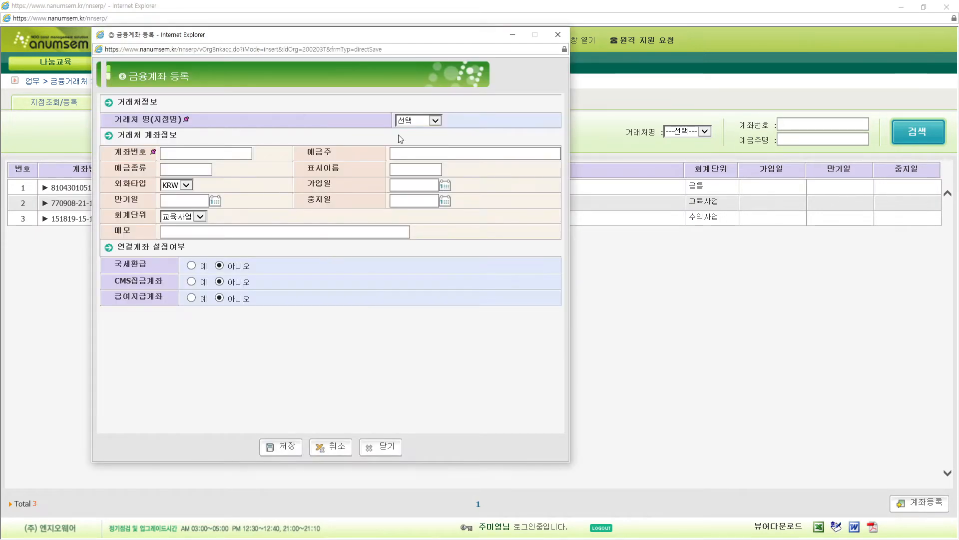
- Save a 우리은행 account with its account number, 회계단위 (공통), and CMS집금계좌 set to 예
left_click(436, 120)
left_click(426, 133)
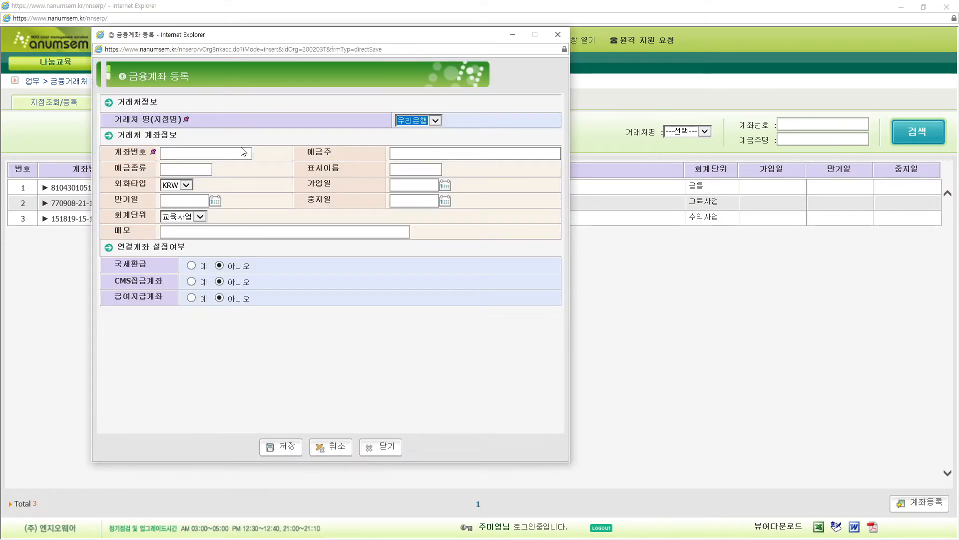
left_click(230, 153)
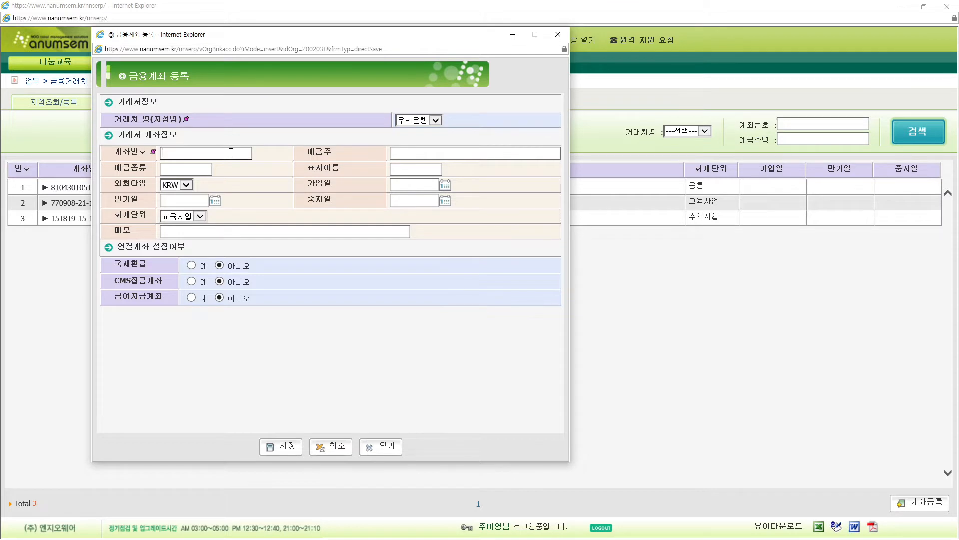
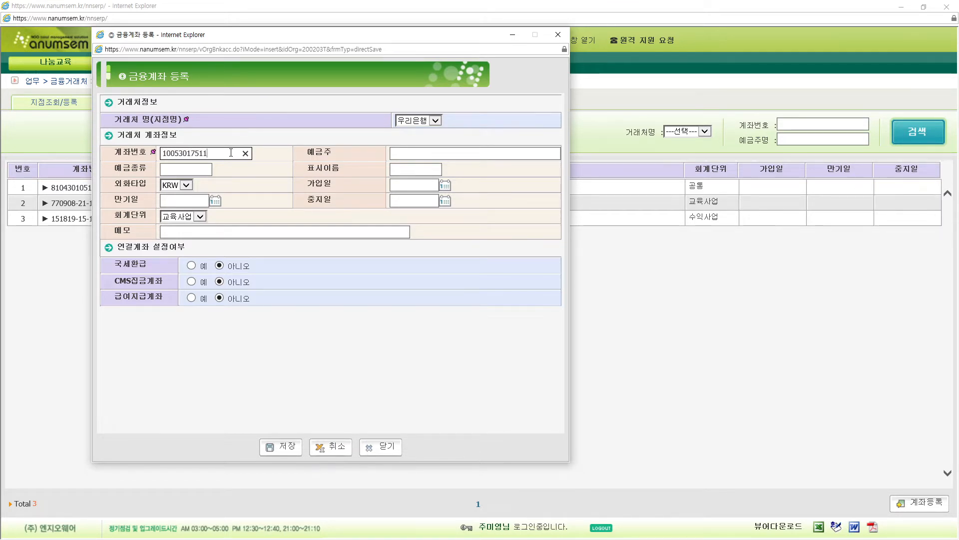
type("15")
left_click(190, 217)
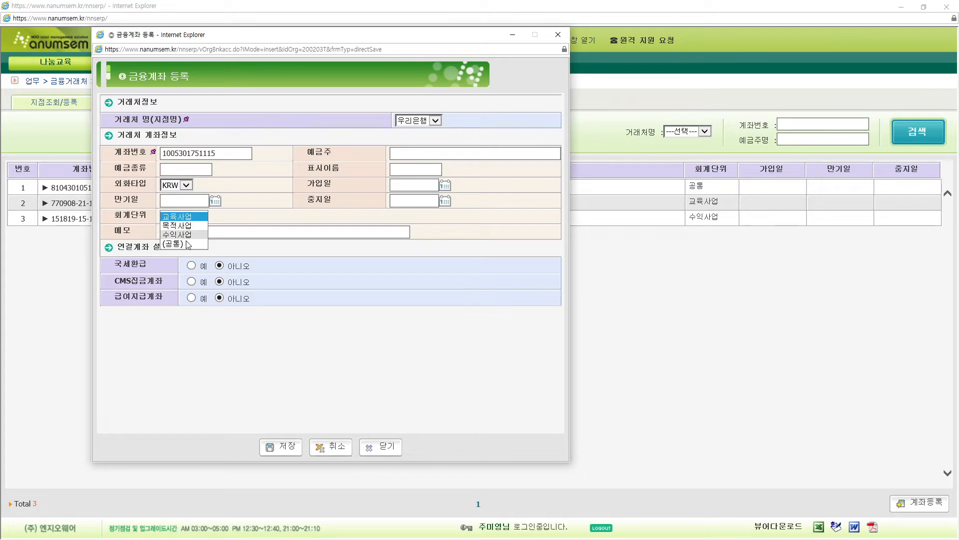
left_click(289, 184)
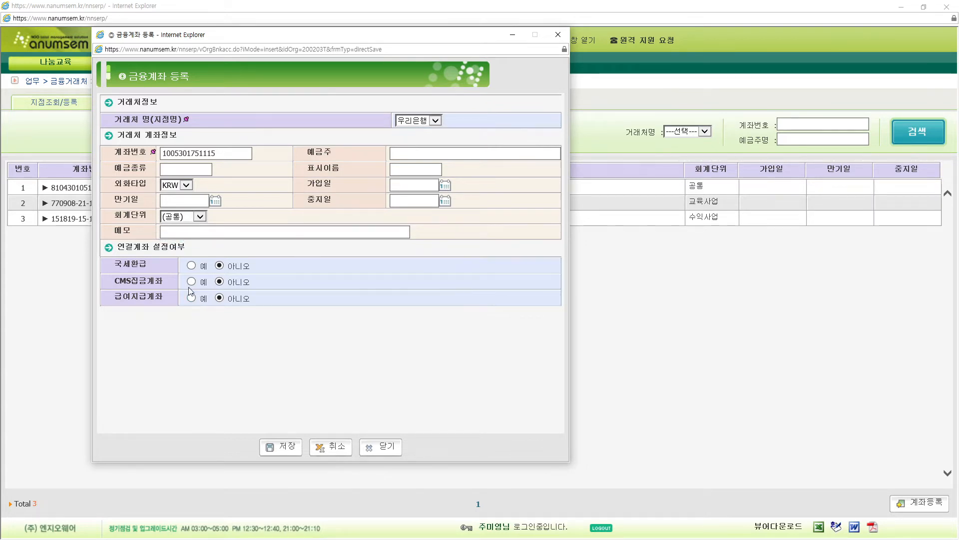
left_click_drag(114, 283, 171, 284)
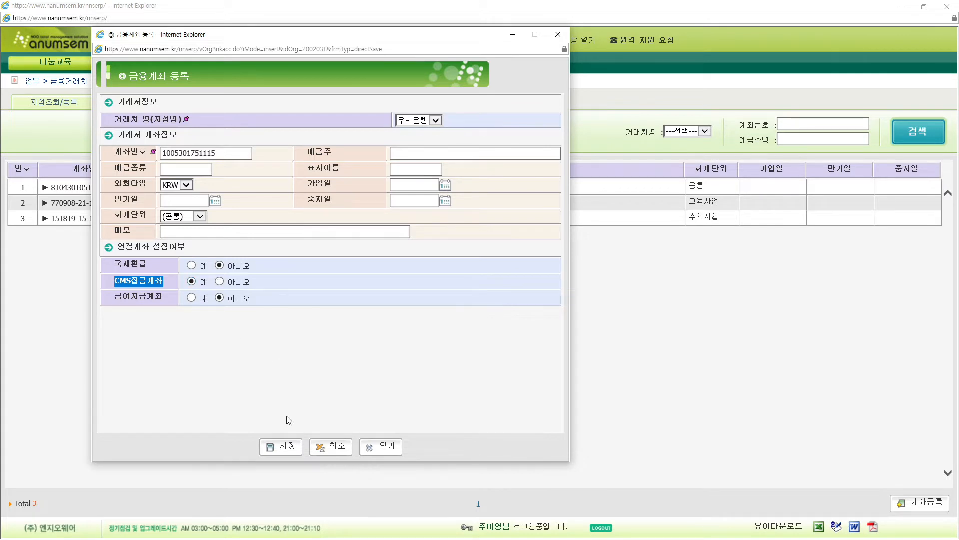
left_click(283, 446)
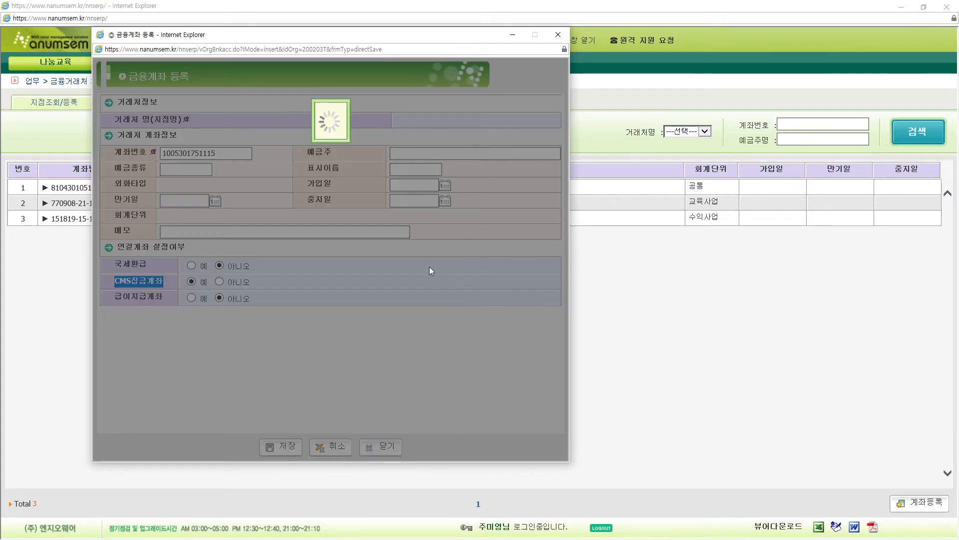
left_click(344, 155)
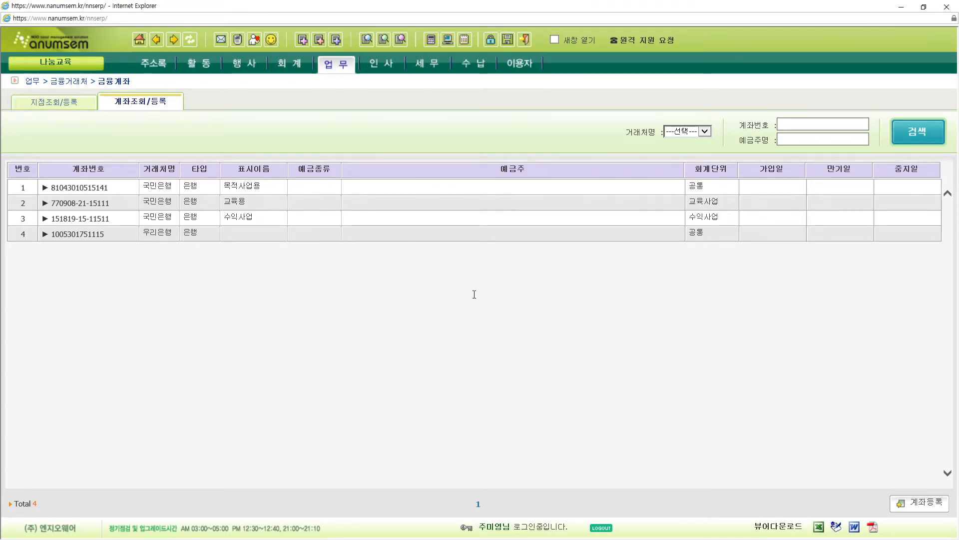
mouse_move(477, 70)
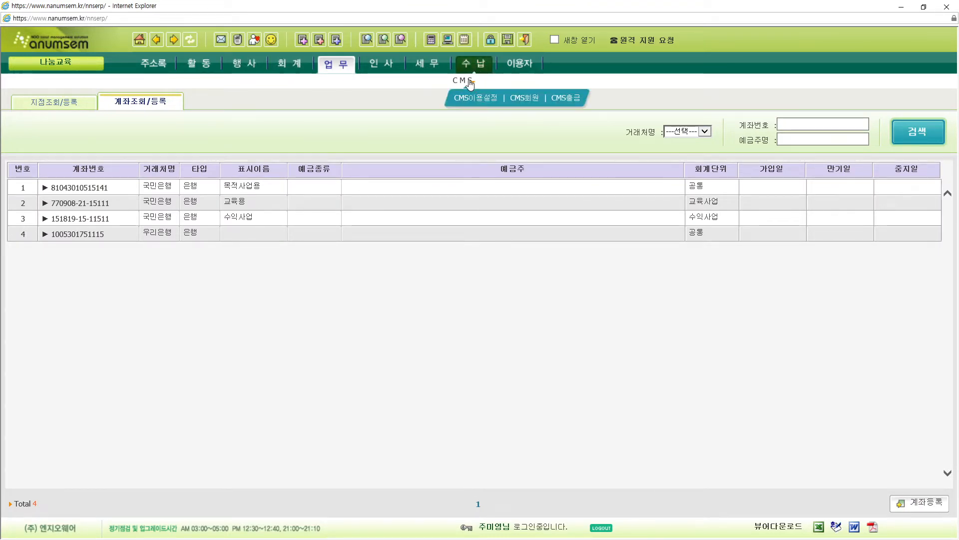
- Open CMS이용설정 under 수납 > CMS and switch its form into edit mode
left_click(475, 98)
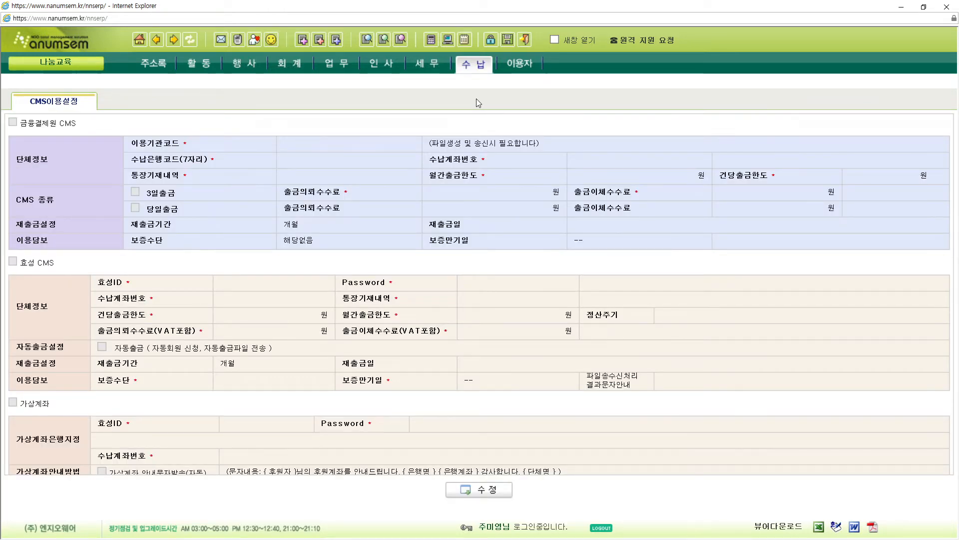
scroll(477, 99, "up", 2)
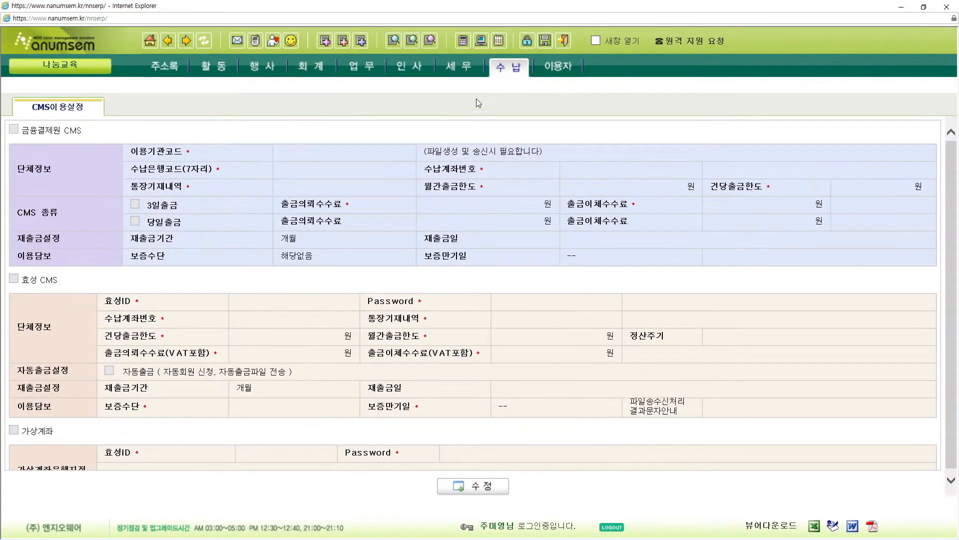
left_click(496, 486)
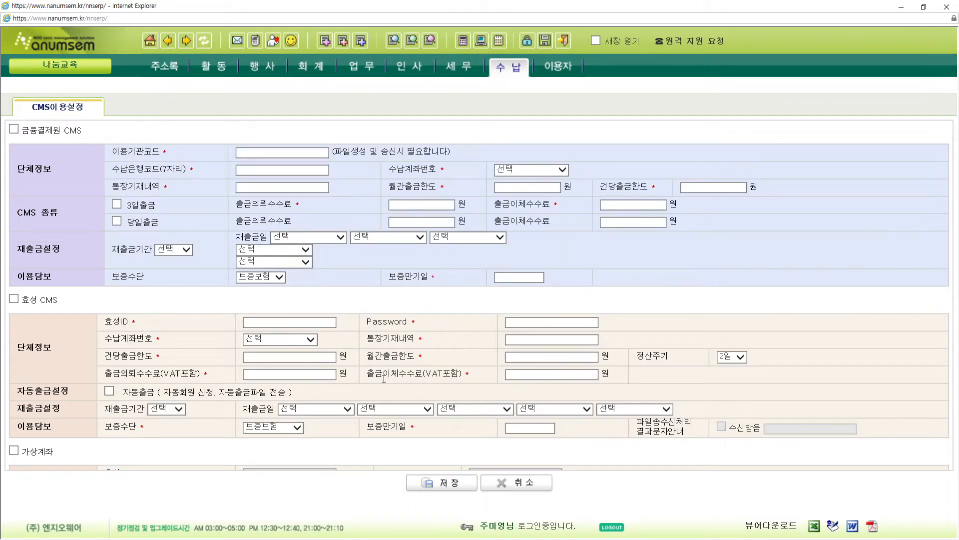
left_click_drag(86, 133, 27, 133)
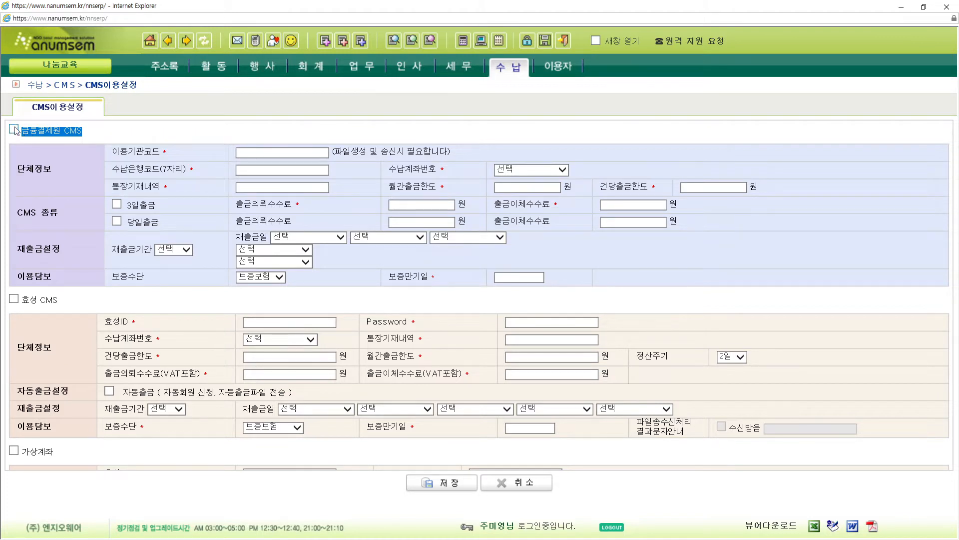
- Enable 금융결제원 CMS and enter the organisation's 이용기관코드
left_click(13, 130)
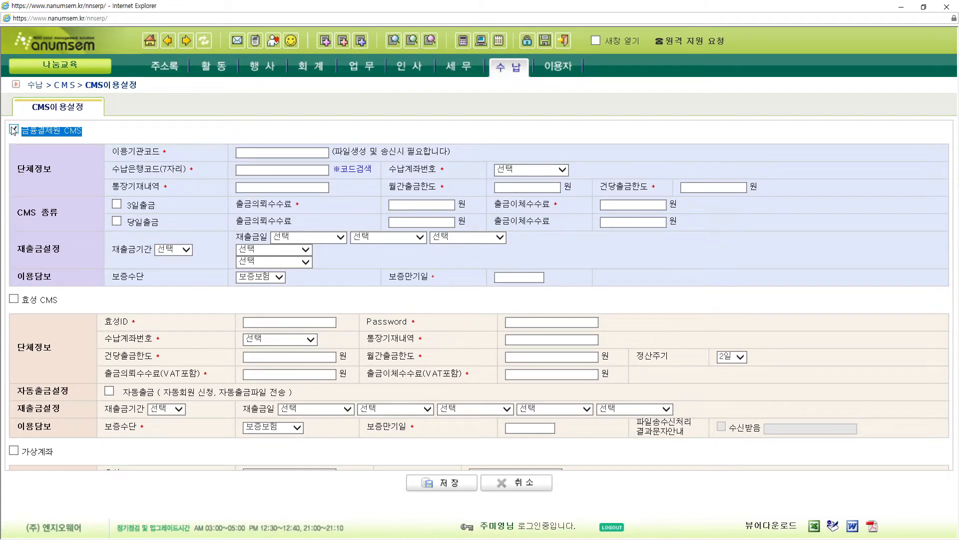
left_click(255, 153)
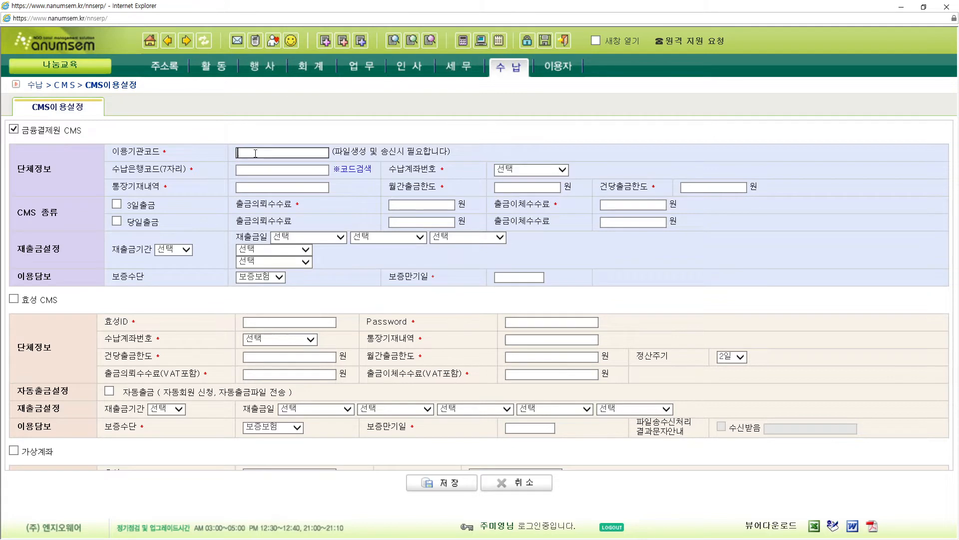
type("999")
type("64")
type("2320")
type("18")
left_click(117, 170)
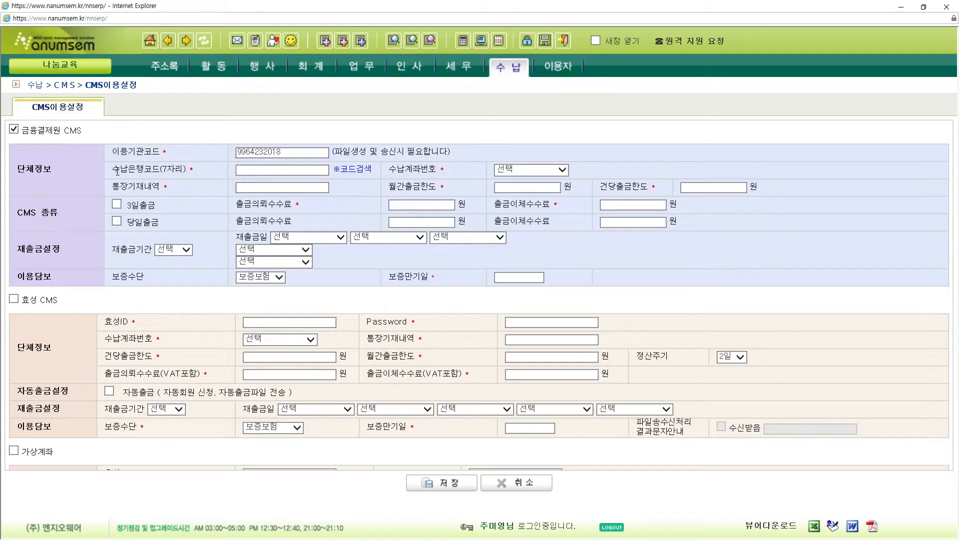
left_click_drag(117, 171, 183, 171)
- Set 수납은행코드 to 0841214 and choose the organisation's collection account
left_click(293, 171)
type("08")
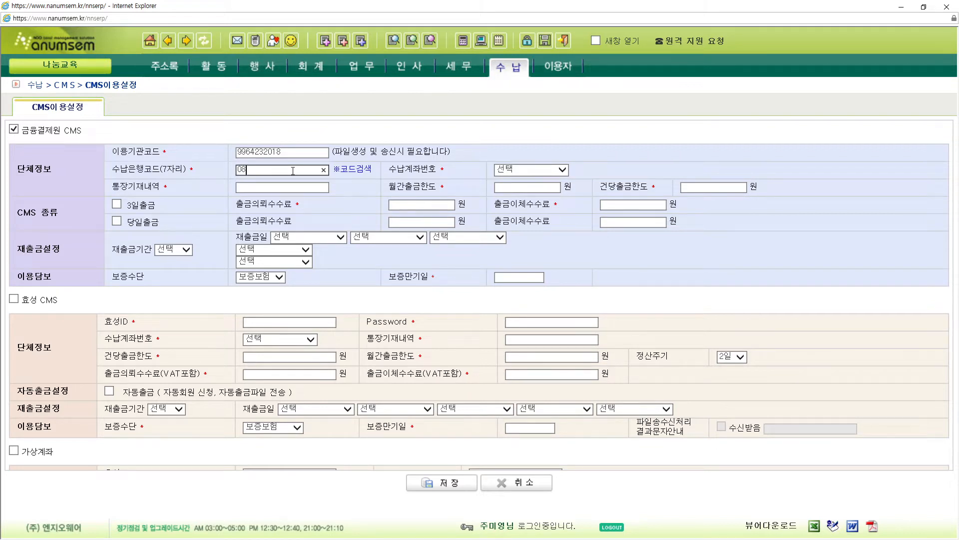
type("41214")
left_click(542, 172)
left_click(540, 182)
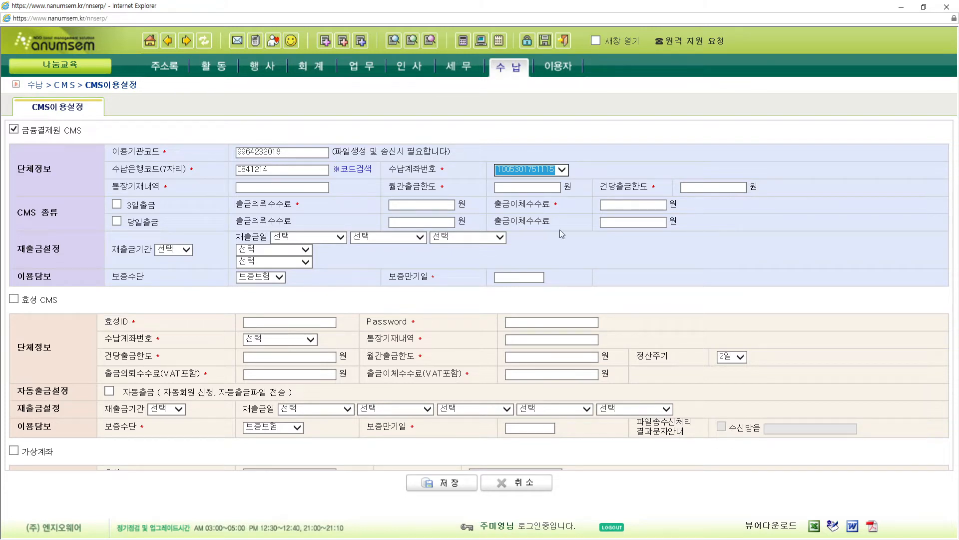
left_click(265, 188)
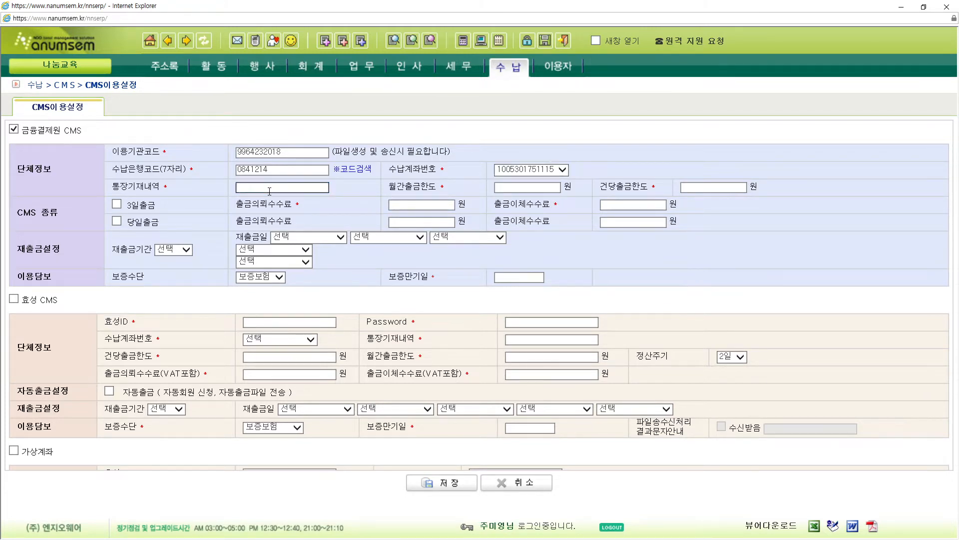
- Enter passbook memo 나눔셈, monthly limit 18,000,000 and per-transaction limit 1,000,000
type("ㄴ")
type("눔셈")
left_click(549, 189)
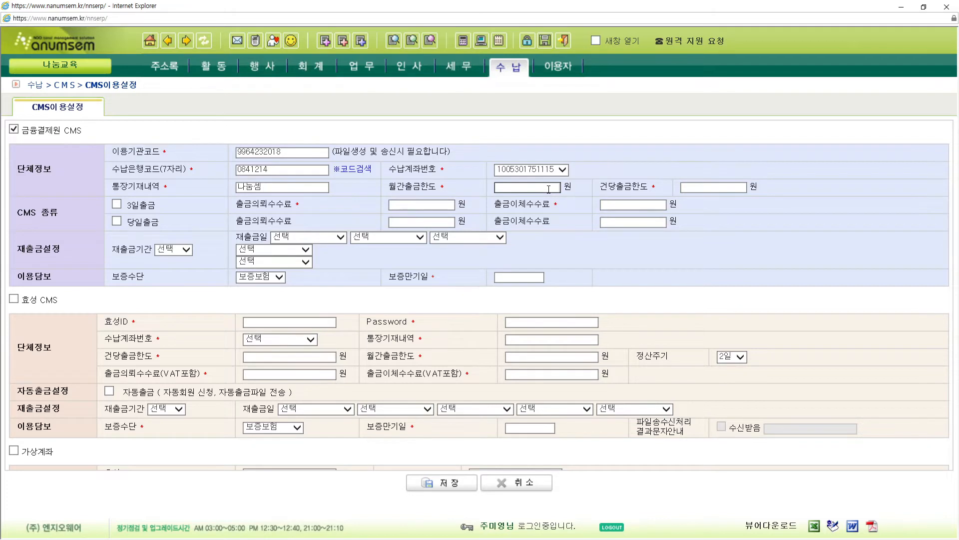
type("18,000,000")
left_click(706, 188)
type("1")
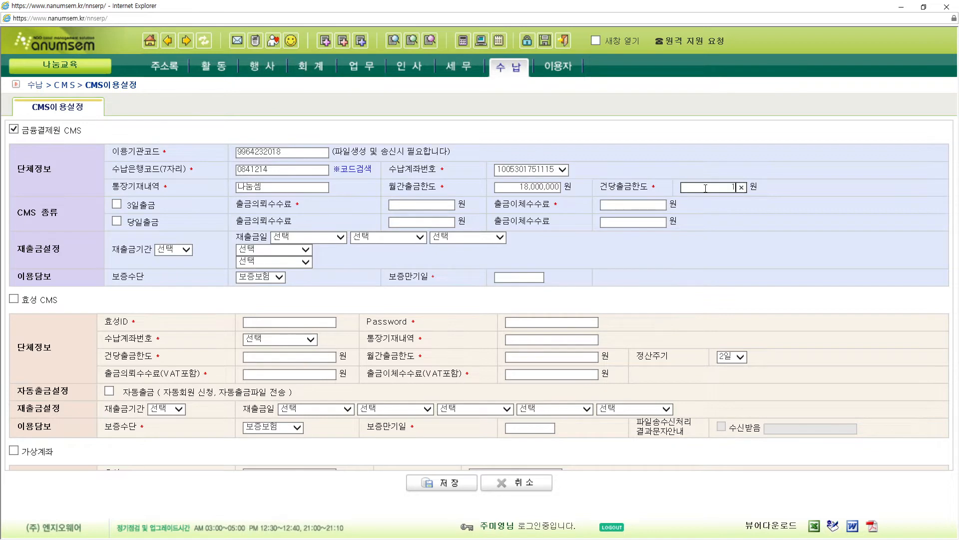
type(",000,000")
left_click(708, 242)
double_click(624, 186)
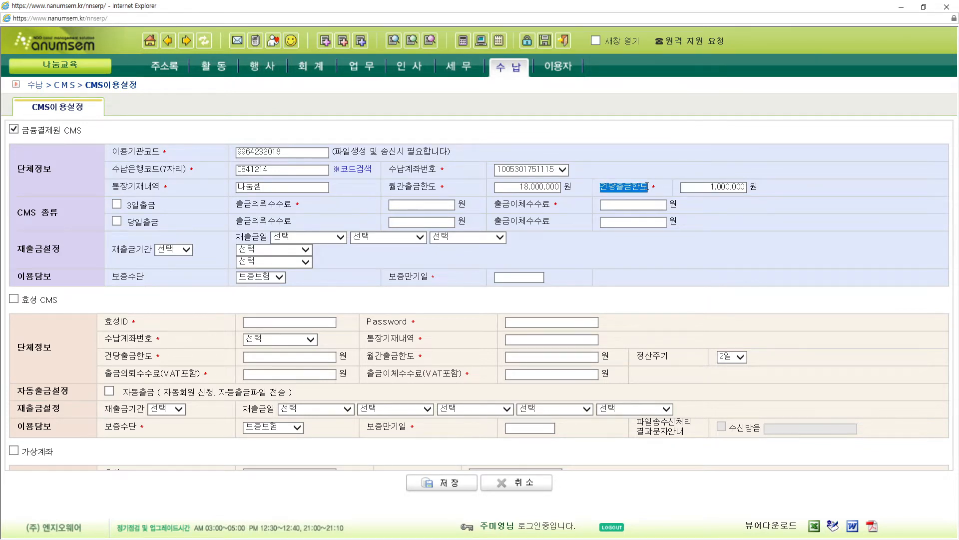
- Enable 3일출금 with withdrawal request fee 40 and transfer fee 160
left_click(117, 203)
left_click(412, 205)
left_click(413, 205)
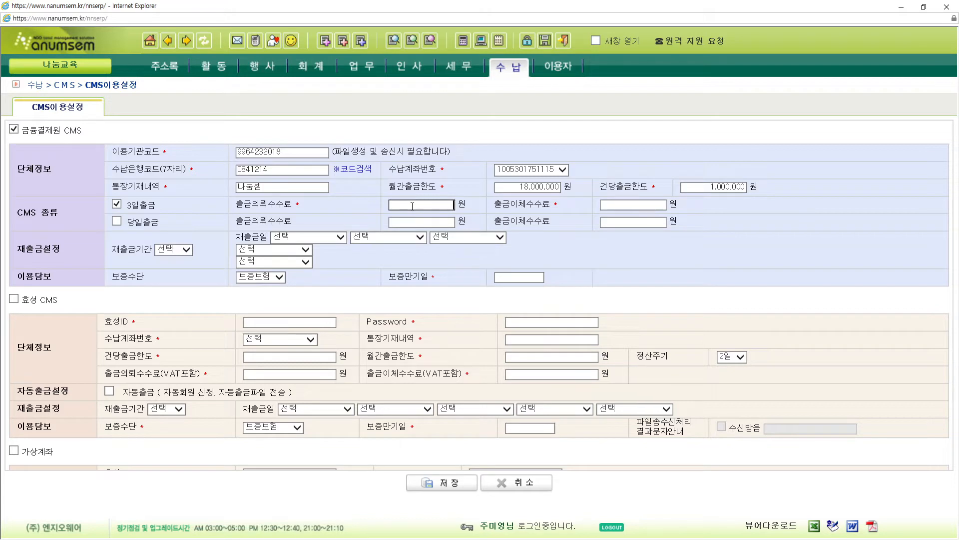
type("40")
left_click(649, 205)
type("100")
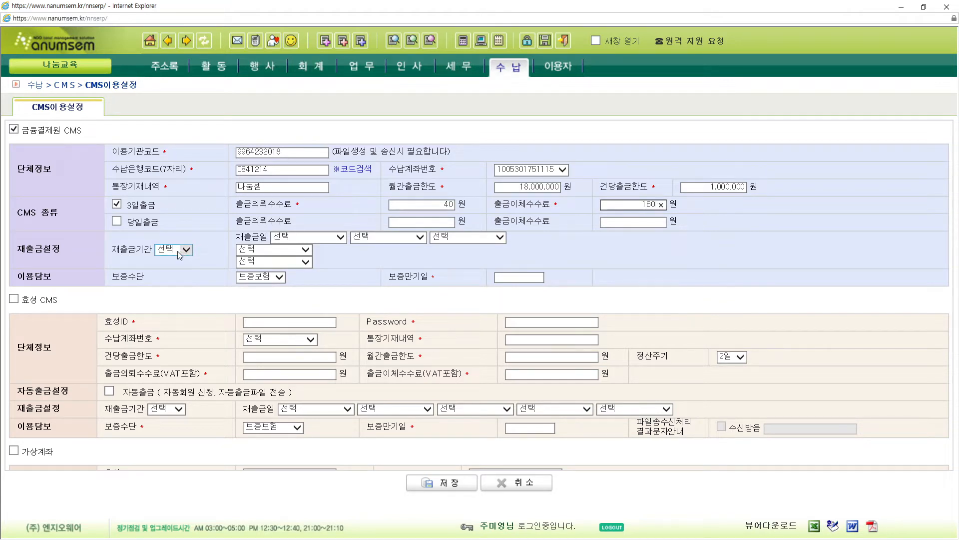
- Set 재출금기간 1개월, 재출금일 25일, 보증만기일 20251101, and save the CMS settings
left_click(179, 250)
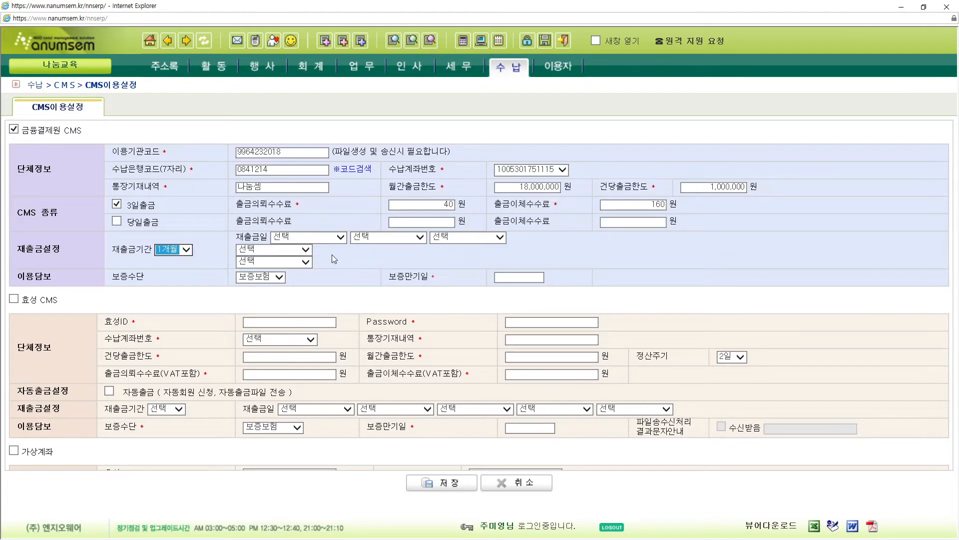
left_click(340, 238)
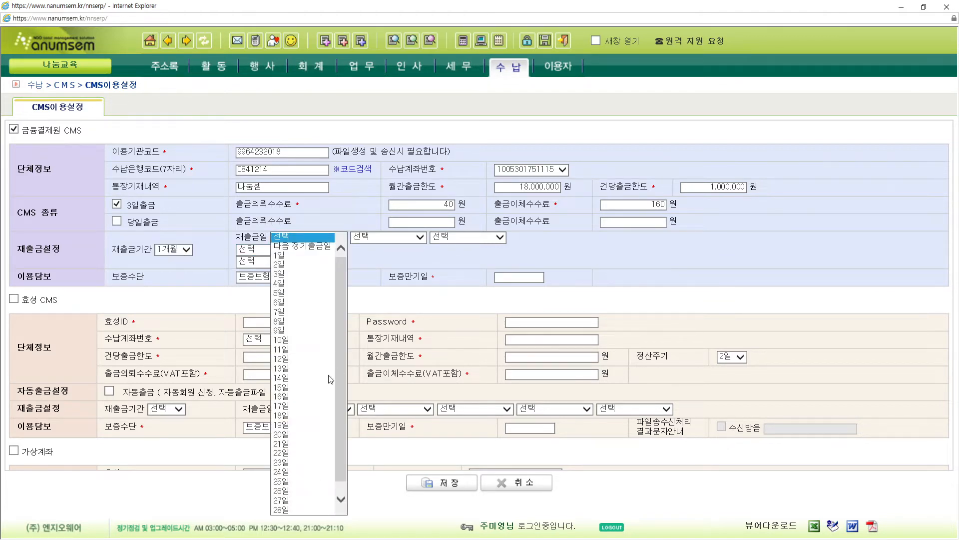
left_click(298, 481)
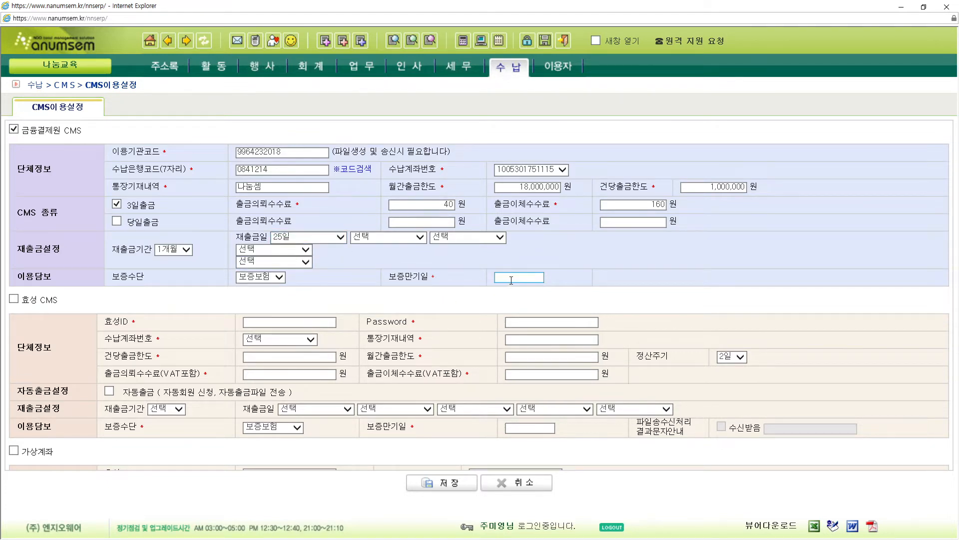
left_click(512, 279)
type("20251101")
left_click(643, 286)
left_click(454, 482)
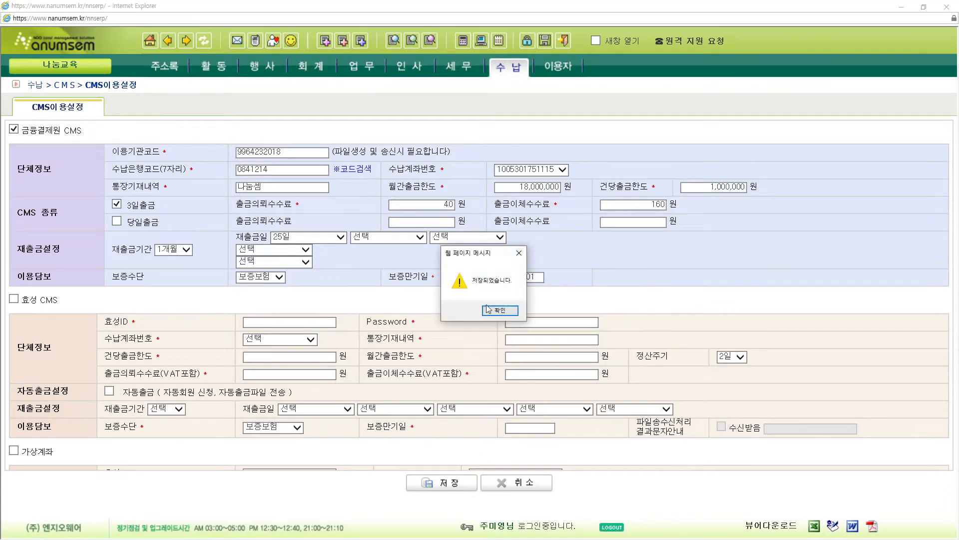
- Confirm the save message so the CMS settings show read-only with expiry 2025-11-01
left_click(490, 313)
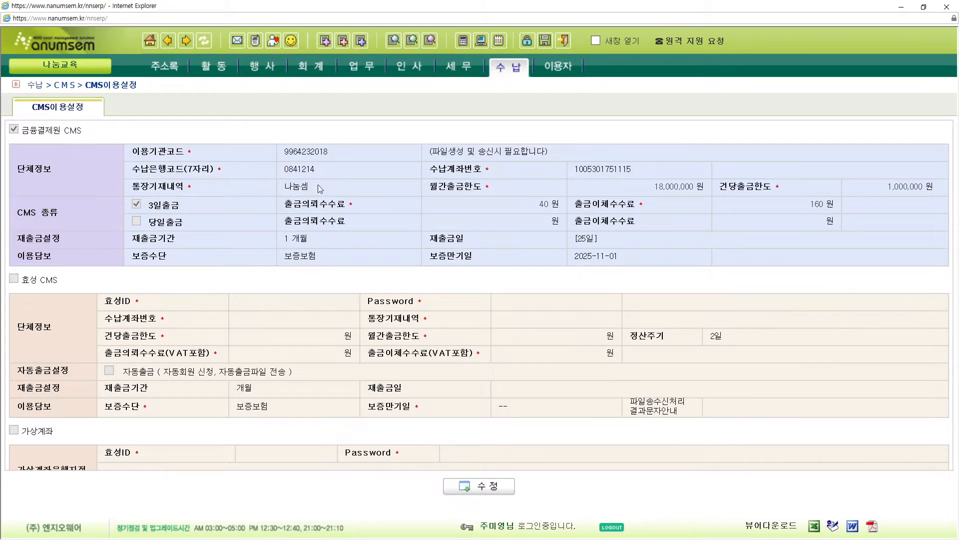
mouse_move(220, 70)
mouse_move(220, 89)
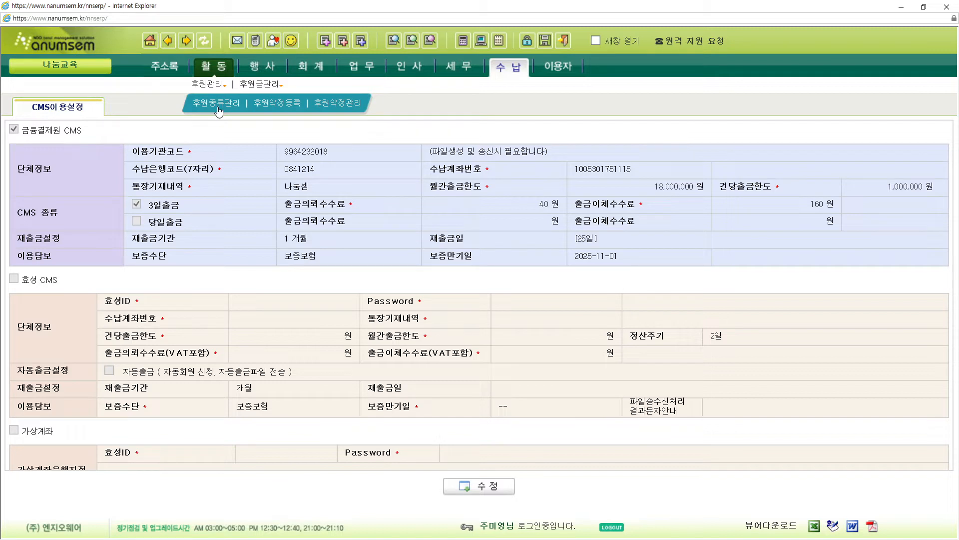
- Start a new sponsorship type in 후원종류관리 named 일반후원금
left_click(219, 105)
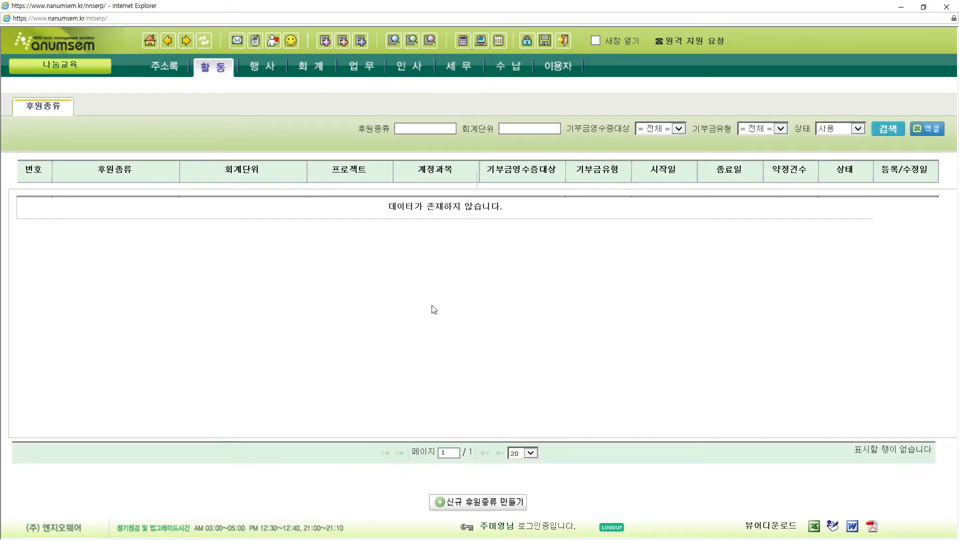
left_click(506, 507)
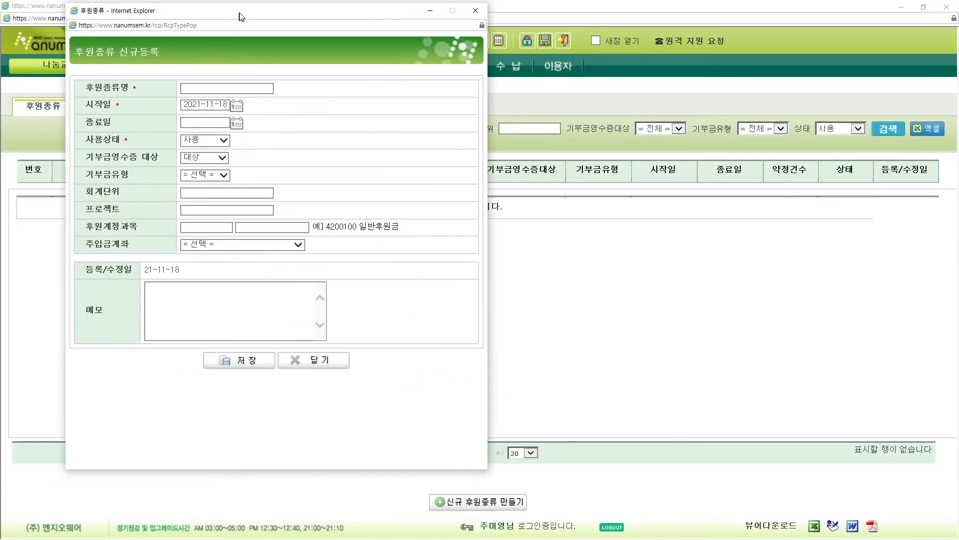
left_click(211, 90)
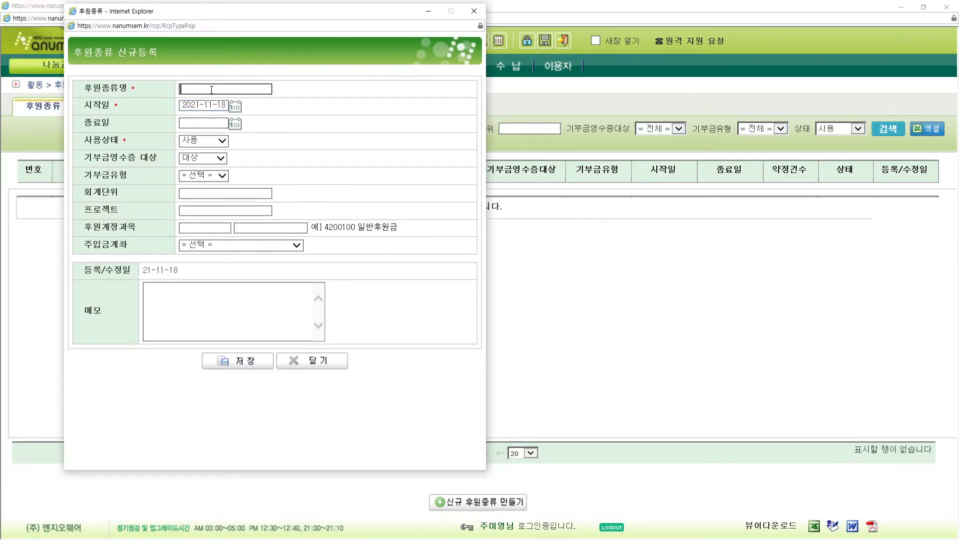
type("일반후원ㄱㅡㅁ")
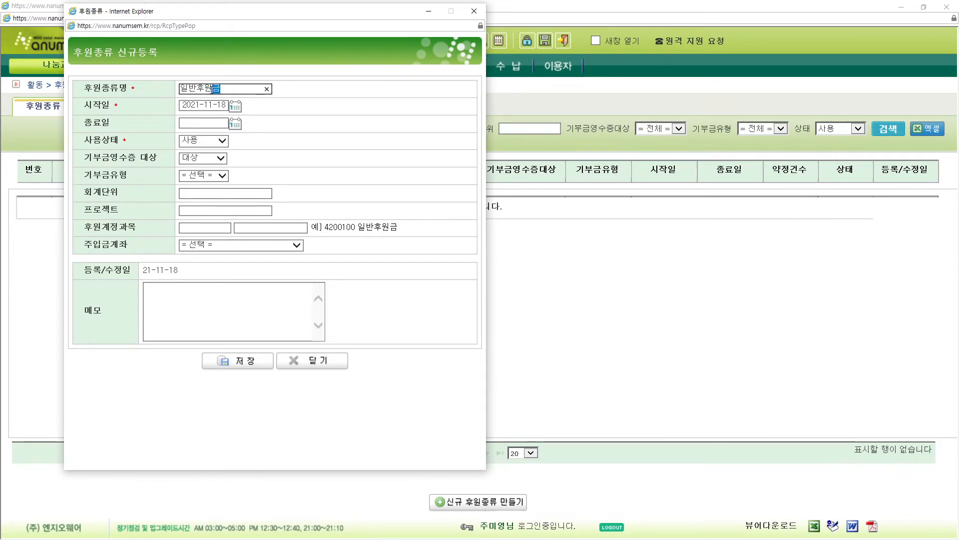
- Set start date 2021-01-01, 기부금유형 지정 and 회계단위 목적사업
left_click(236, 106)
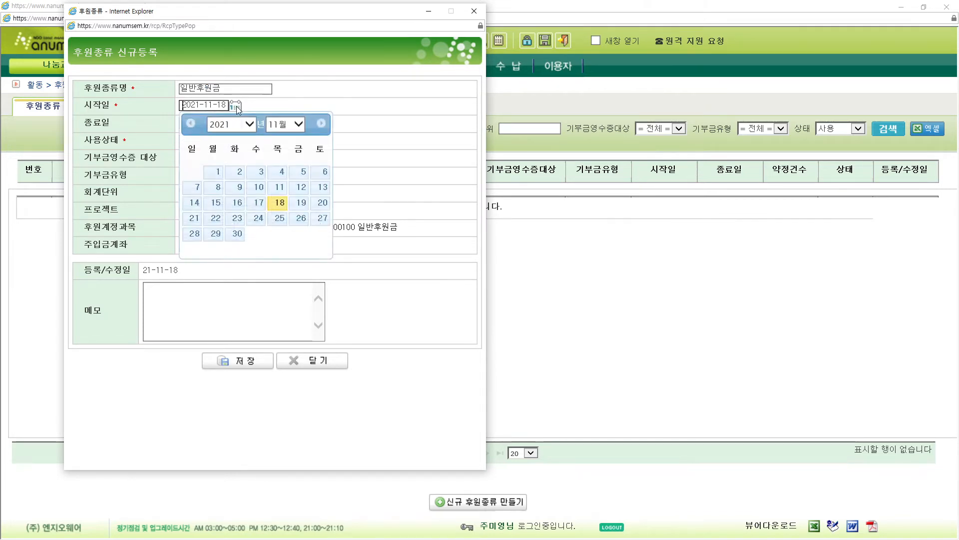
left_click(273, 128)
left_click(283, 29)
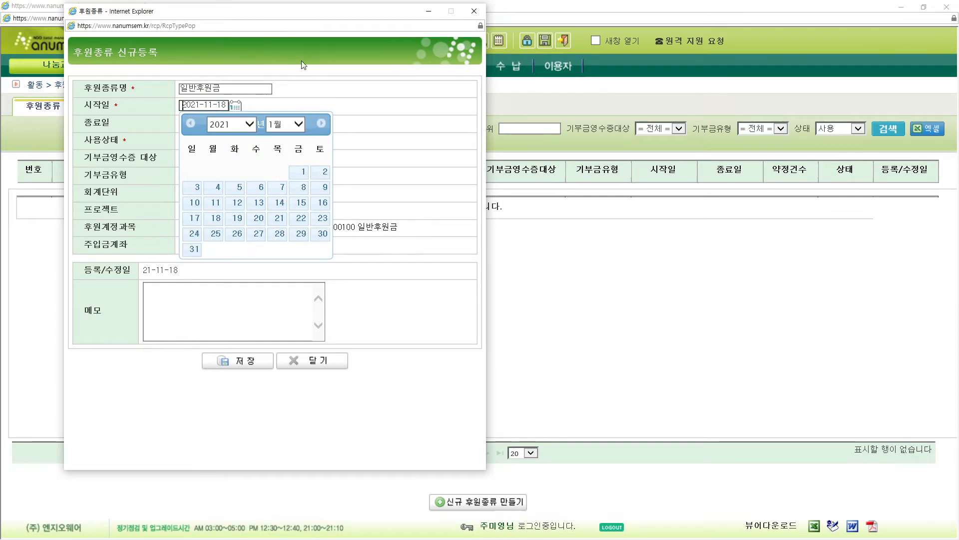
left_click(298, 175)
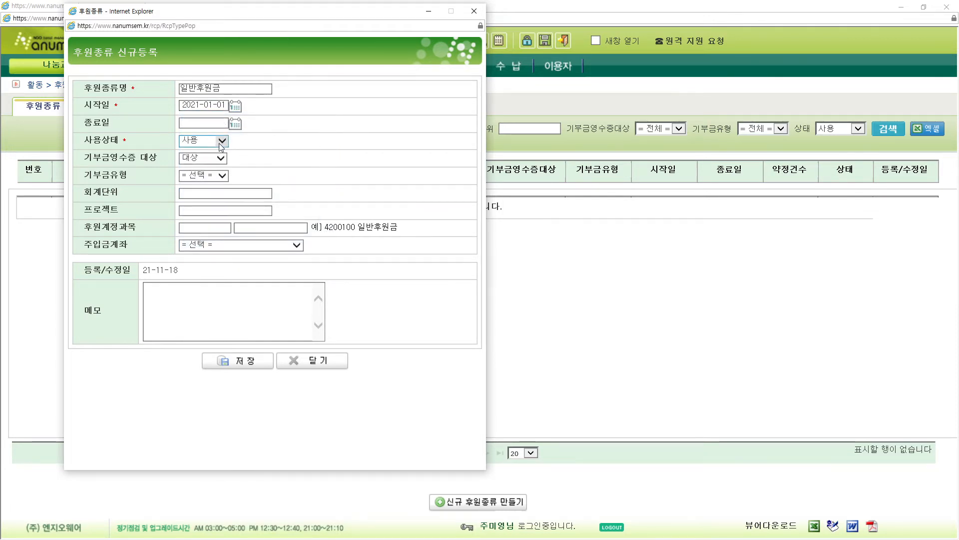
left_click(211, 176)
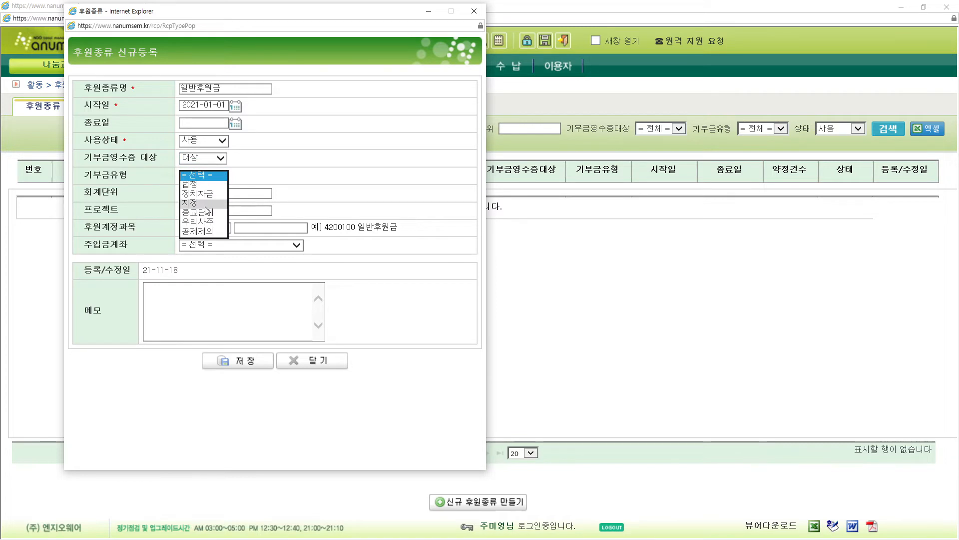
left_click(202, 203)
left_click(215, 194)
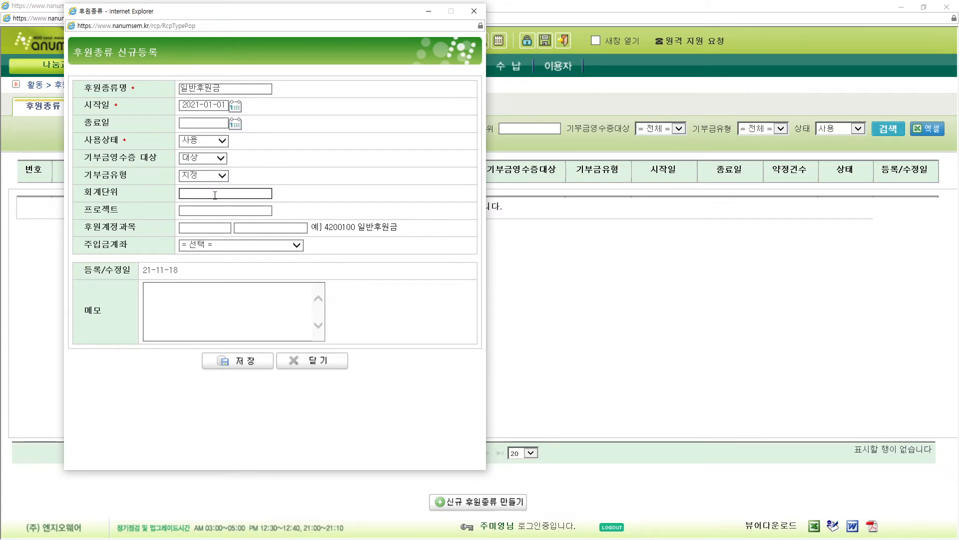
left_click(215, 195)
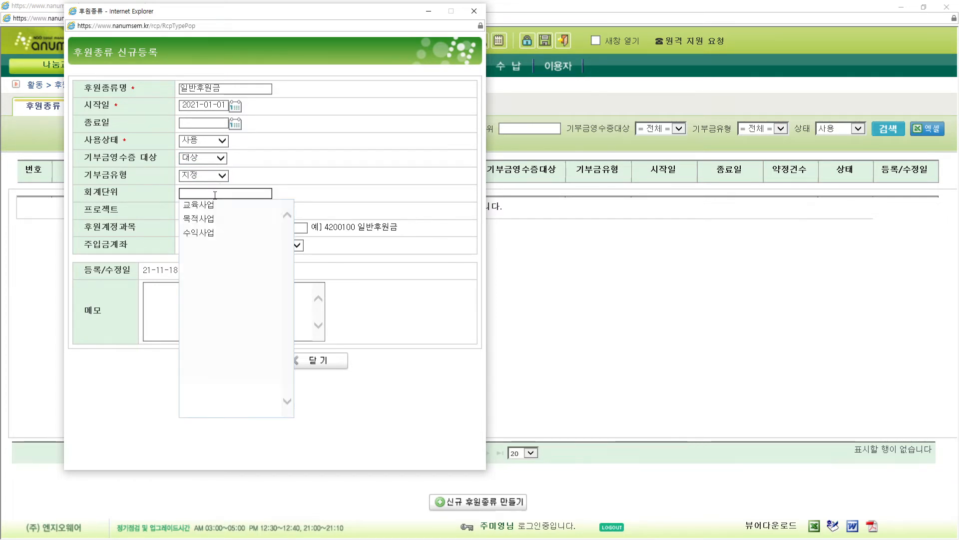
left_click(213, 221)
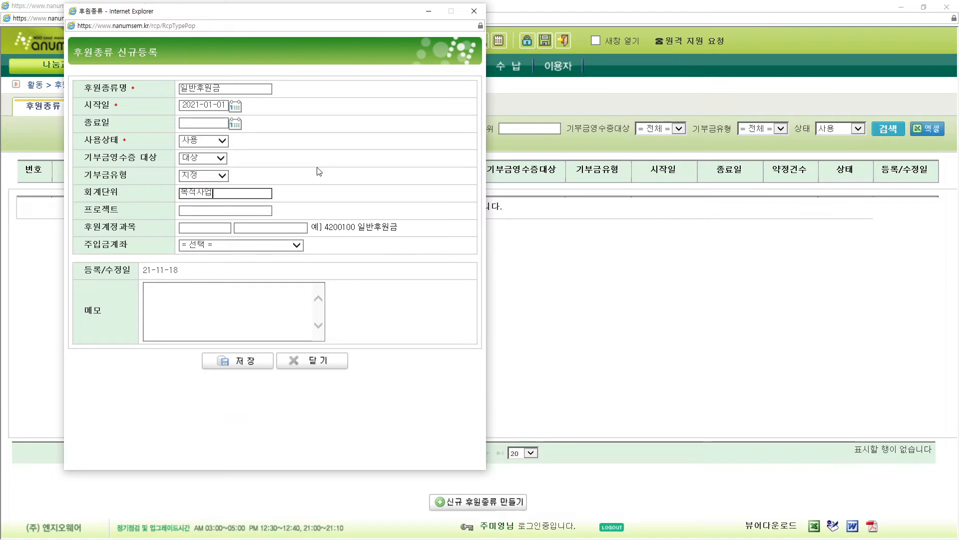
left_click(249, 229)
- Choose account code A140200 CMS후원금 and the collection account as the deposit account
scroll(302, 329, "down", 5)
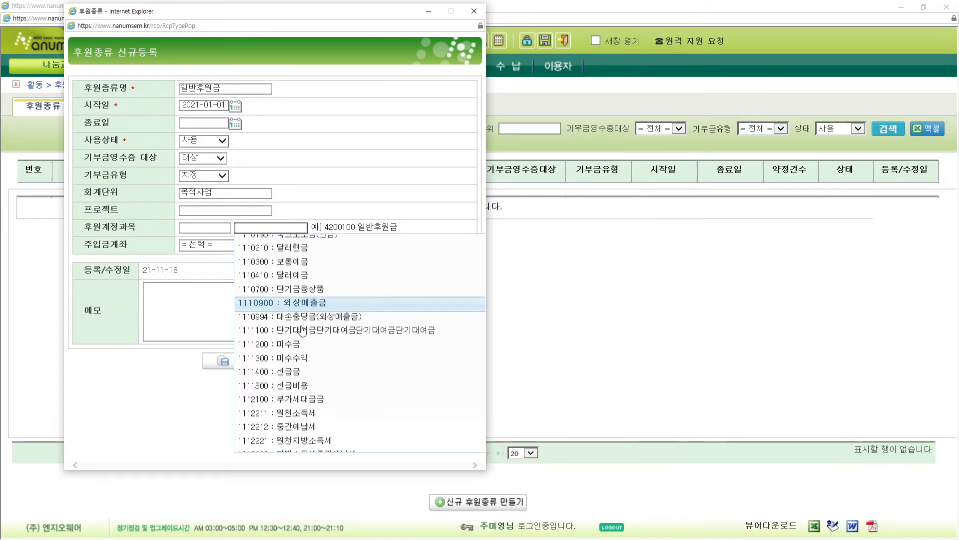
scroll(303, 328, "down", 10)
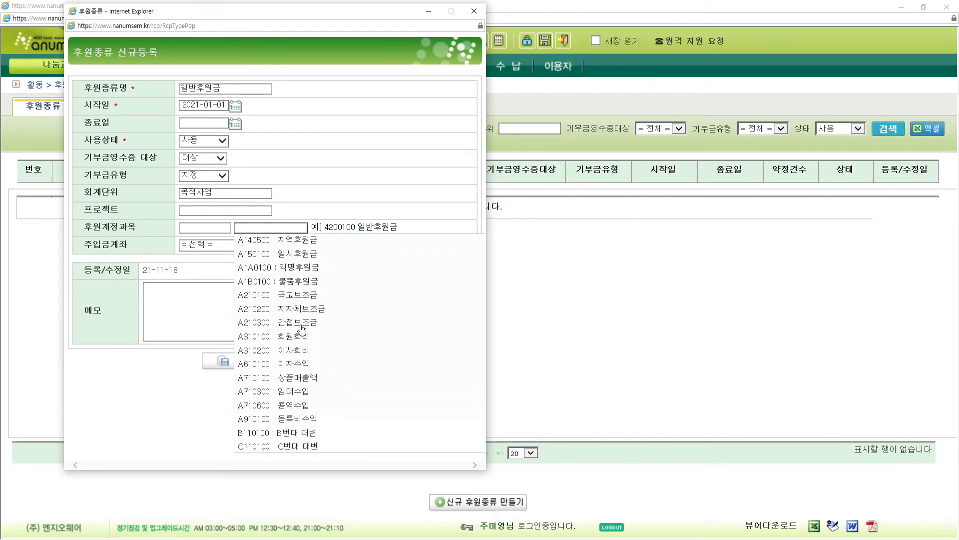
scroll(308, 303, "down", 2)
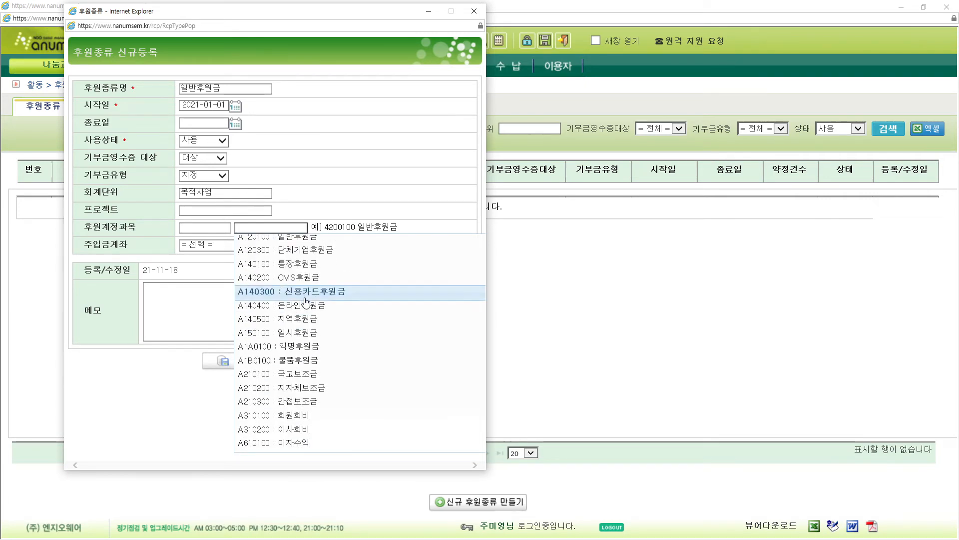
left_click(310, 279)
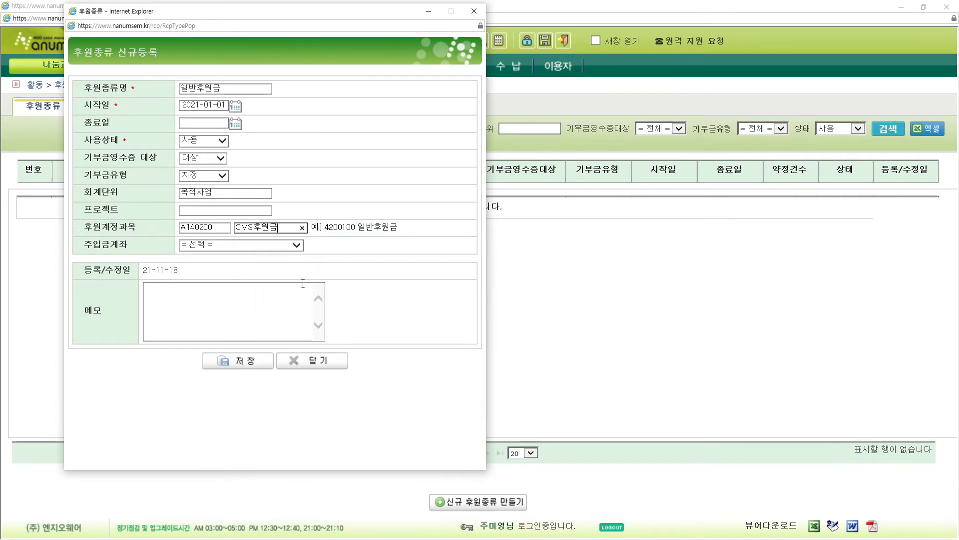
left_click(246, 249)
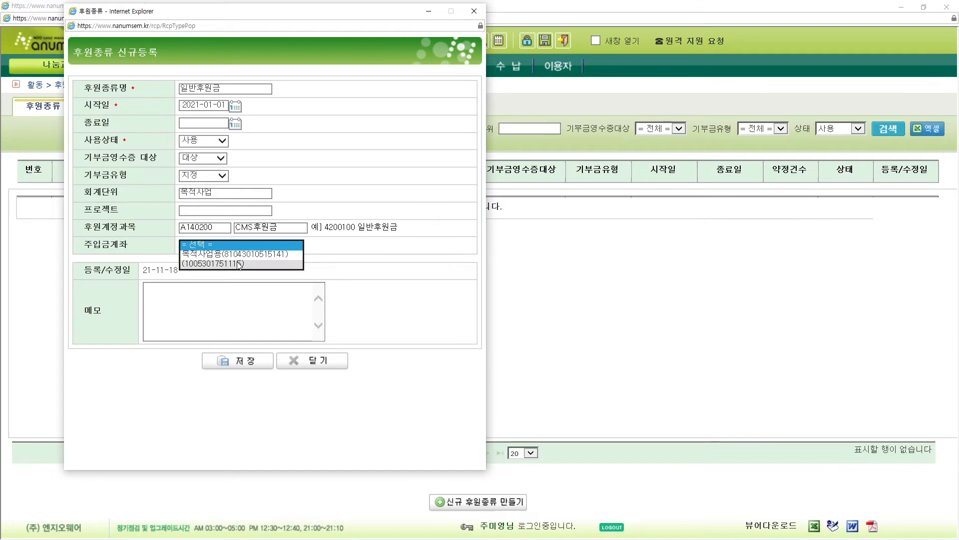
left_click(235, 267)
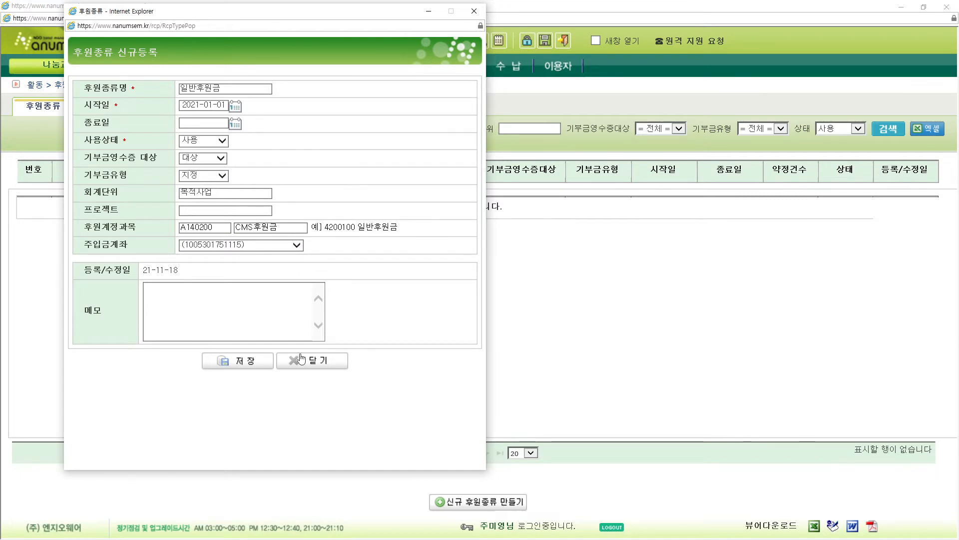
left_click(195, 211)
left_click_drag(85, 193, 139, 193)
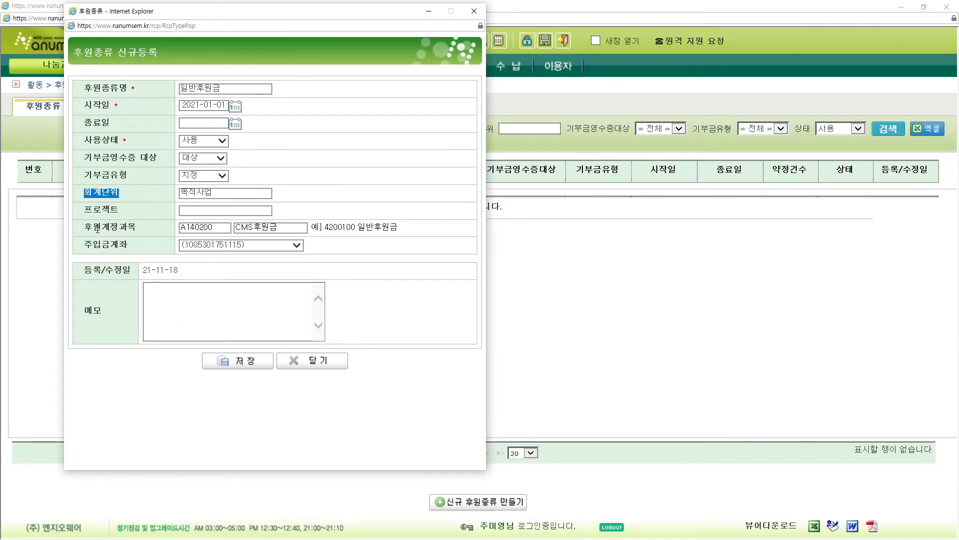
mouse_move(85, 228)
left_mouse_down()
mouse_move(144, 231)
mouse_move(85, 230)
left_mouse_up()
left_click_drag(126, 195, 85, 194)
left_click(112, 211)
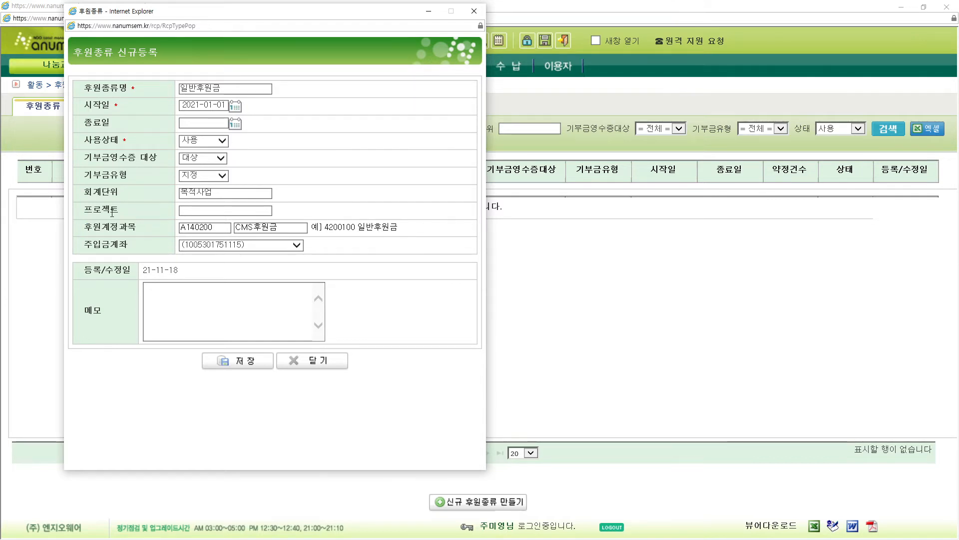
- Save the 일반후원금 sponsorship type, confirm, and close the form back to the list
left_click(237, 362)
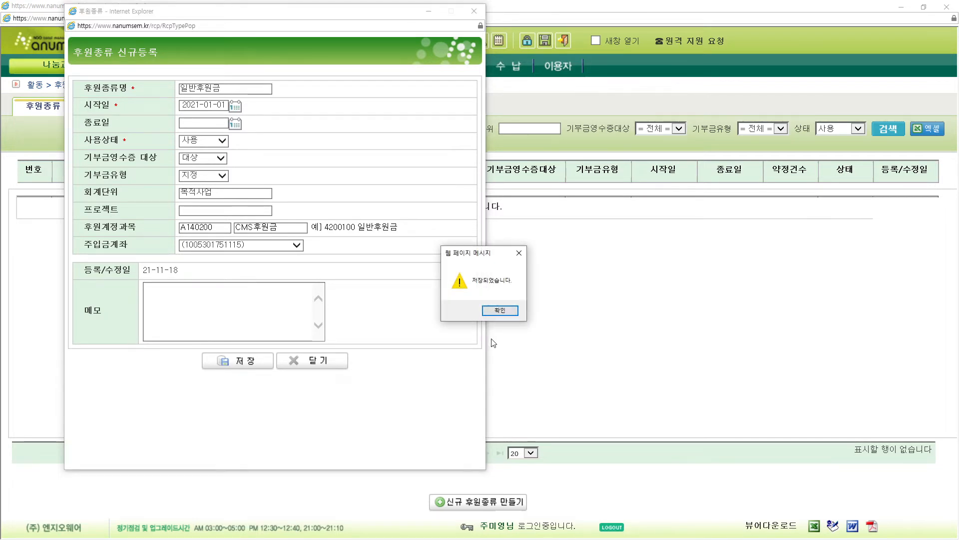
left_click(500, 311)
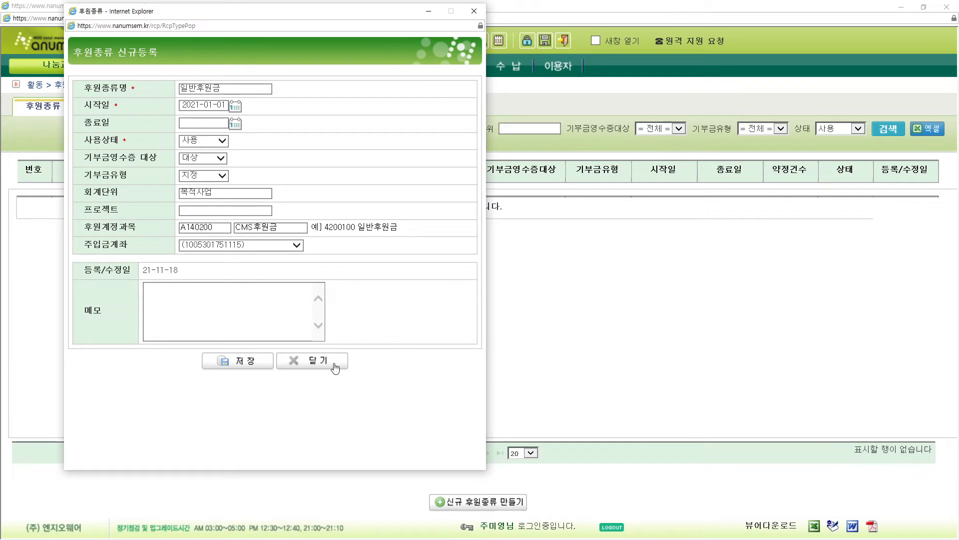
left_click(335, 366)
left_click(69, 209)
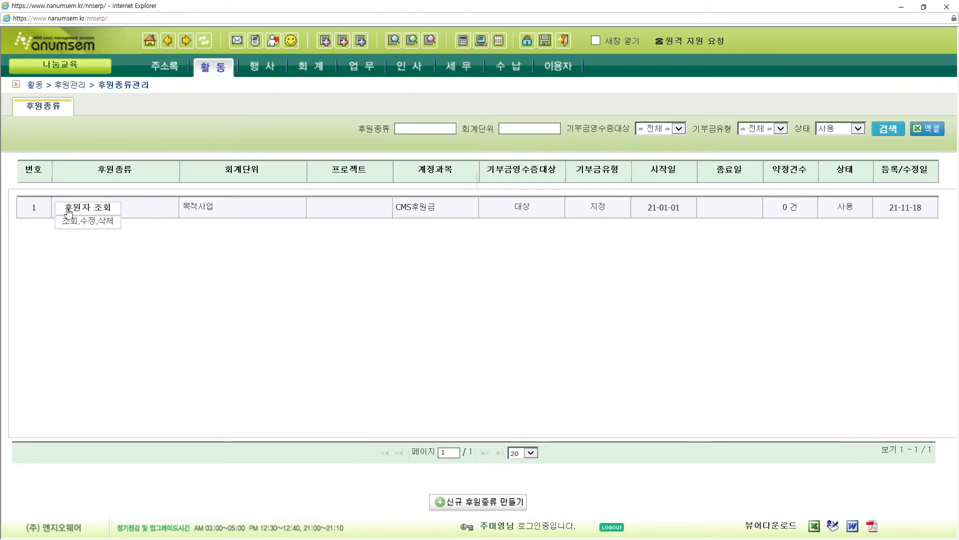
- Edit the 일반후원금 sponsorship type, set its 회계단위 to 목적사업, and save
left_click(89, 222)
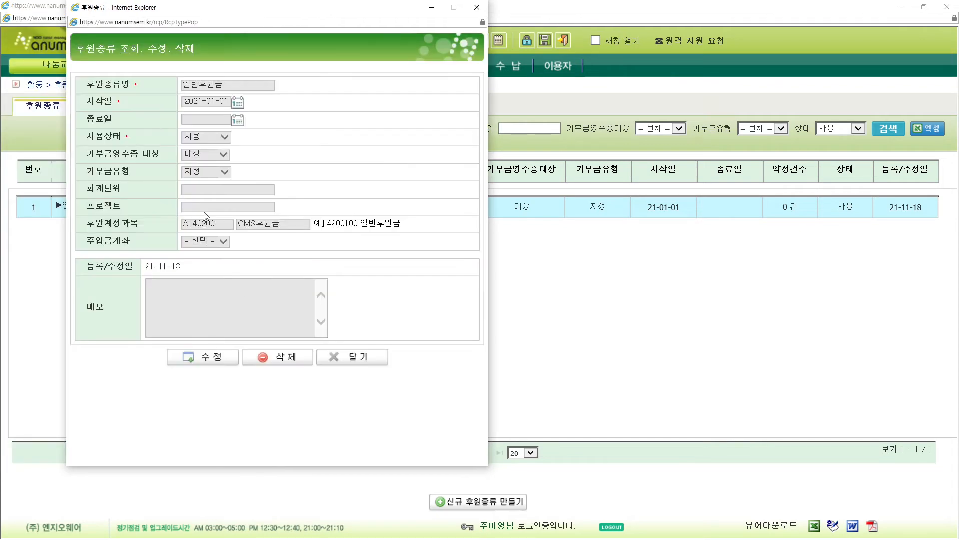
left_click(216, 358)
left_click(209, 193)
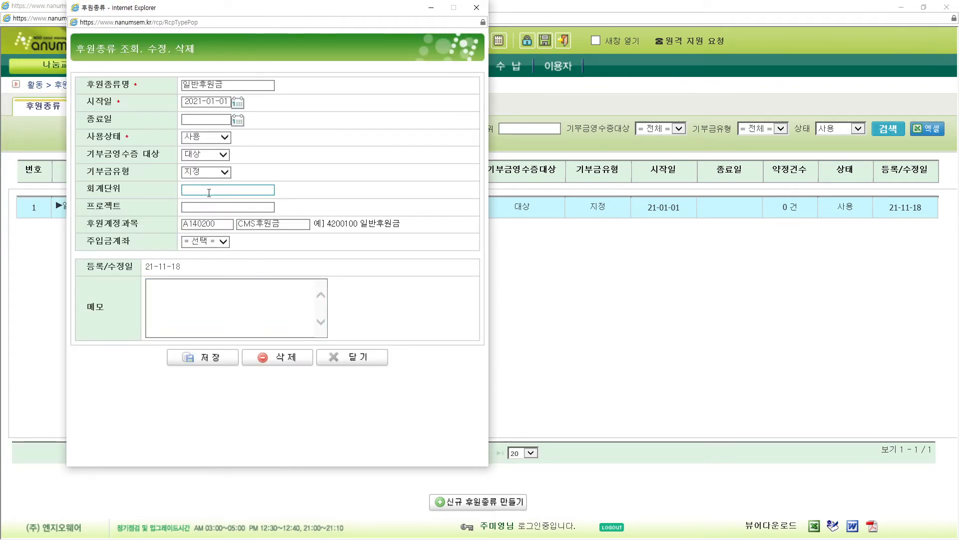
left_click(208, 193)
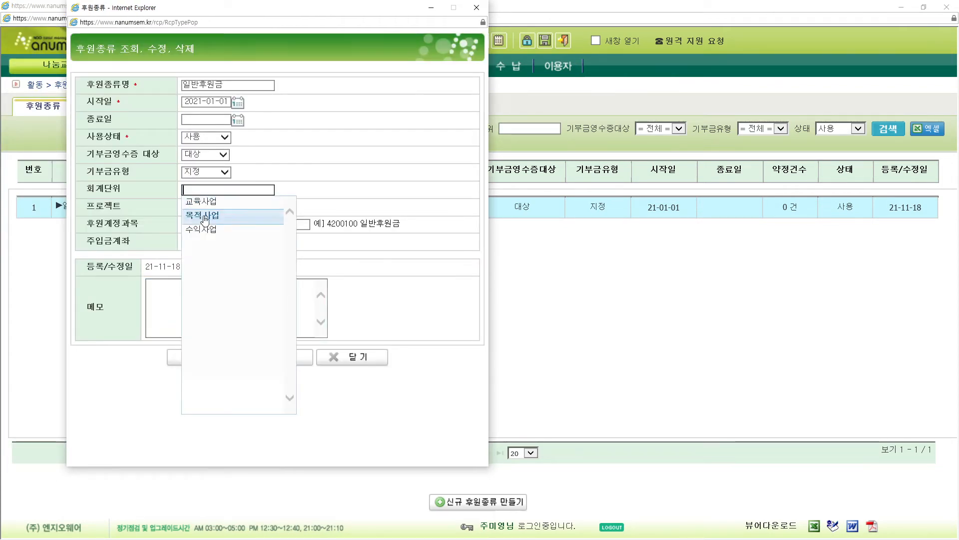
left_click(203, 216)
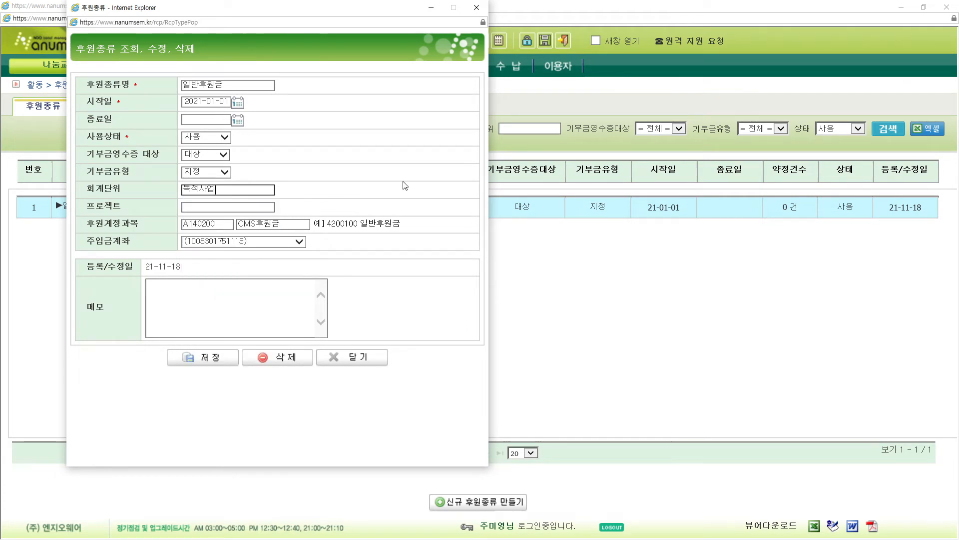
left_click(220, 360)
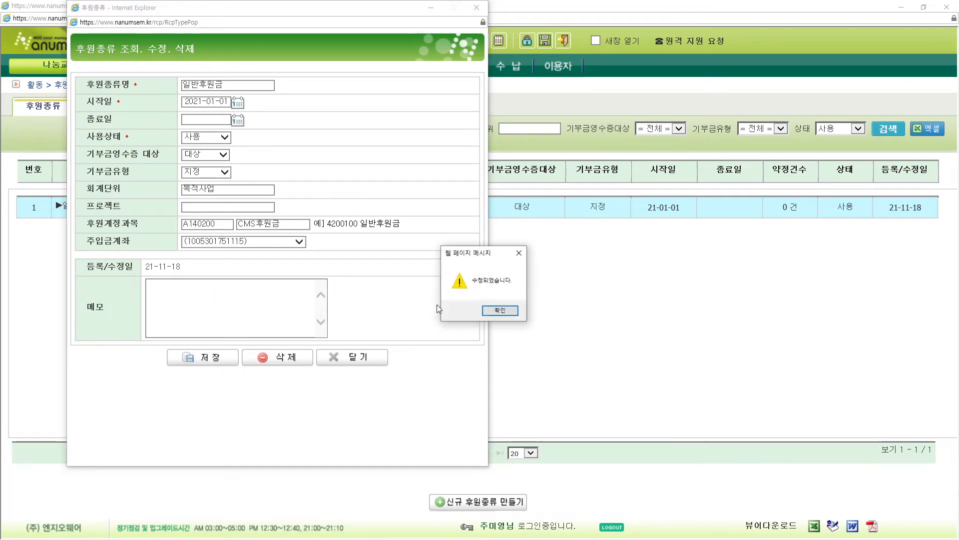
left_click(491, 312)
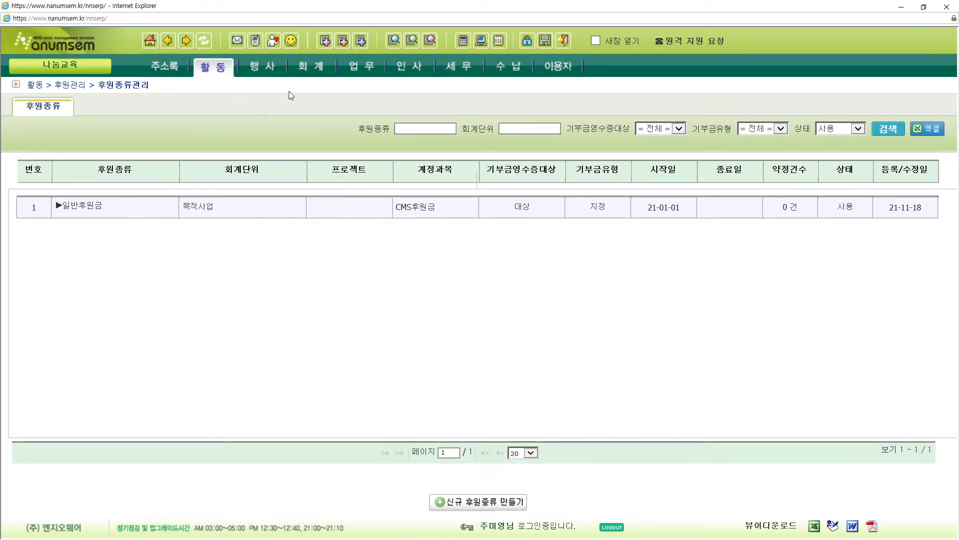
- On the CMS계정과목 연결 page, set the CMS deposit account to 111-03-00 보통예금
mouse_move(309, 67)
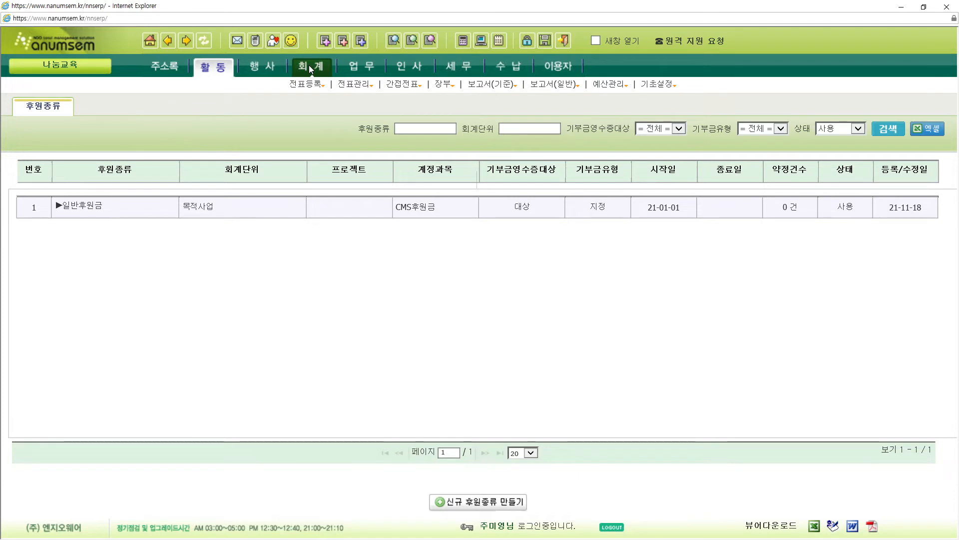
mouse_move(655, 94)
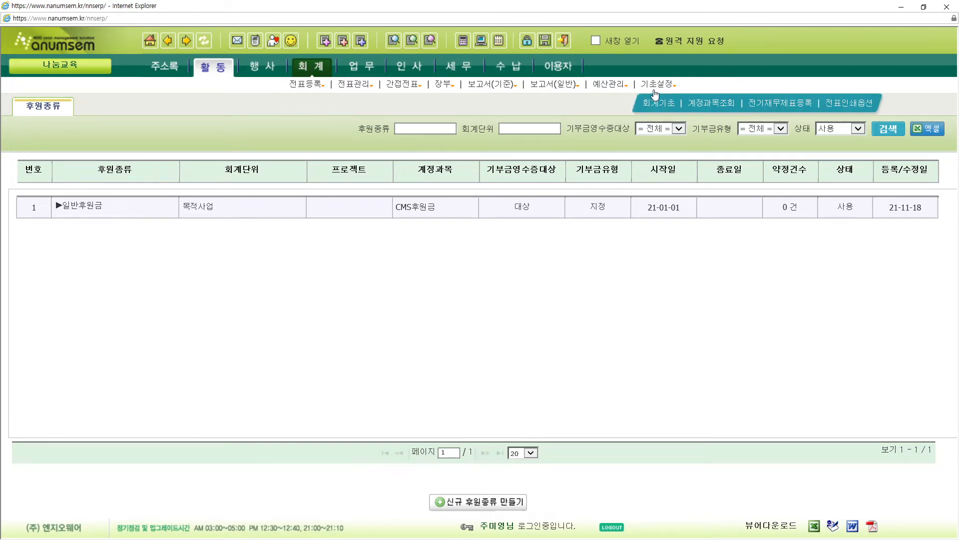
left_click(724, 106)
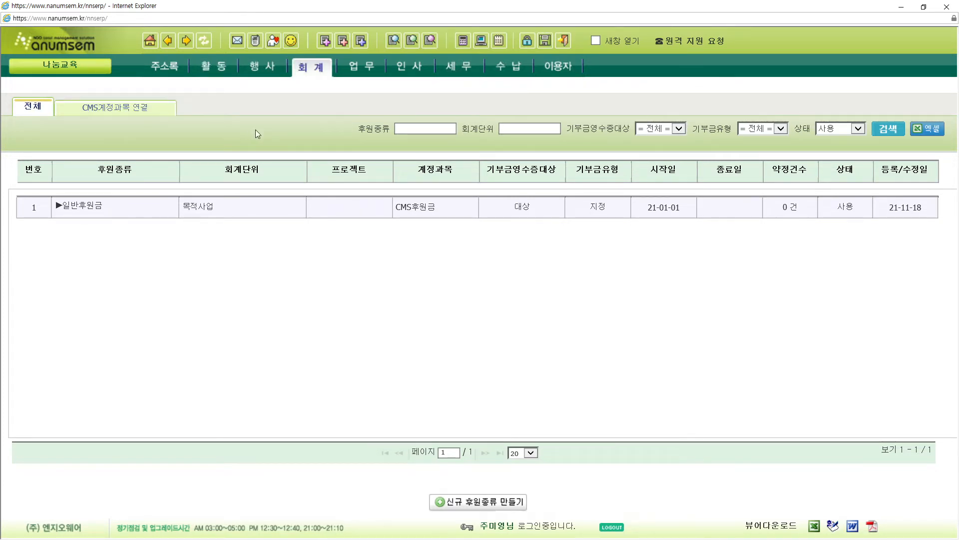
left_click(113, 112)
left_click(130, 115)
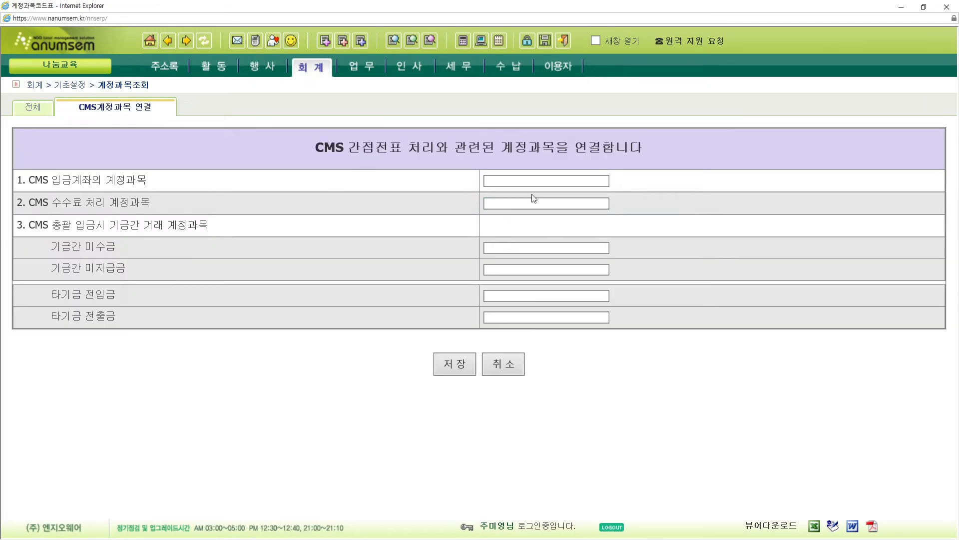
left_click(534, 182)
left_click(533, 182)
left_click(533, 181)
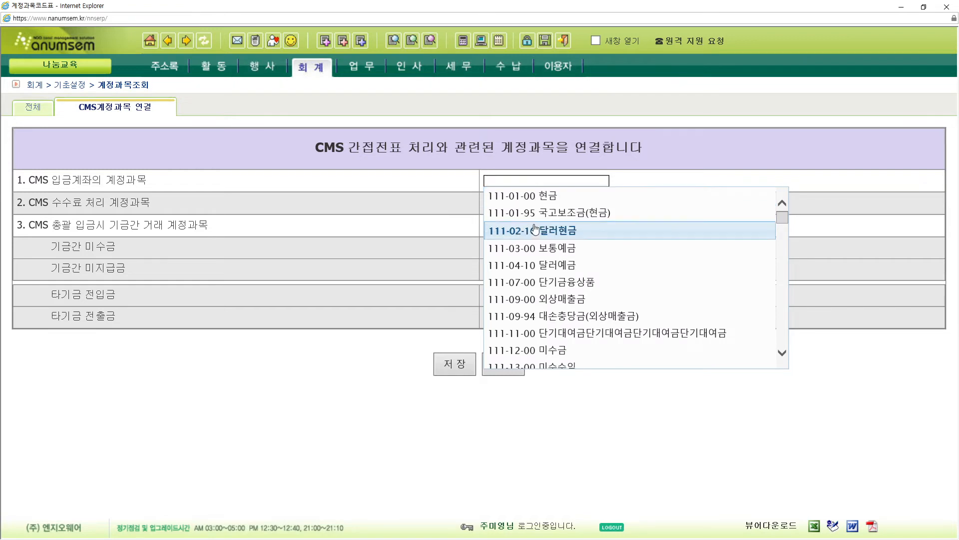
left_click(534, 248)
- Set the CMS fee account to D3A0800 지급수수료(모) and save the account links
left_click(520, 203)
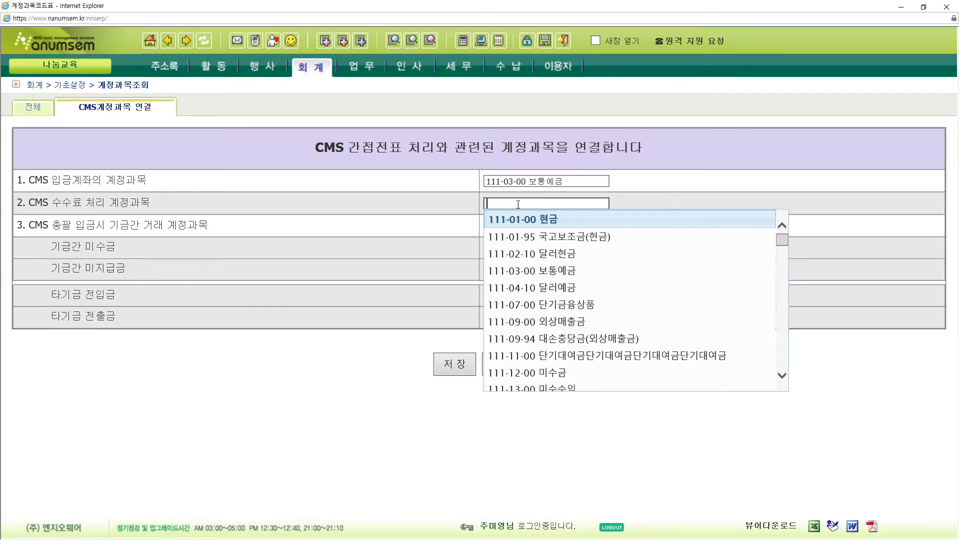
type("지급")
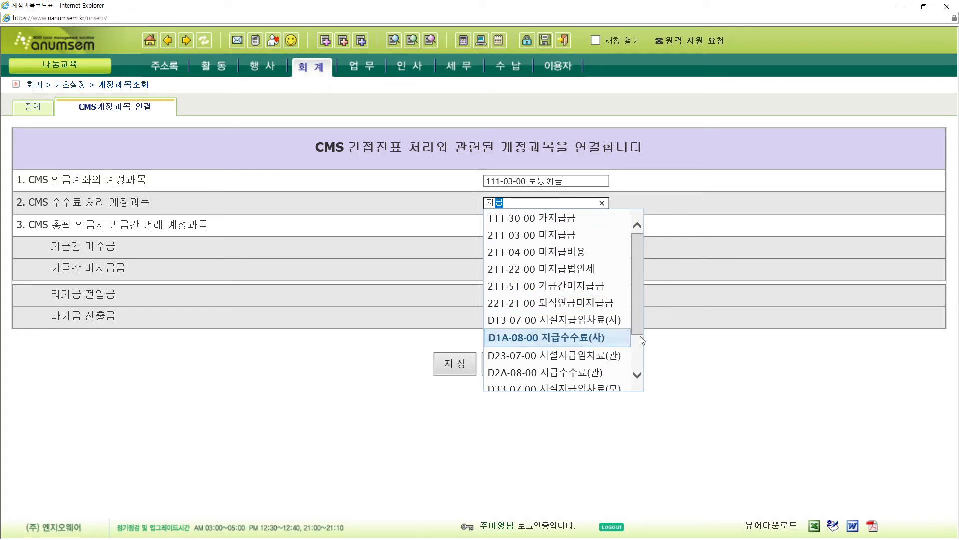
left_click_drag(637, 323, 639, 355)
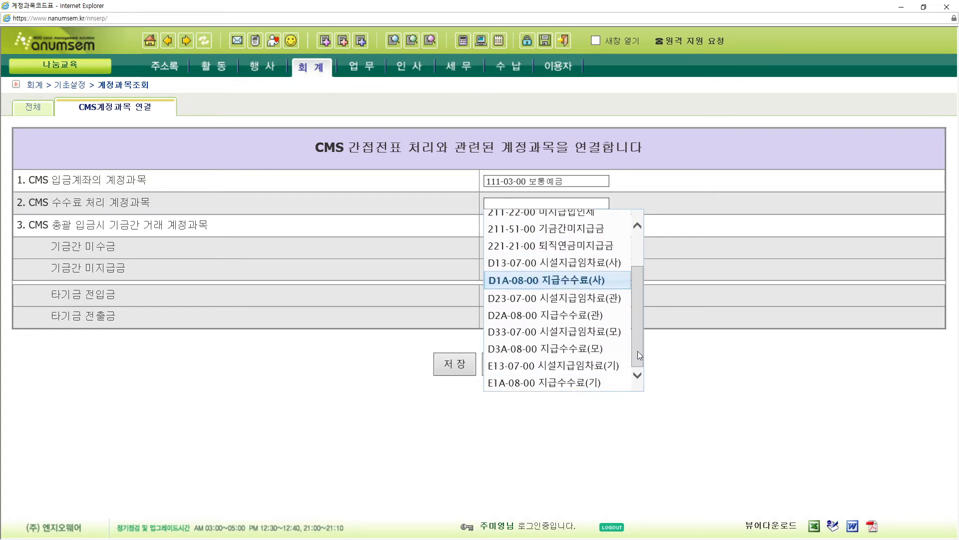
left_click(590, 350)
left_click(467, 364)
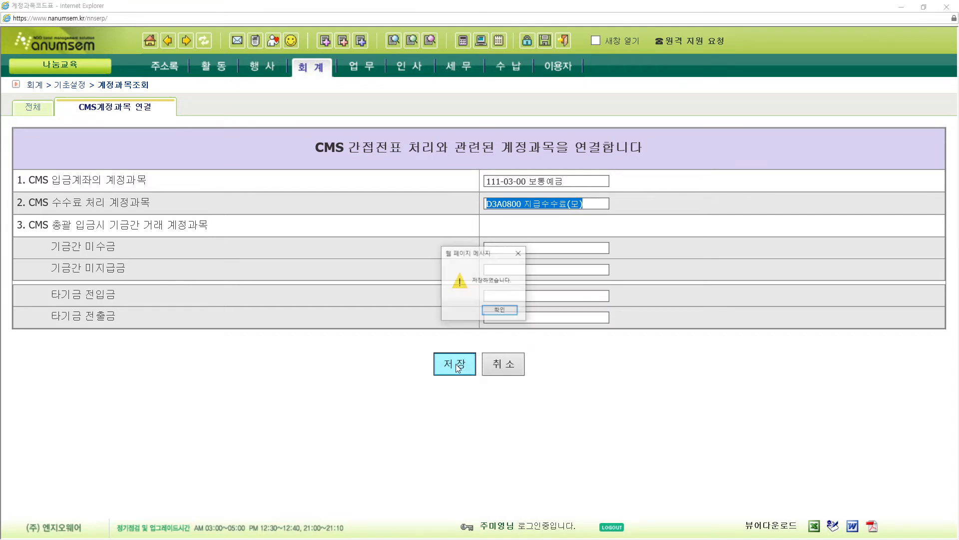
left_click(509, 311)
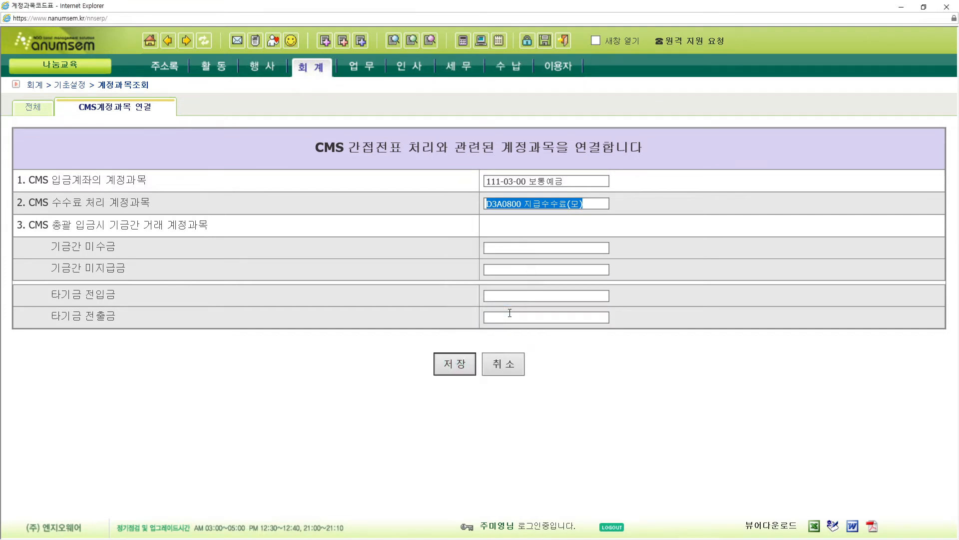
mouse_move(325, 74)
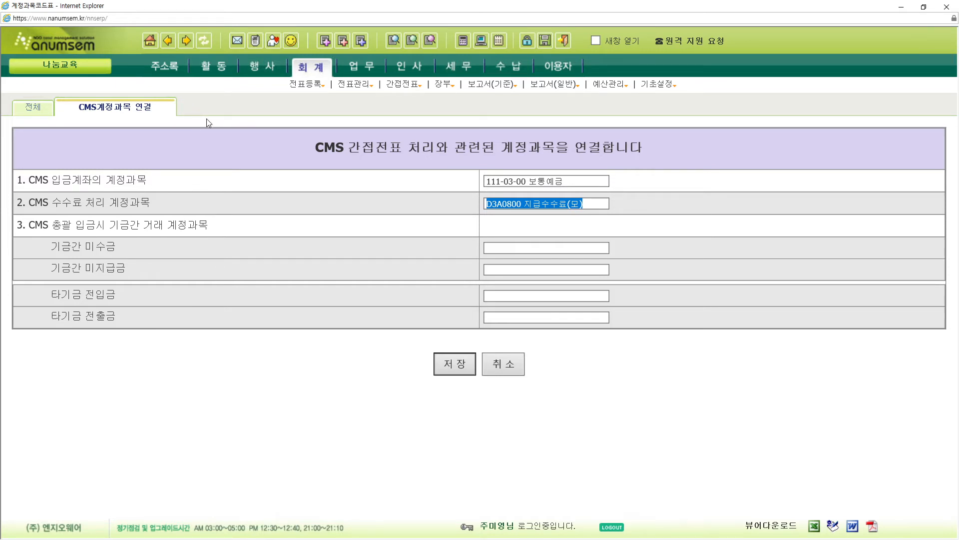
mouse_move(165, 65)
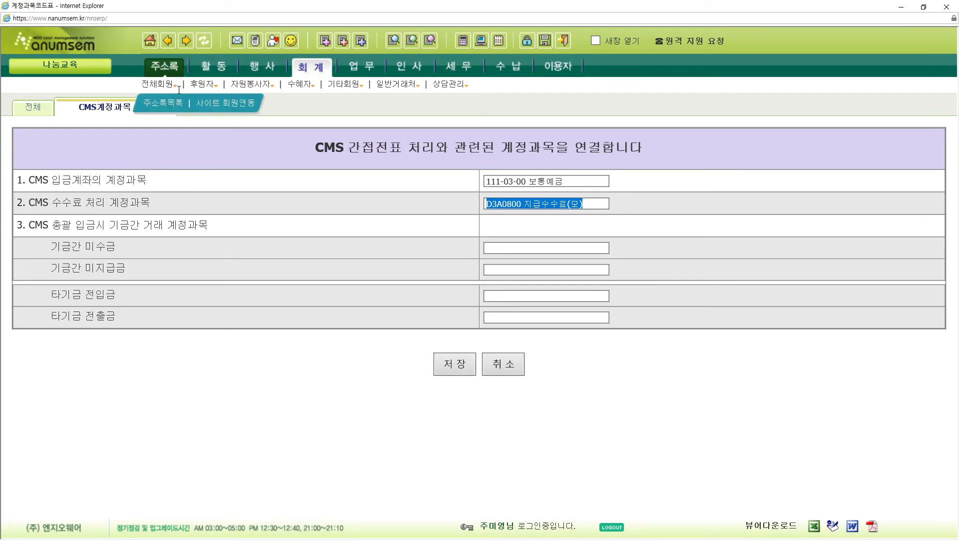
- Open the sponsor registration form and enter the sponsor's name
mouse_move(202, 87)
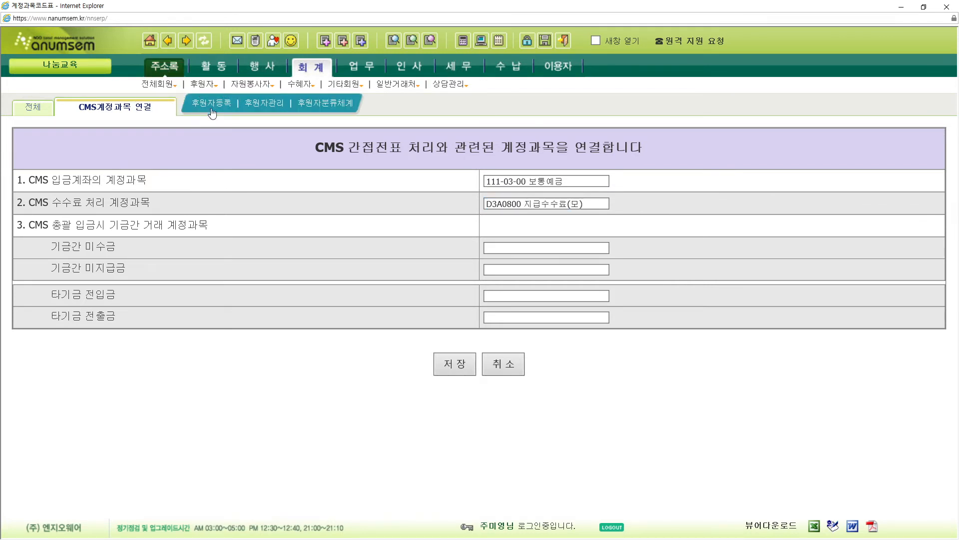
left_click(210, 104)
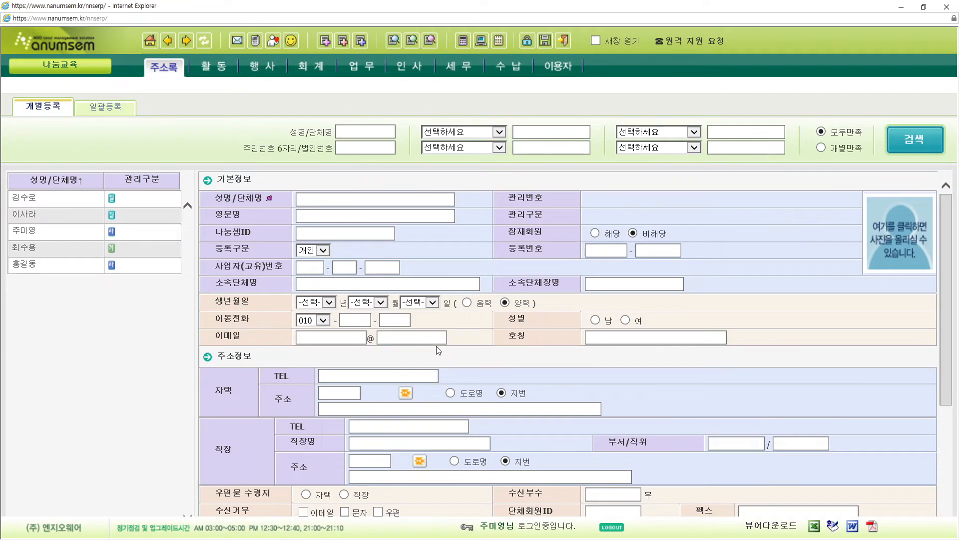
left_click(368, 199)
type("ㄱ")
type("천")
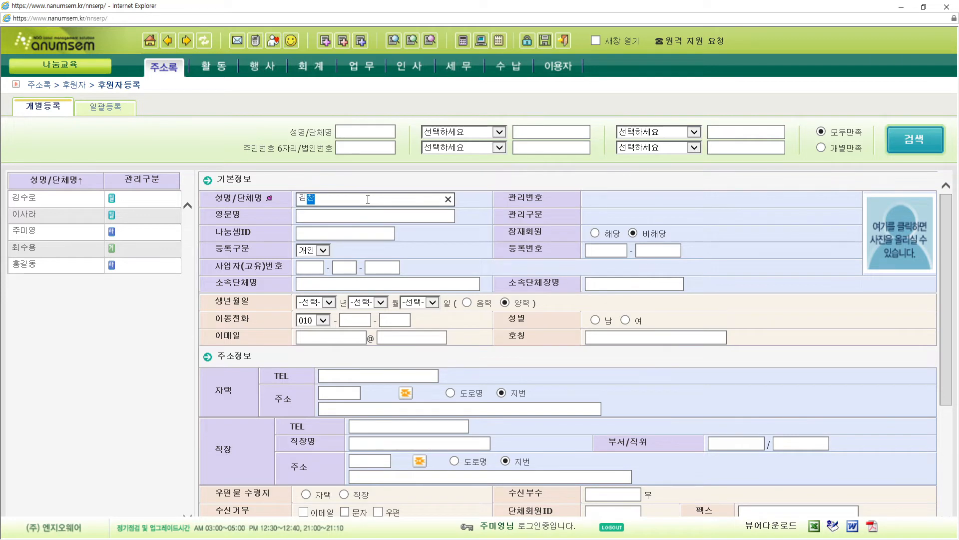
type("ㅅ")
- Enter the sponsor's resident registration number and mobile number
left_click(611, 251)
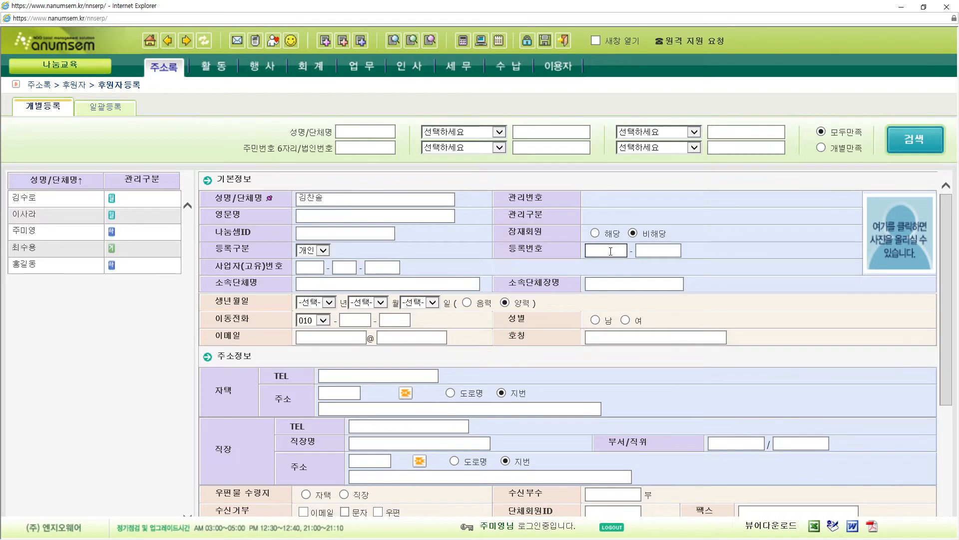
left_click(648, 250)
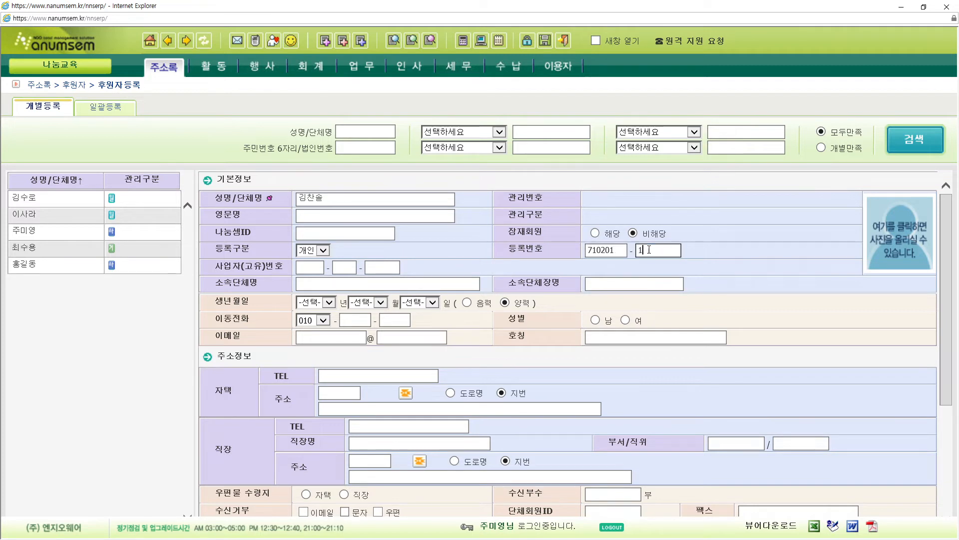
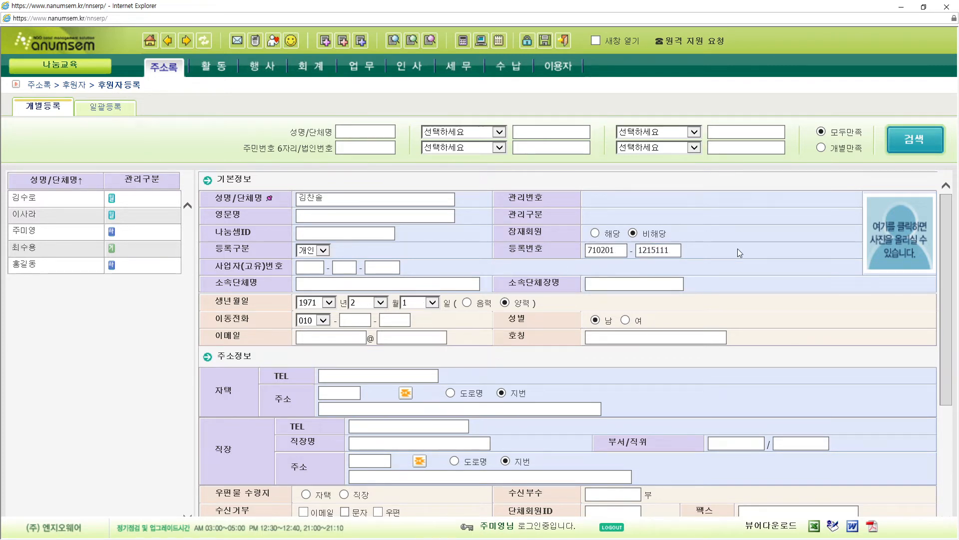
left_click(380, 322)
left_click(363, 321)
left_click(400, 323)
- Keep the registration category on 개인 and zoom the page out
left_click(599, 410)
left_click_drag(218, 250, 263, 250)
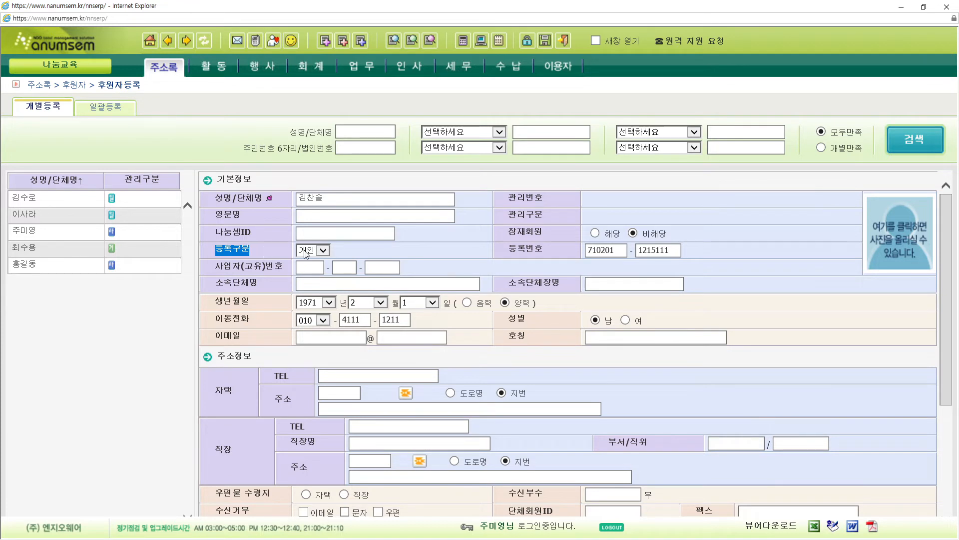
left_click(323, 251)
left_click(322, 252)
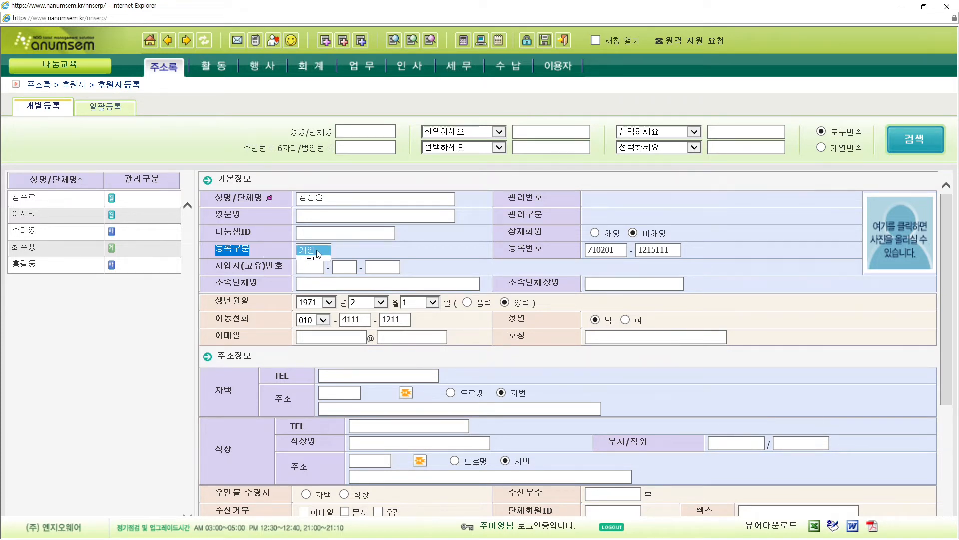
left_click(369, 253)
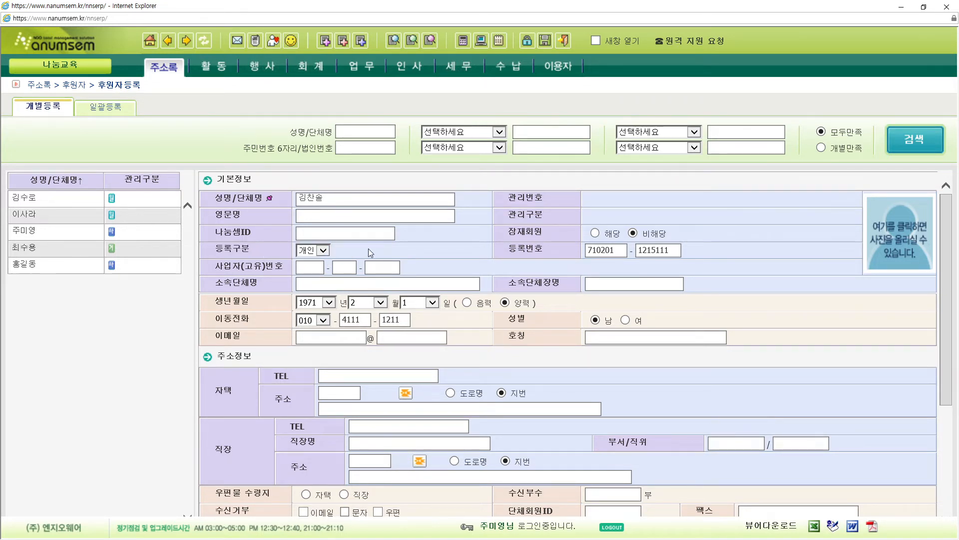
key("ctrl+minus")
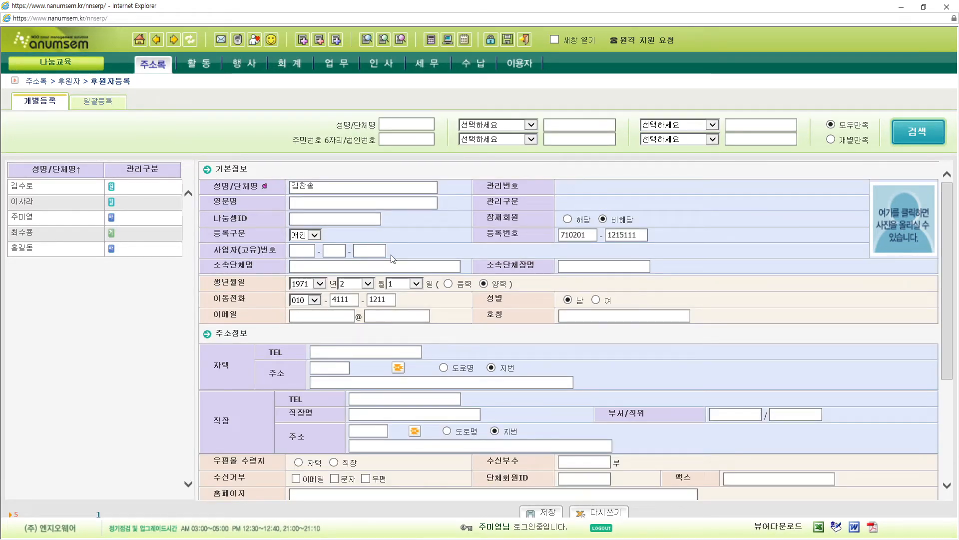
- Switch 등록구분 to 단체 and back to 개인 to compare the two layouts
left_click(319, 235)
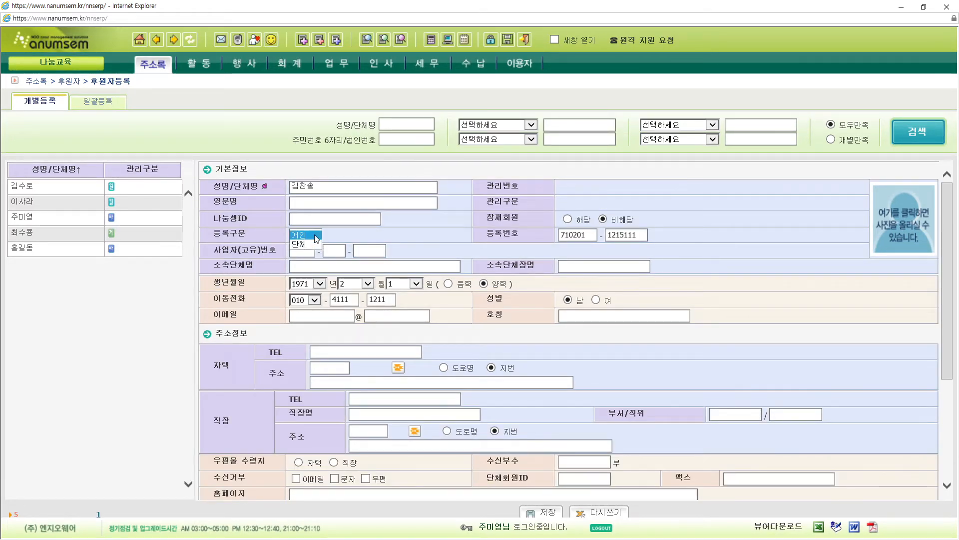
left_click(310, 246)
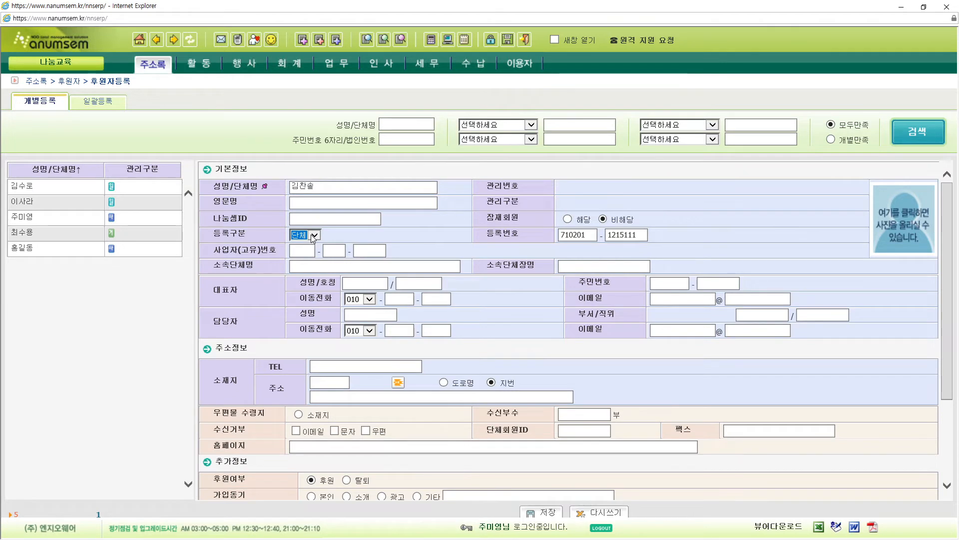
left_click(313, 237)
left_click(308, 226)
left_click(437, 245)
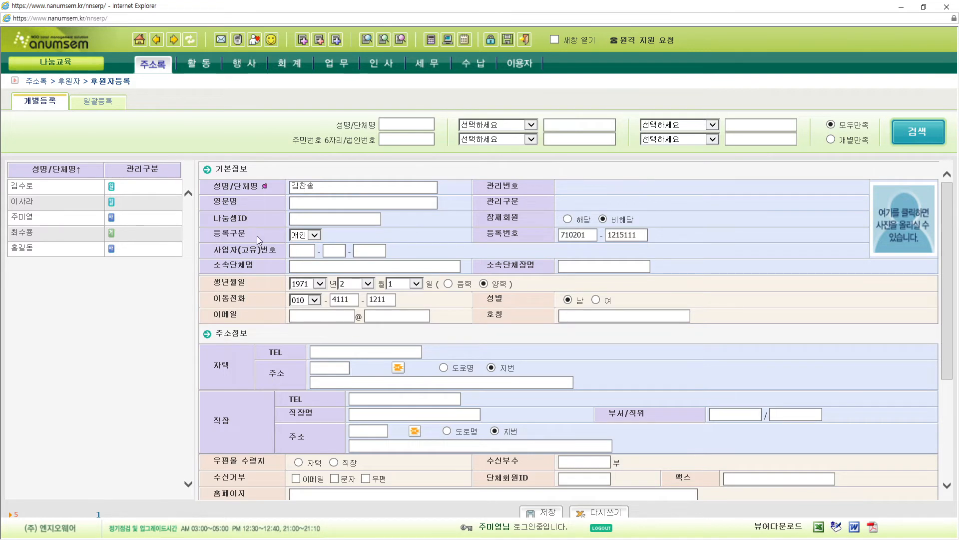
left_click(302, 237)
left_click(302, 235)
double_click(528, 234)
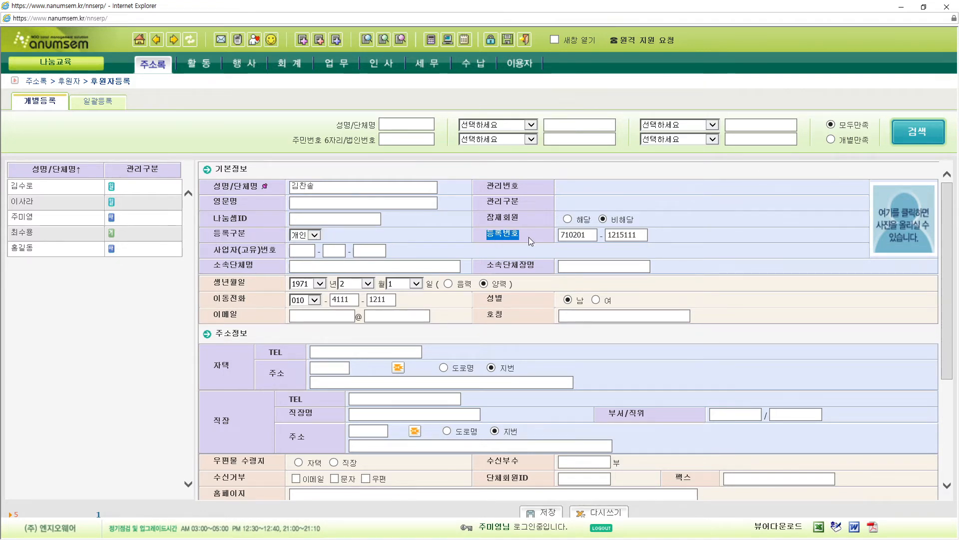
- Show the 단체 business registration field again, return to 개인, and save the sponsor
left_click(314, 235)
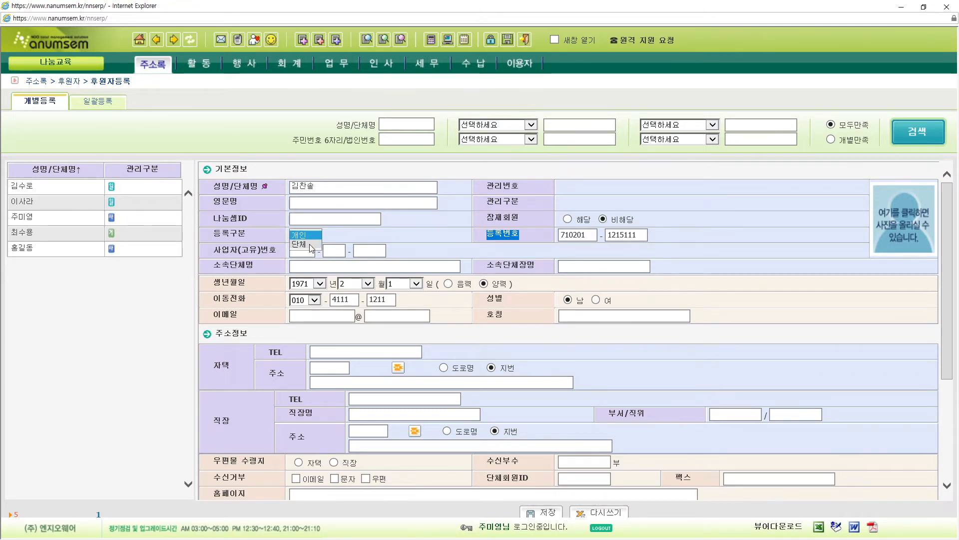
left_click(310, 246)
left_click(215, 253)
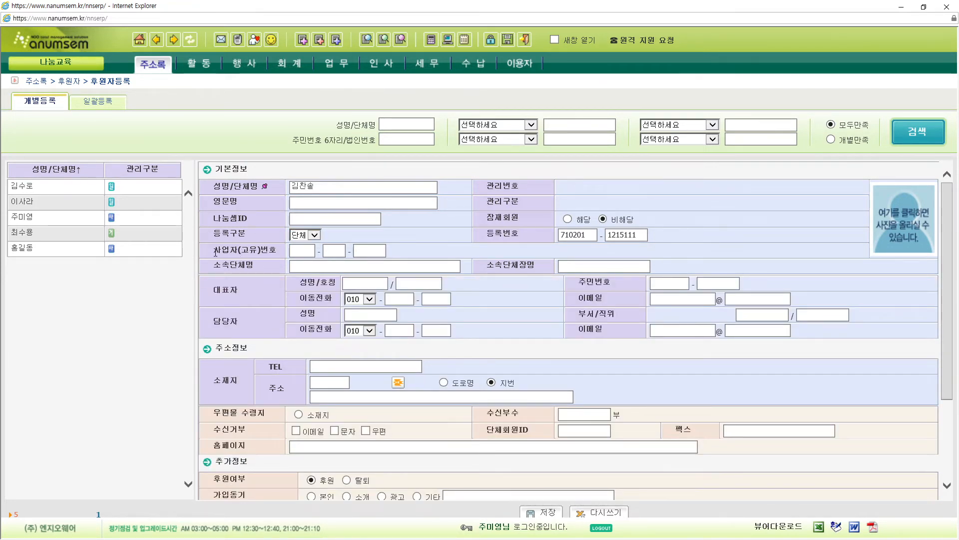
left_click_drag(216, 252, 277, 252)
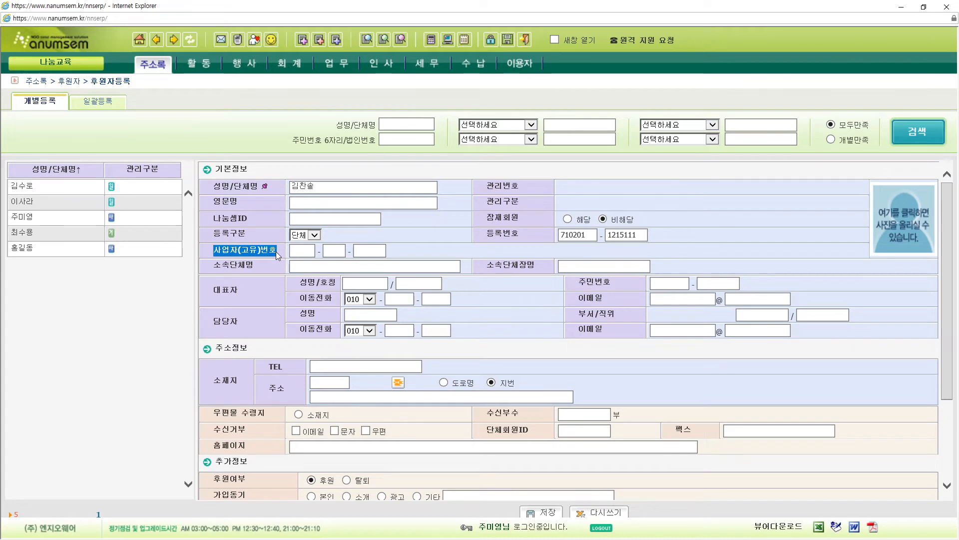
left_click(311, 238)
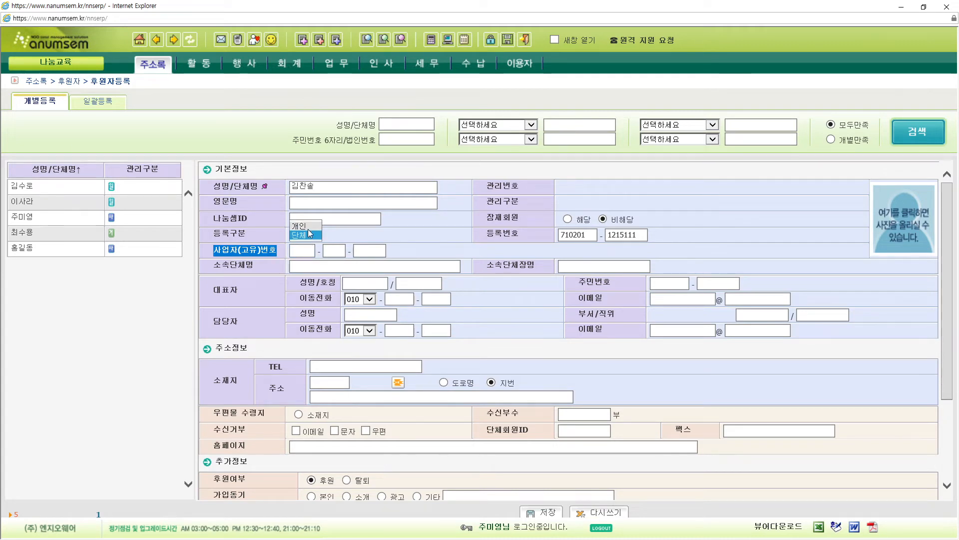
left_click(310, 227)
left_click(452, 232)
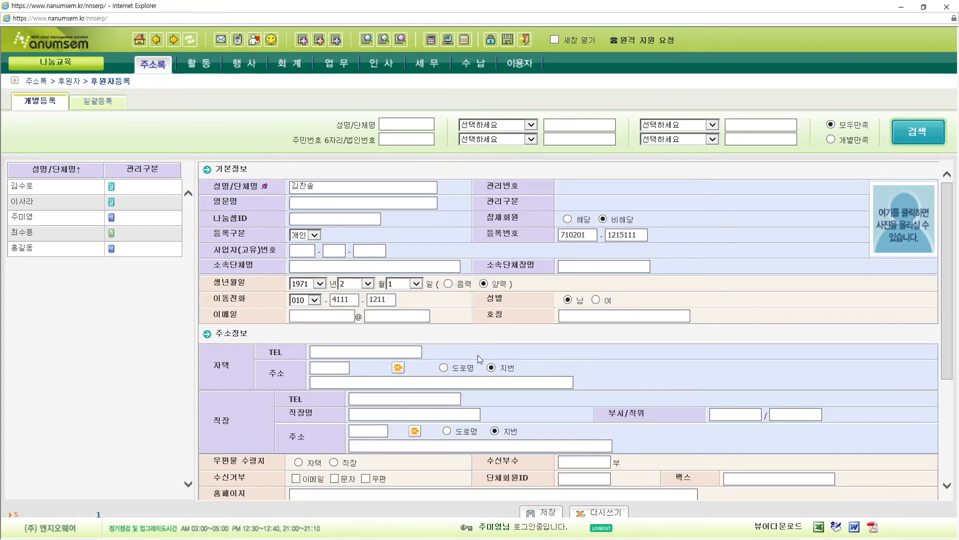
left_click(541, 518)
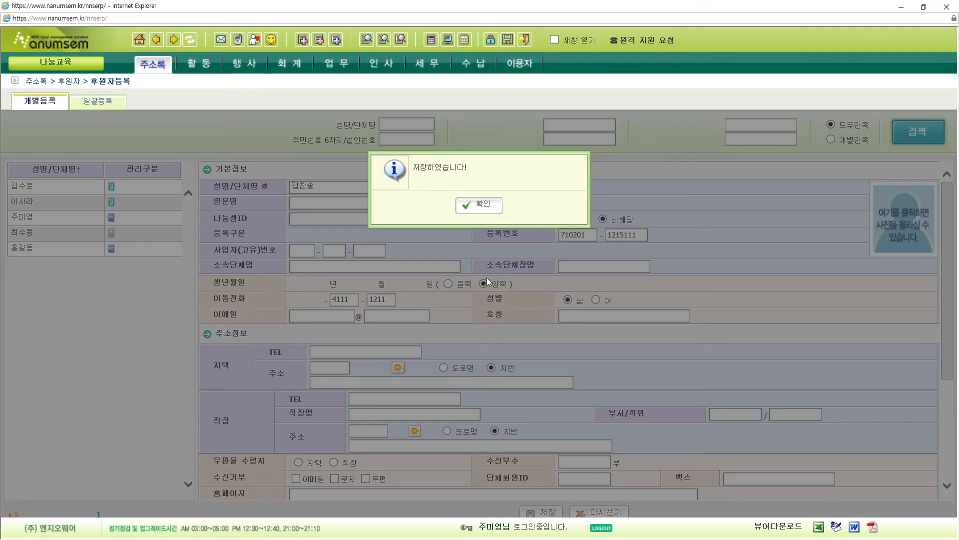
- Confirm the saved alert and go to 활동 > 후원관리 > 후원약정등록
left_click(473, 206)
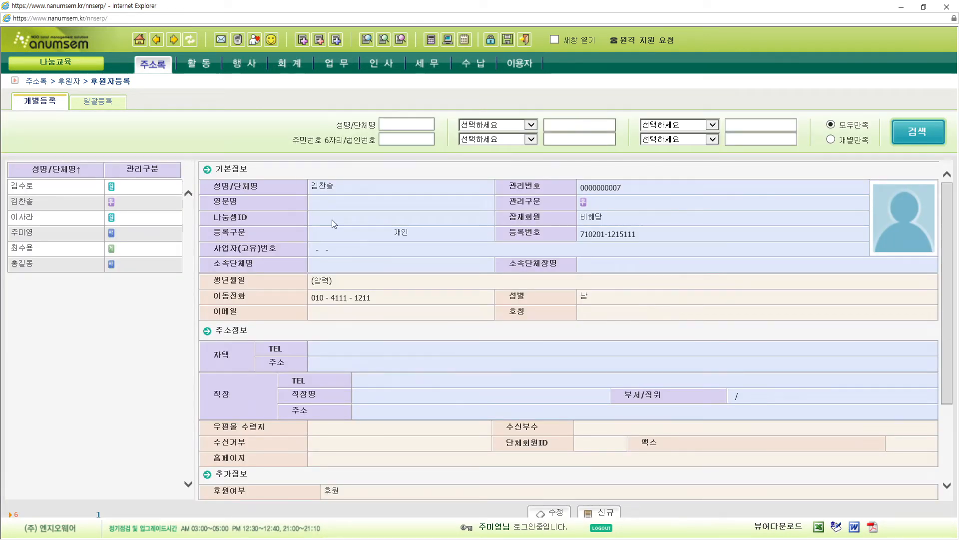
mouse_move(206, 68)
mouse_move(198, 85)
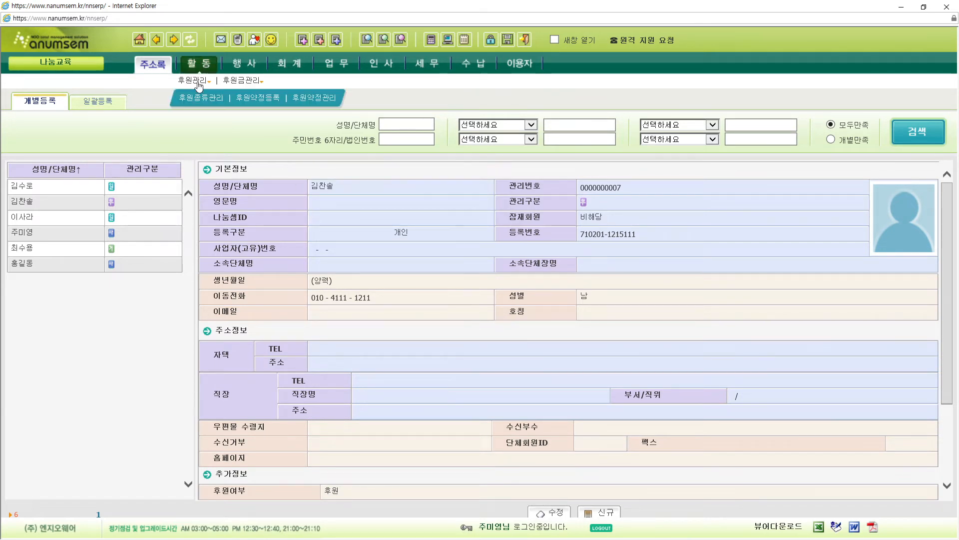
left_click(251, 98)
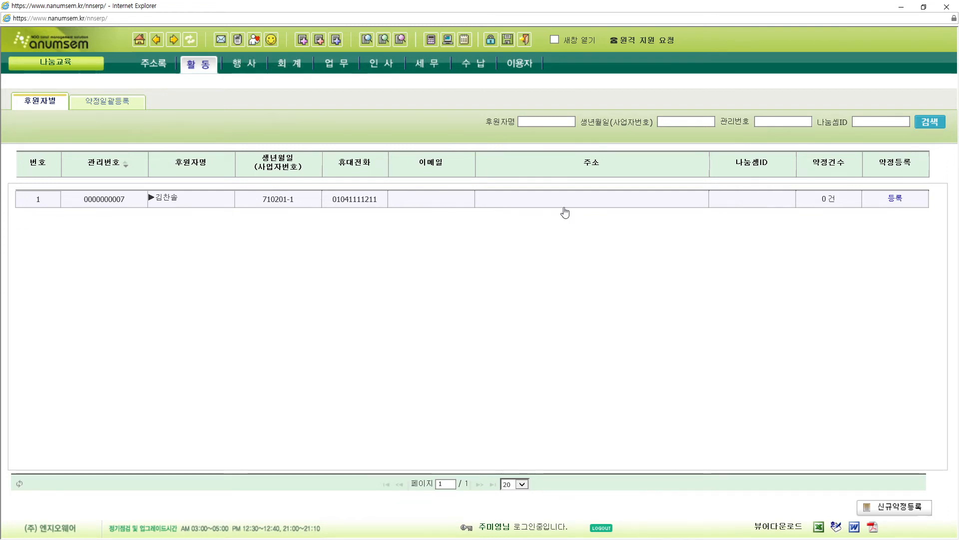
- Search 후원자명 for the new sponsor and start a pledge from their 등록 link
left_click(540, 124)
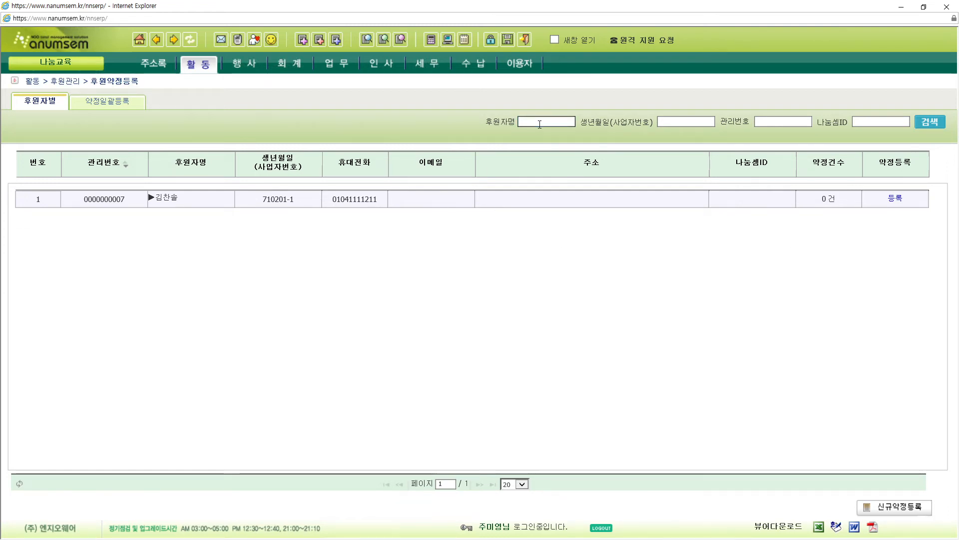
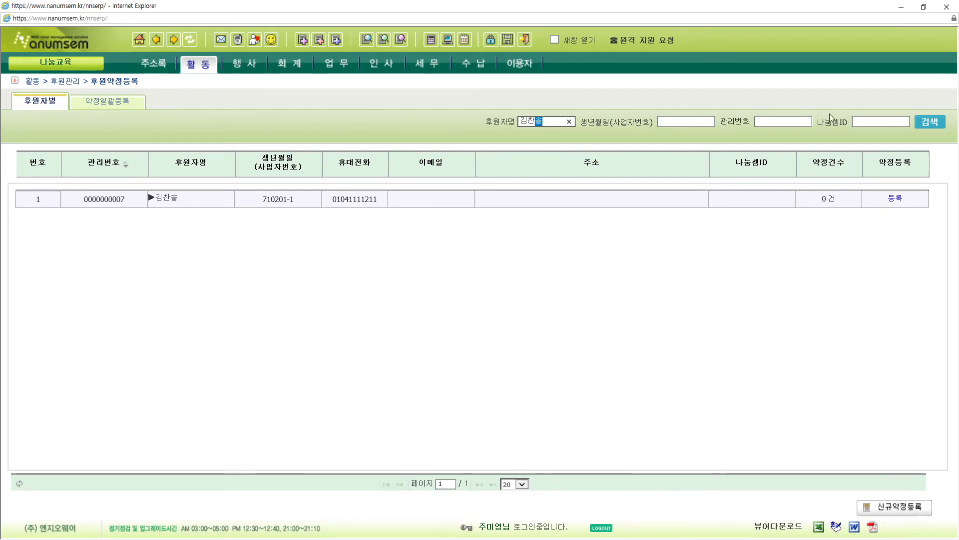
left_click(927, 127)
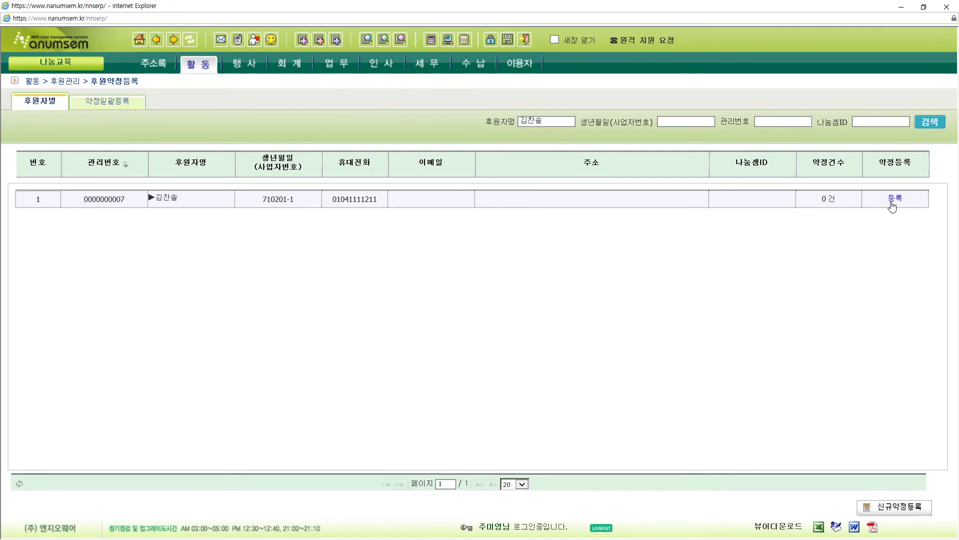
left_click(895, 199)
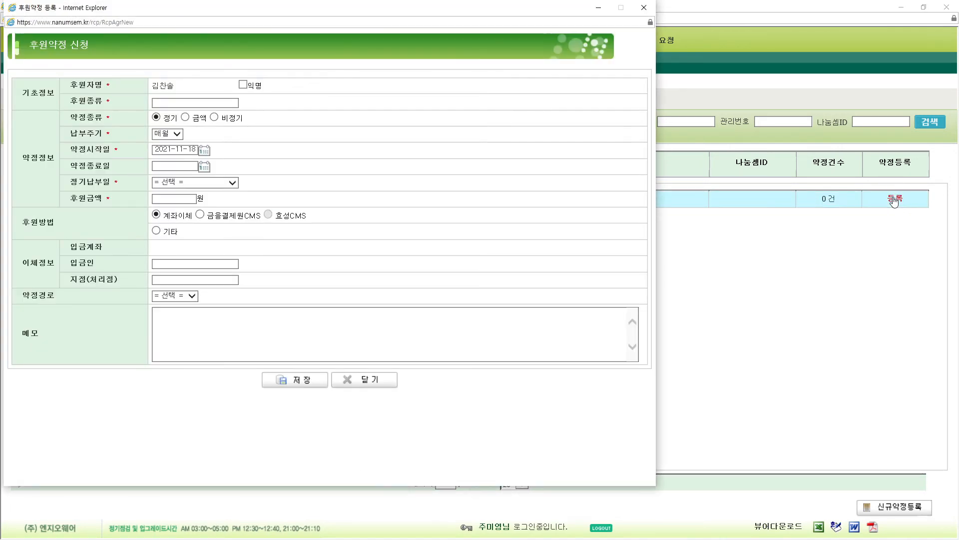
- Set the pledge's donation type to 일반후원금 for the prefilled sponsor
left_click(213, 106)
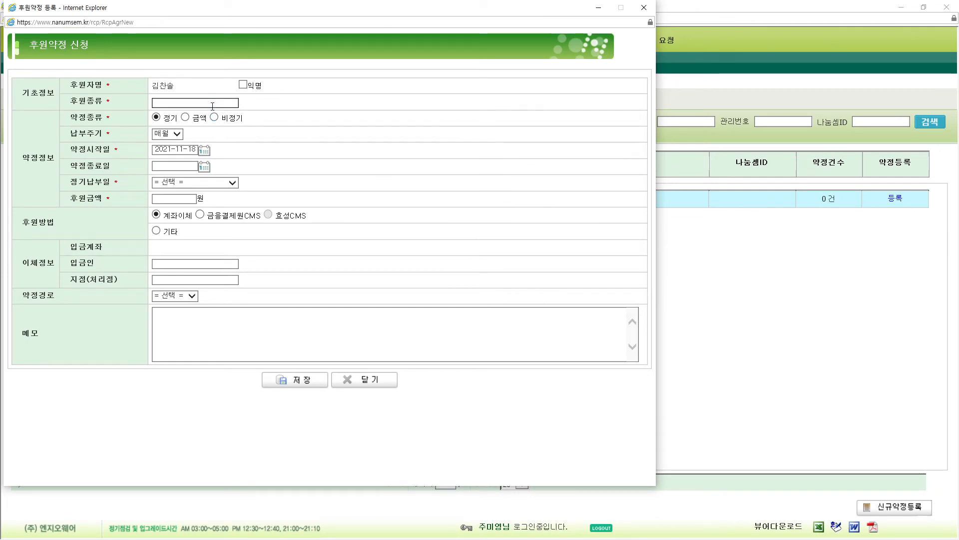
left_click_drag(68, 83, 152, 88)
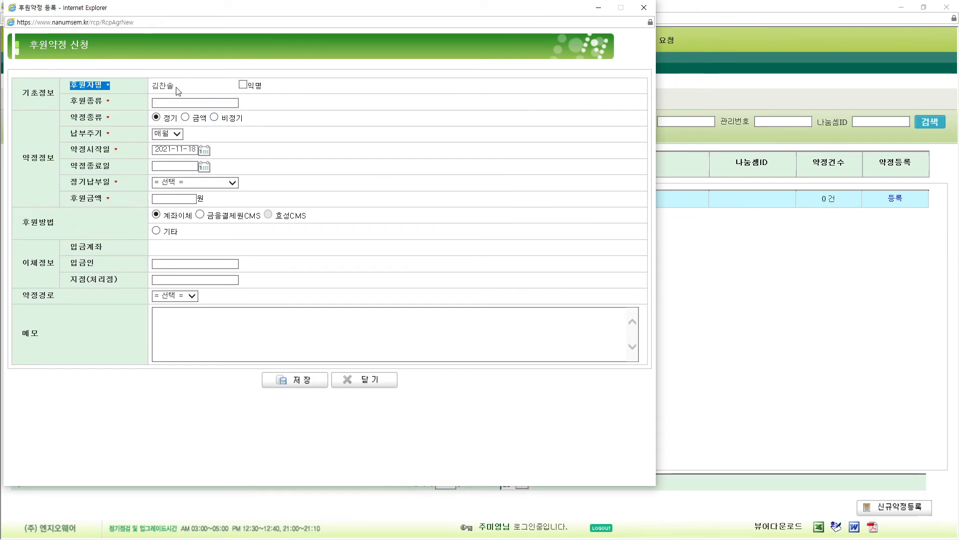
double_click(154, 91)
left_click(196, 91)
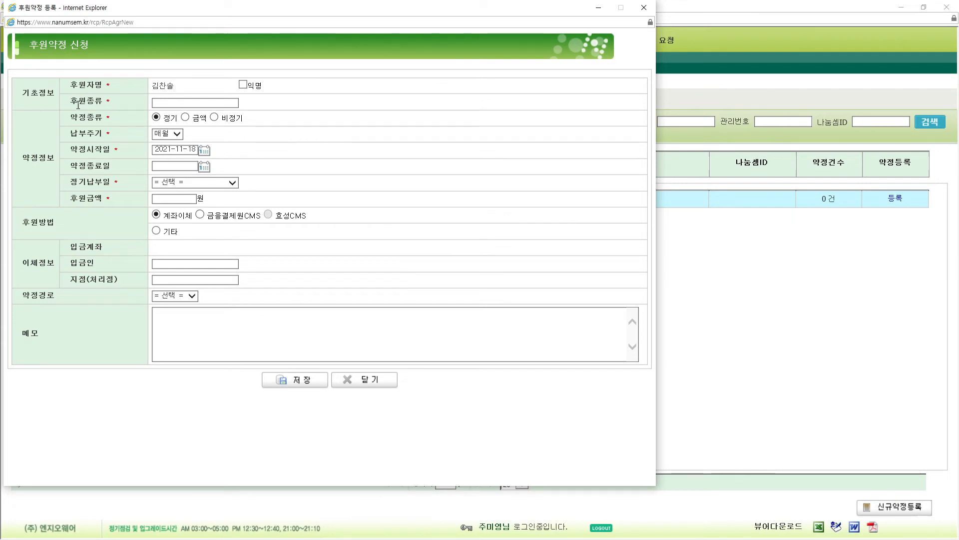
left_click_drag(69, 100, 119, 101)
left_click(178, 103)
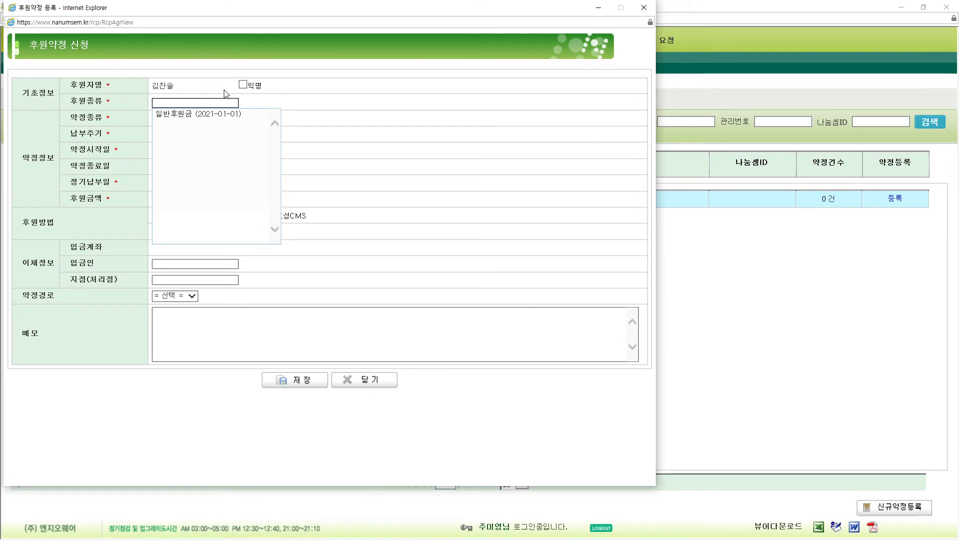
left_click(198, 115)
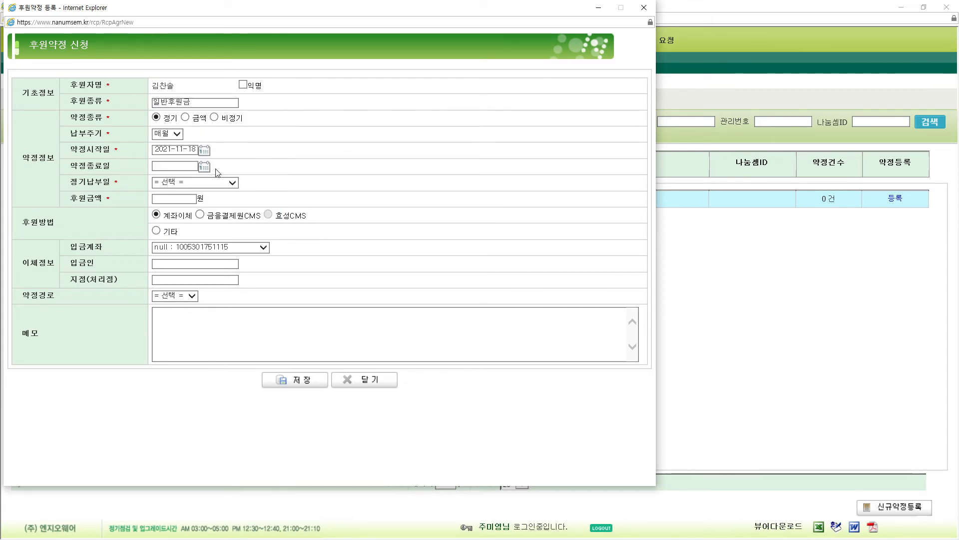
- Set the pledge start date to 2021-10-01
triple_click(81, 121)
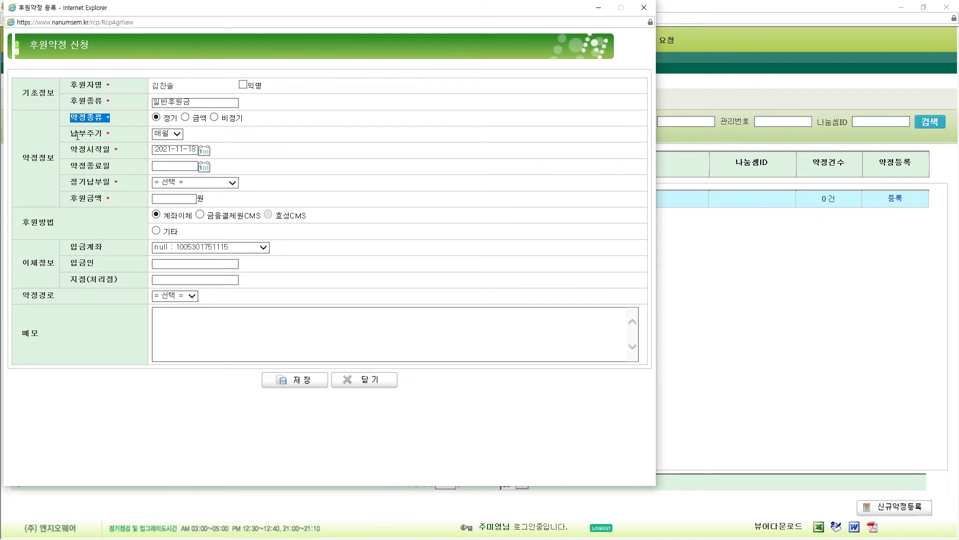
triple_click(115, 133)
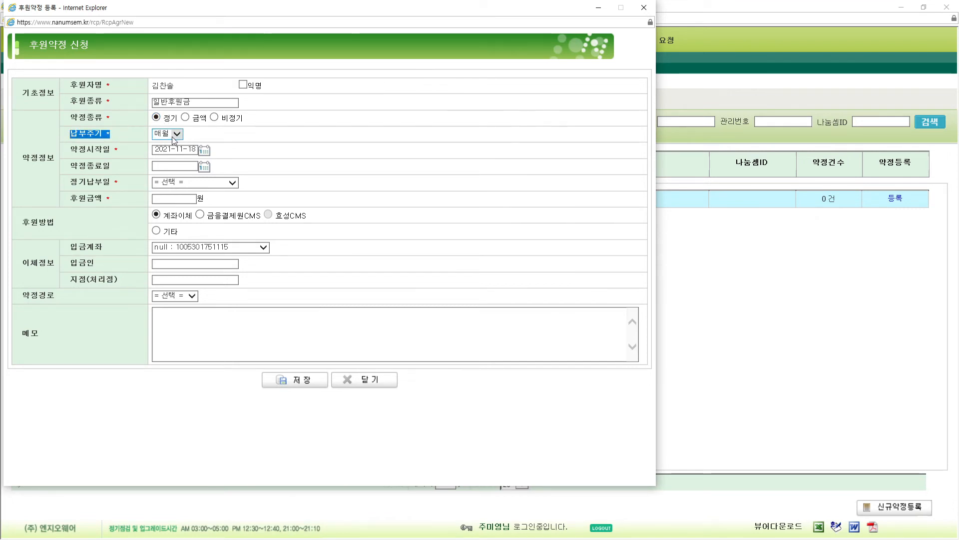
left_click(204, 151)
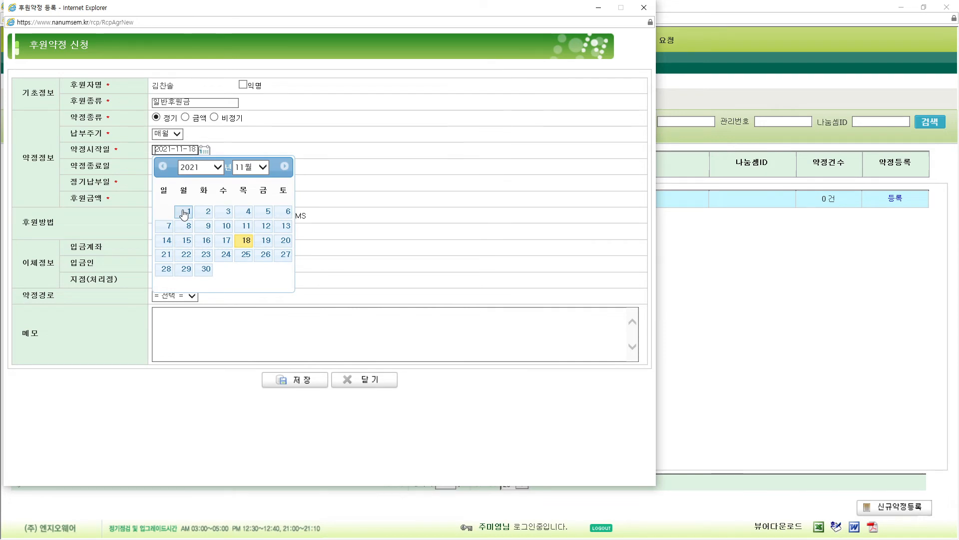
left_click(248, 167)
left_click(247, 158)
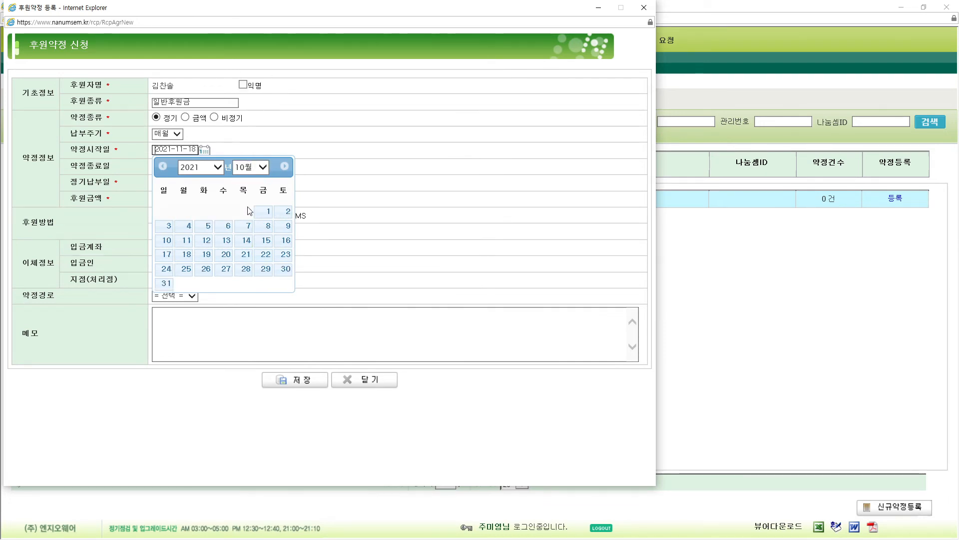
left_click(263, 212)
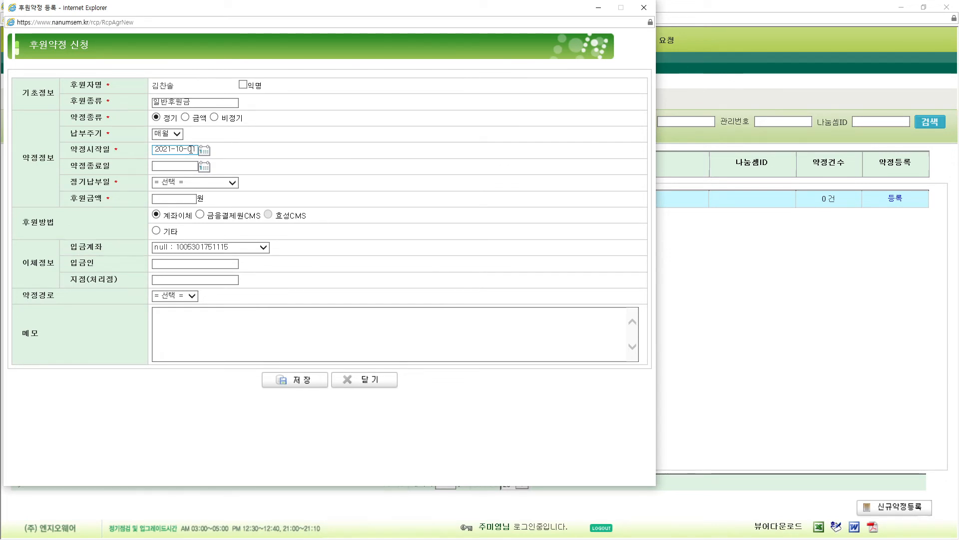
- Set the regular payment day to 15일 and the amount to 30,000 won
left_click(219, 187)
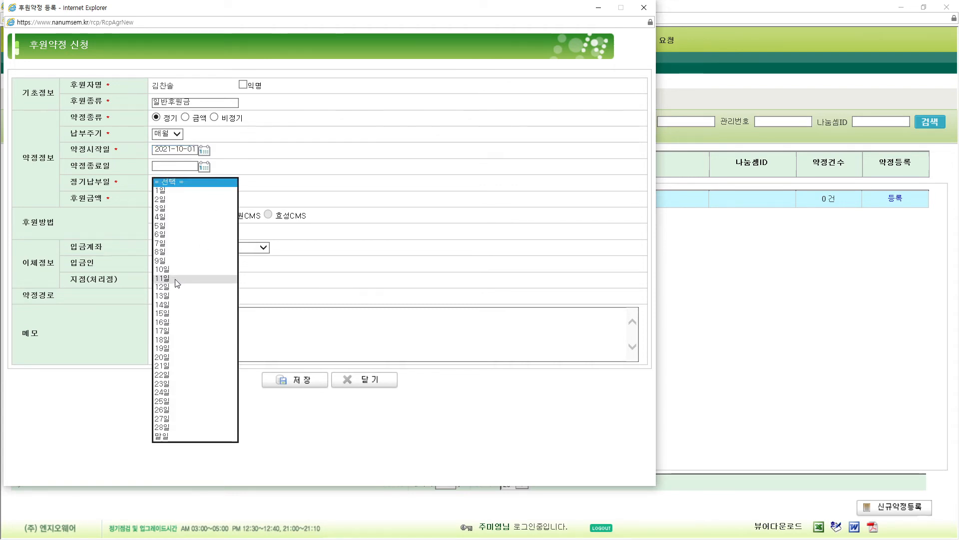
left_click(172, 313)
left_click(169, 202)
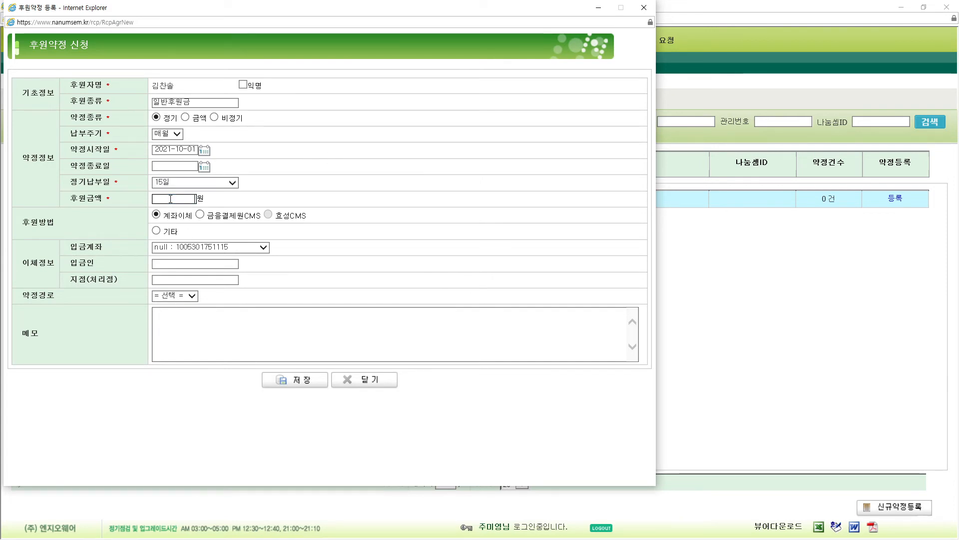
type("30,000")
left_click(375, 178)
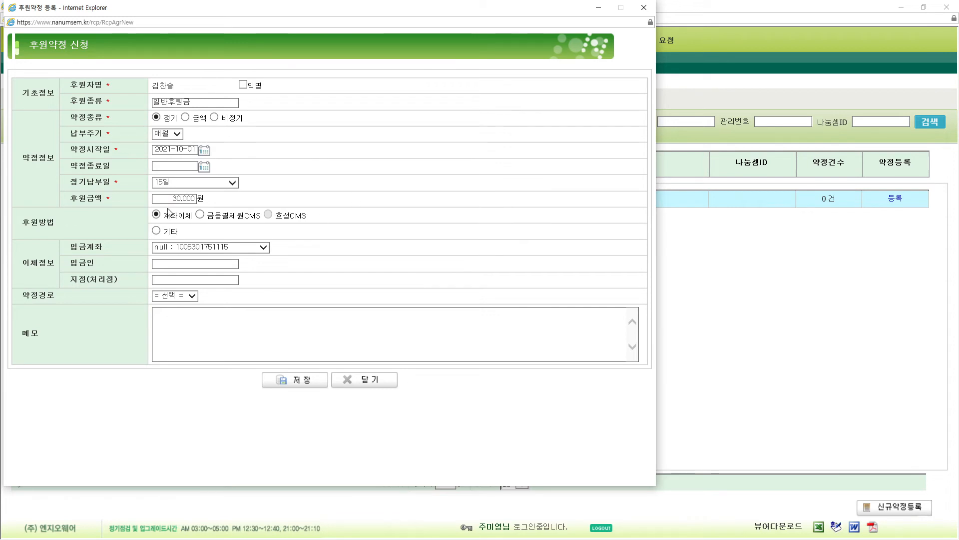
- Select 금융결제원CMS as the payment method and open 계좌등록
left_click_drag(31, 226, 64, 226)
left_click(64, 226)
left_click(201, 215)
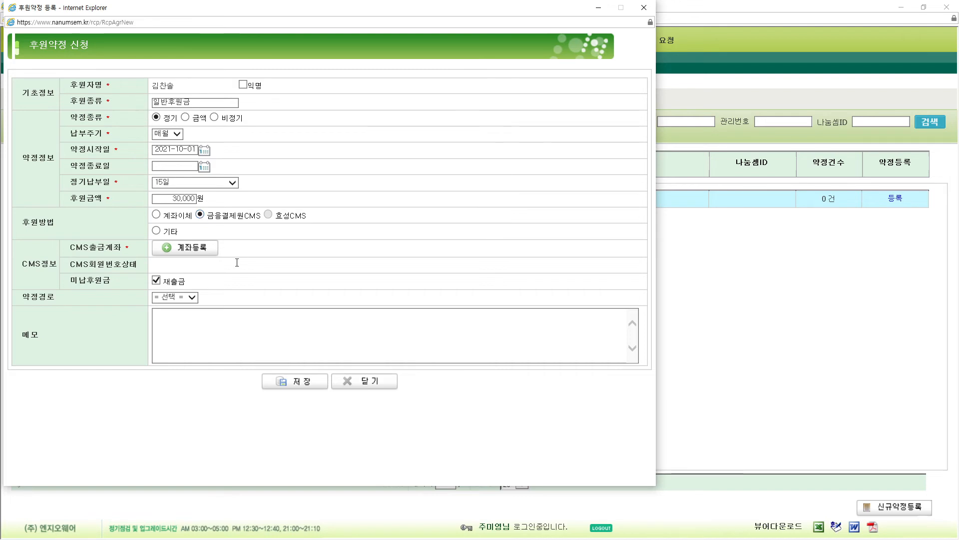
left_click_drag(68, 251, 120, 247)
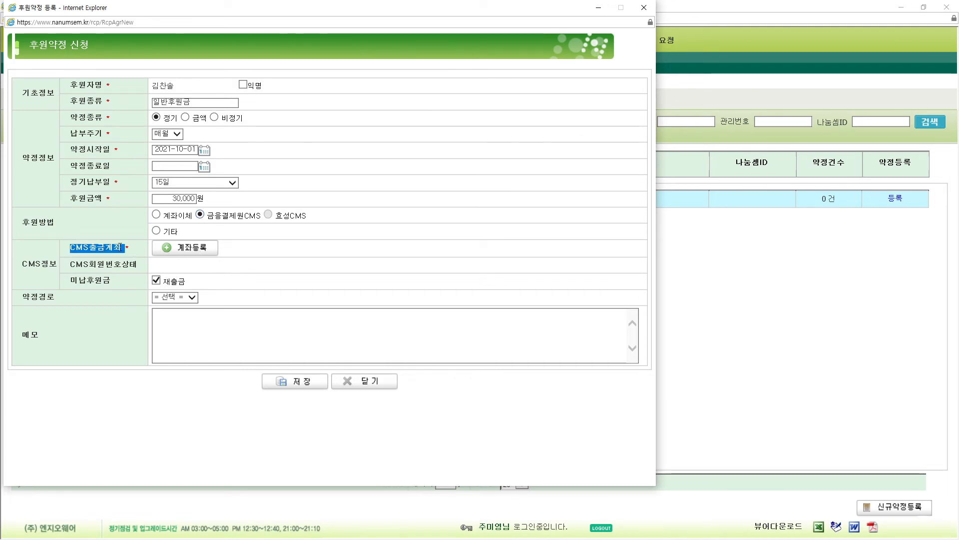
left_click(199, 249)
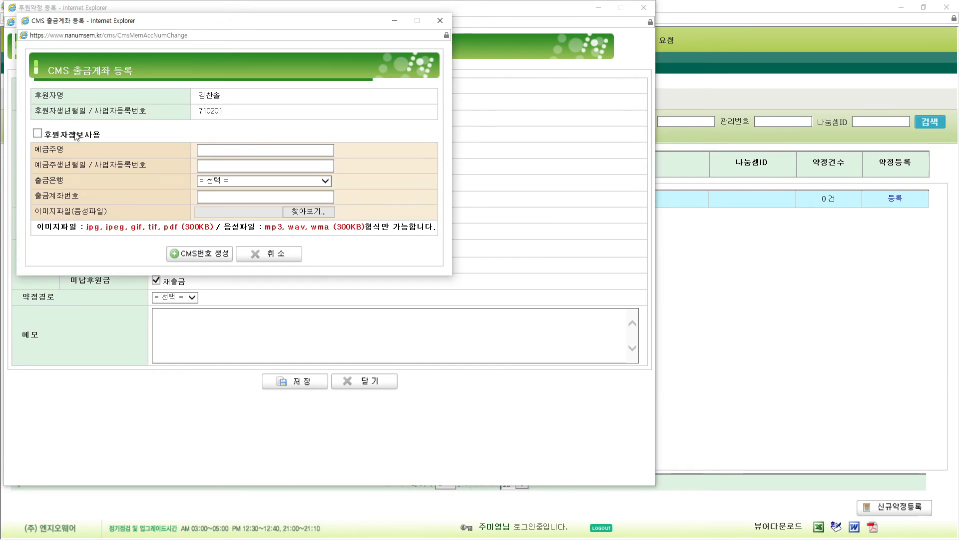
- Tick 후원자정보사용 so the holder name and birth date copy from the sponsor
left_click_drag(37, 95, 243, 111)
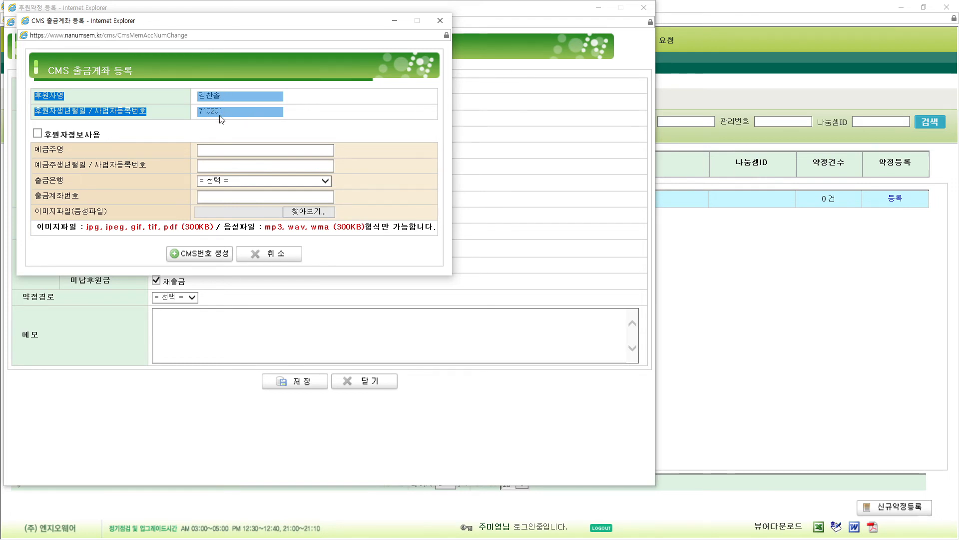
left_click(205, 129)
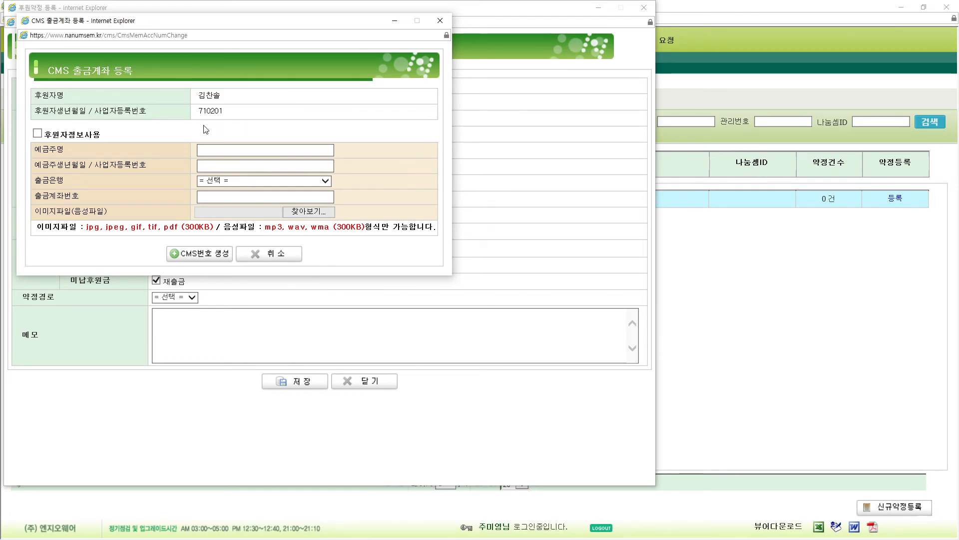
left_click(37, 133)
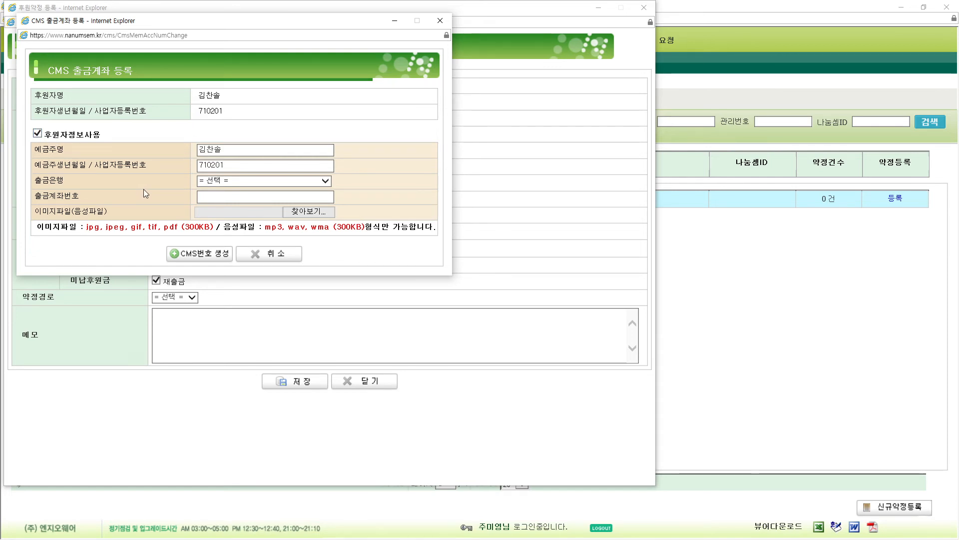
left_click(38, 133)
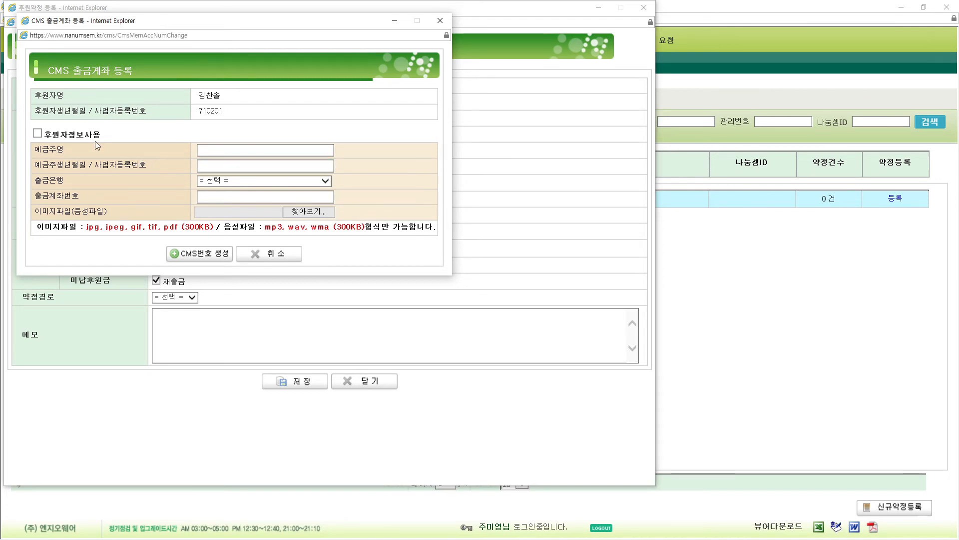
left_click(219, 148)
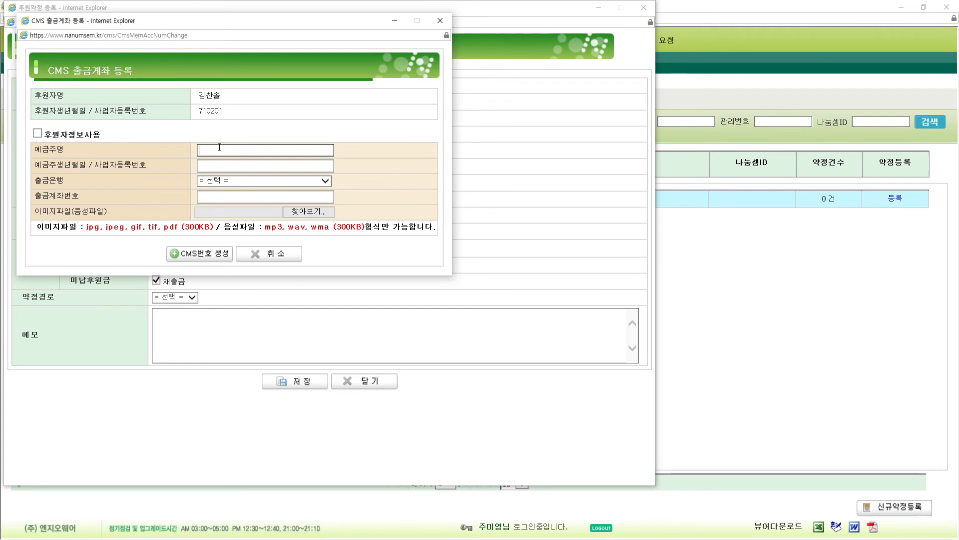
left_click(213, 167)
left_click(37, 133)
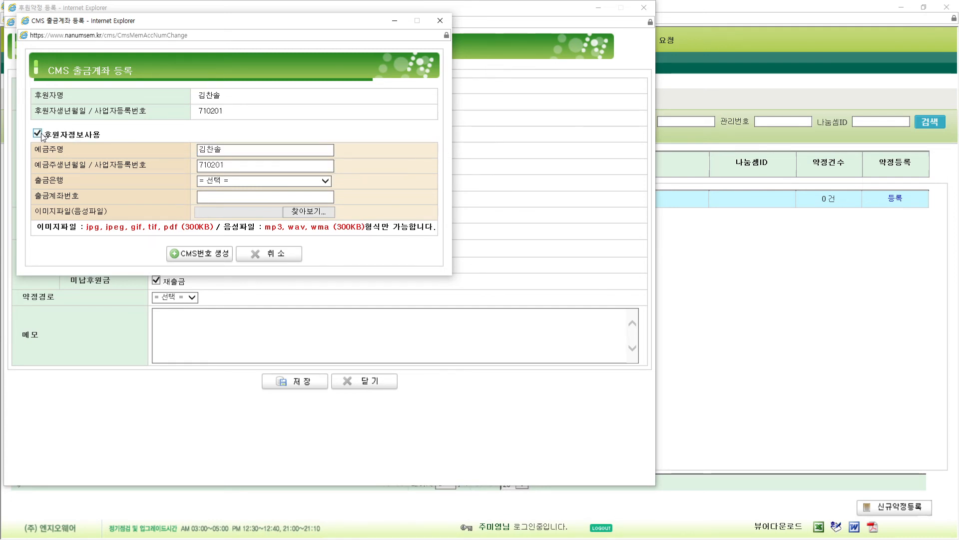
left_click(263, 181)
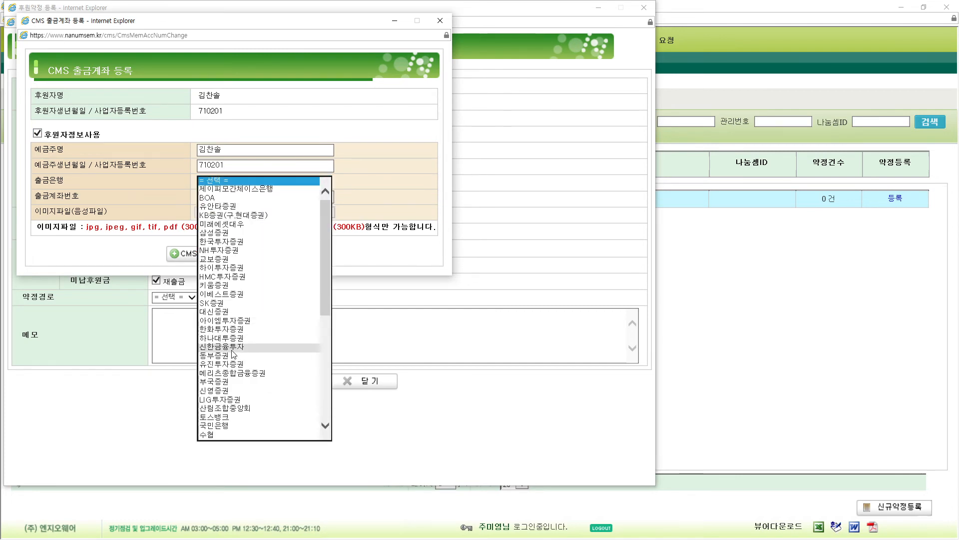
- Choose 농협 as the withdrawal bank and enter the sponsor's account number
scroll(230, 352, "down", 4)
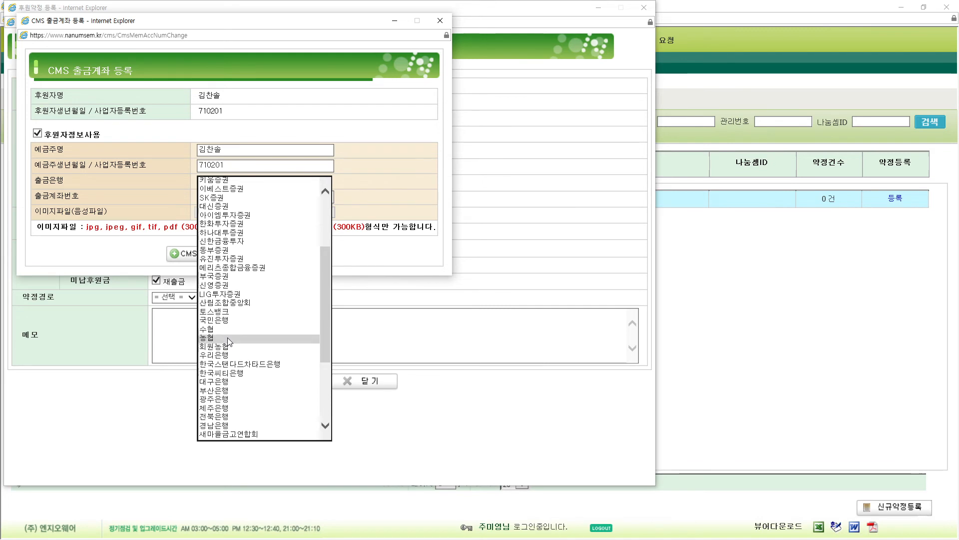
left_click(227, 338)
left_click(288, 200)
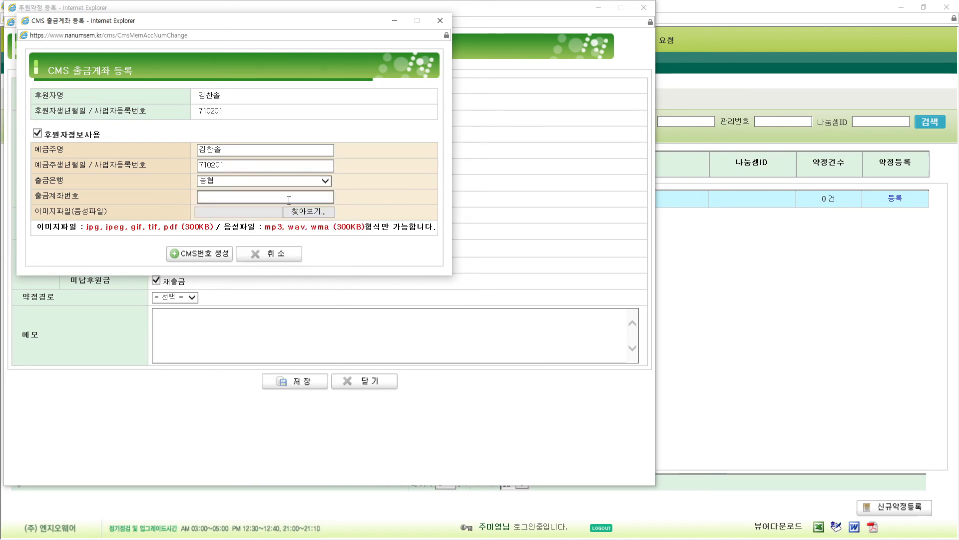
left_click_drag(36, 212, 97, 214)
left_click(116, 216)
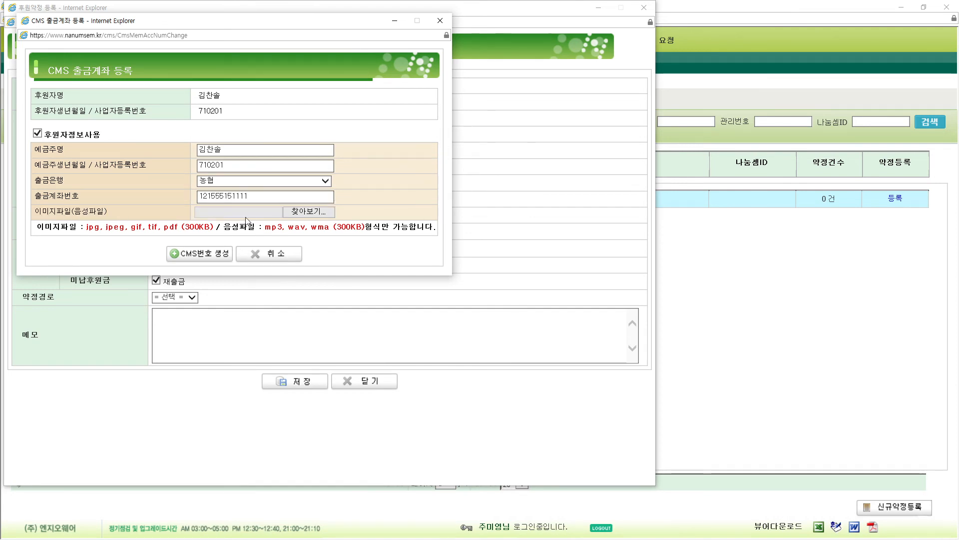
left_click(306, 212)
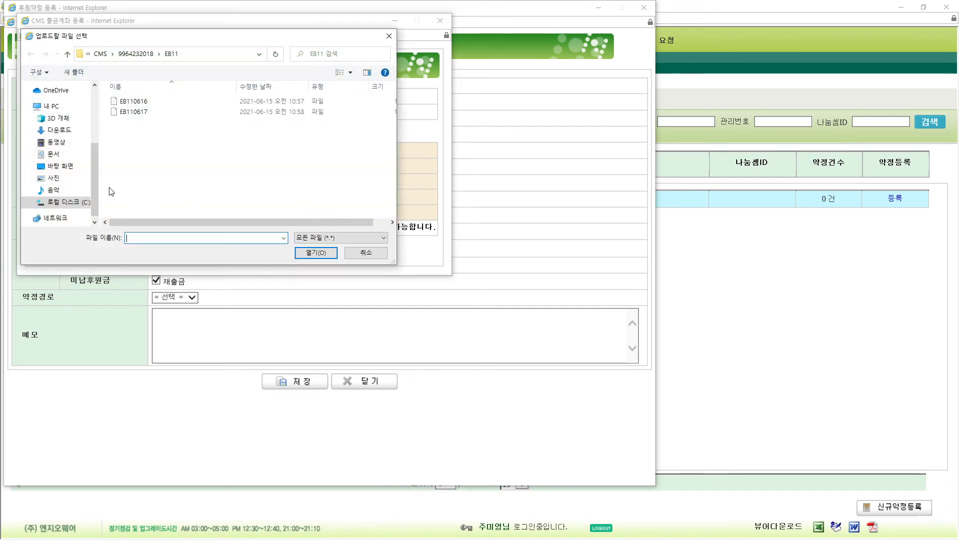
- Attach the first consent document from Desktop > cms동의서
left_click(59, 166)
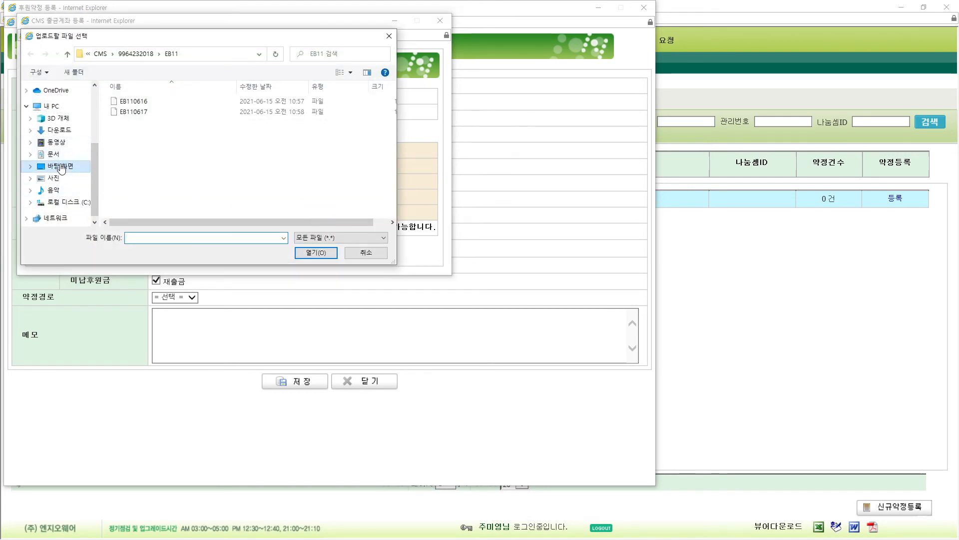
mouse_move(394, 110)
left_mouse_down()
mouse_move(392, 146)
mouse_move(396, 106)
left_mouse_up()
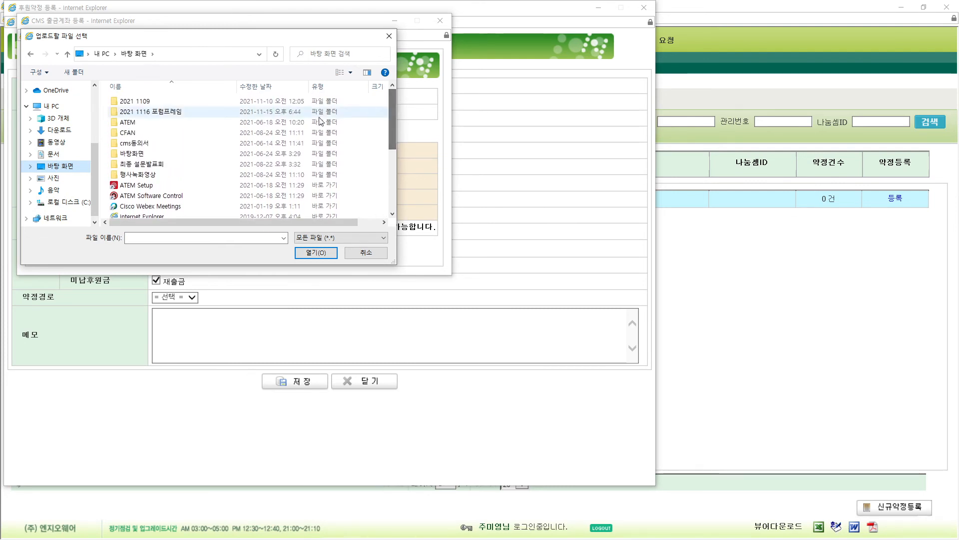
double_click(133, 143)
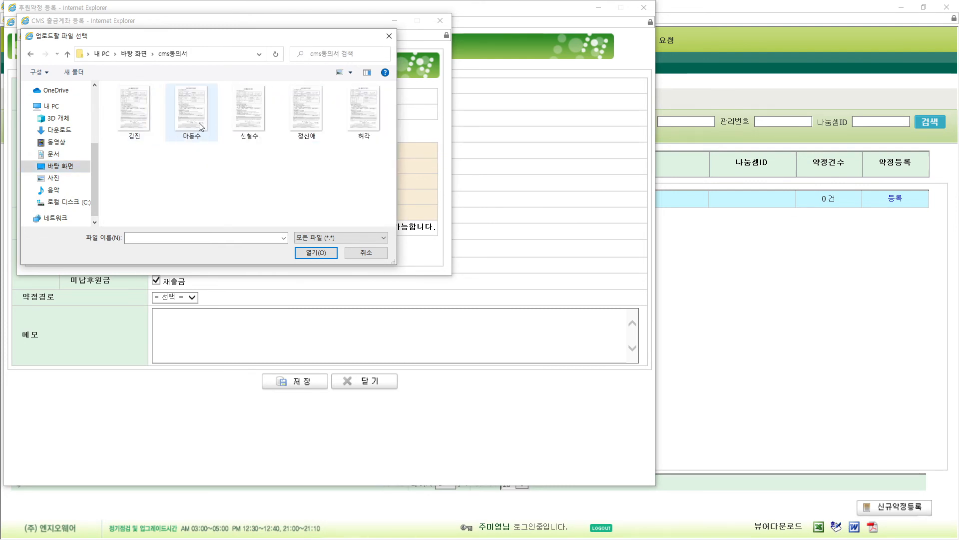
double_click(150, 122)
- Generate the CMS number and confirm the withdrawal-account registration
left_click(205, 253)
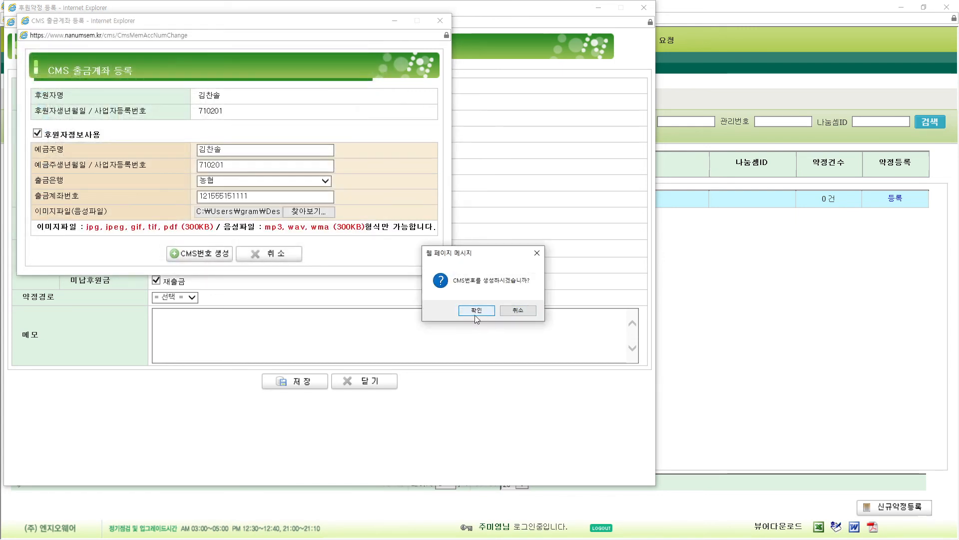
left_click(471, 311)
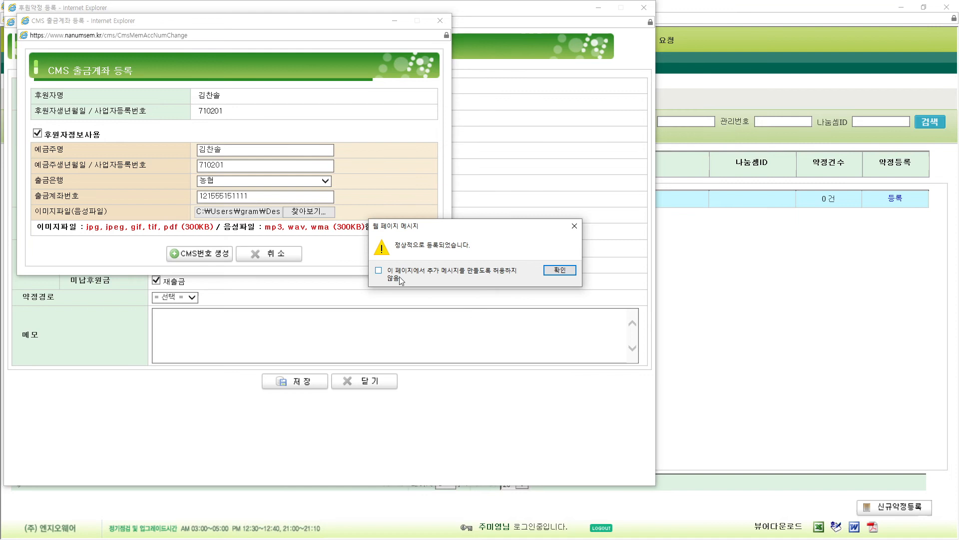
left_click(554, 270)
left_click(452, 299)
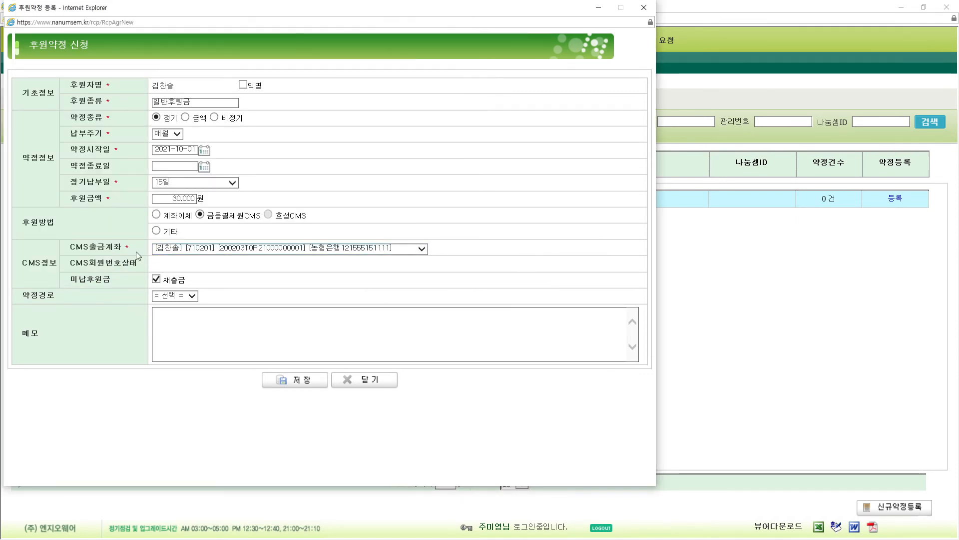
- Save the 30,000-won monthly CMS pledge, acknowledge the message, and close the form
left_click_drag(70, 249, 126, 246)
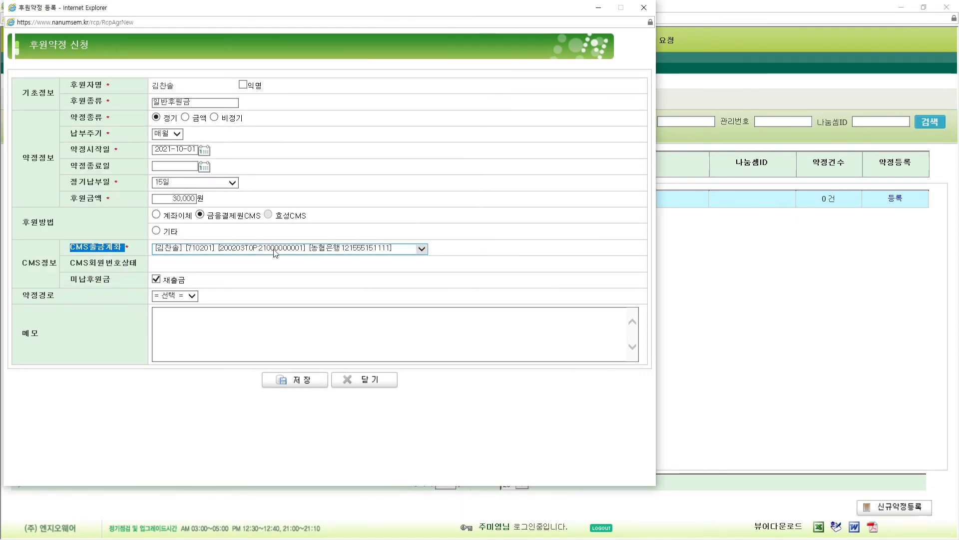
left_click(468, 256)
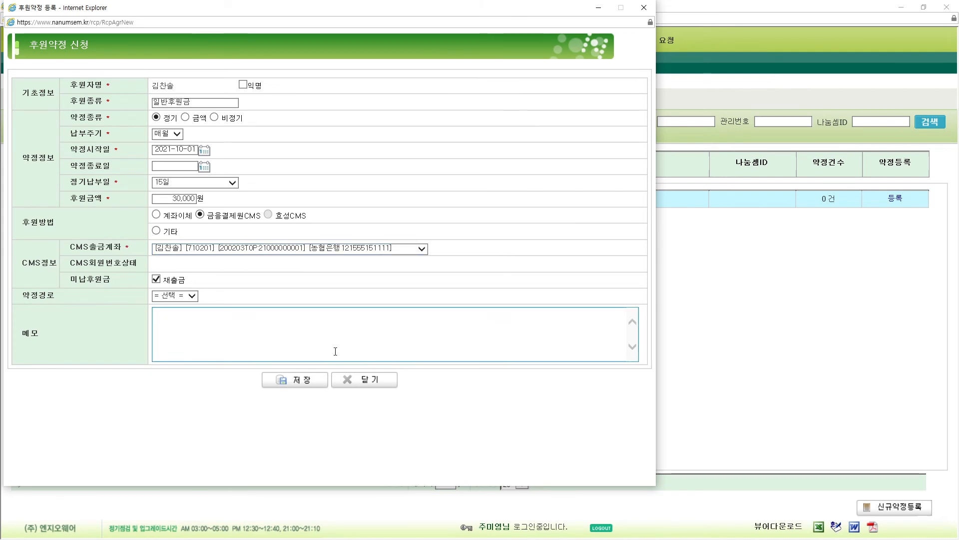
left_click(305, 381)
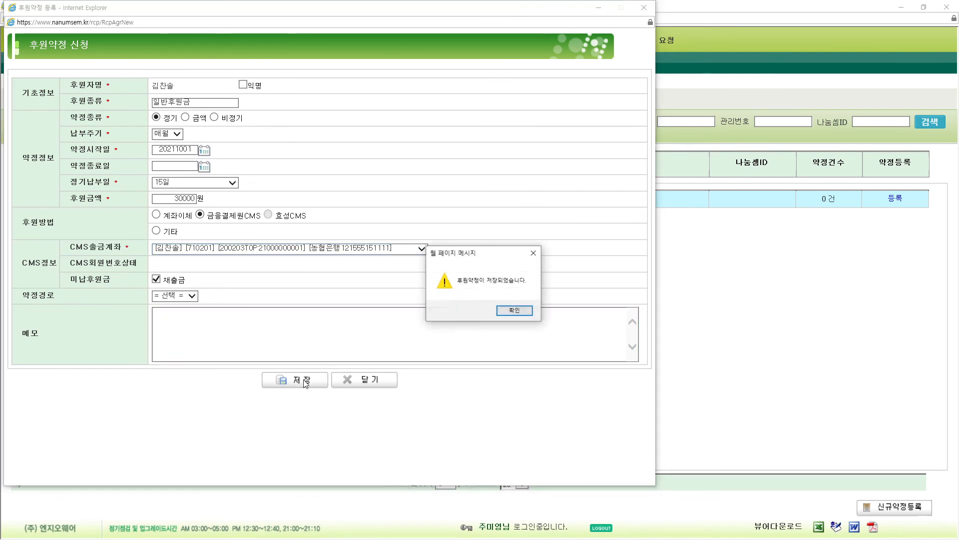
left_click(511, 311)
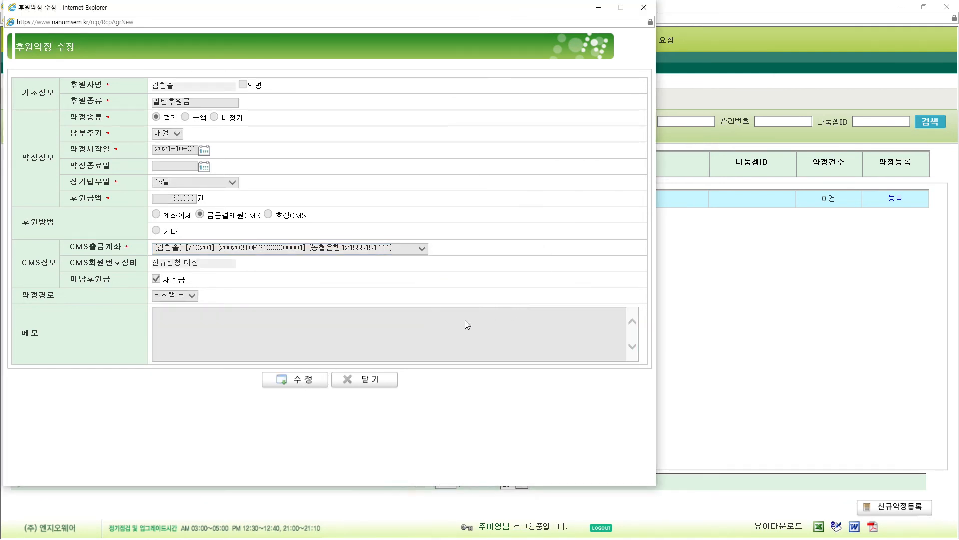
left_click(368, 381)
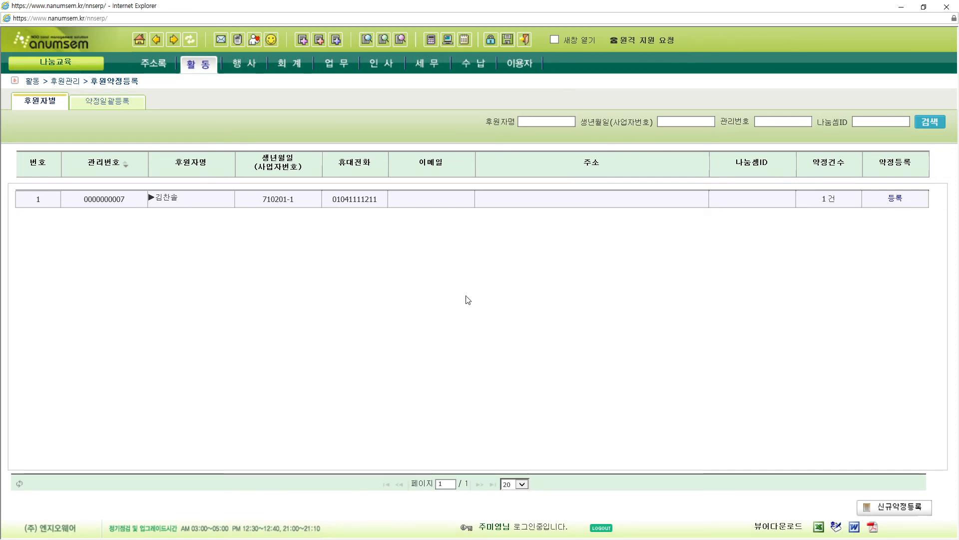
- Check the 30,000 won pledge in 후원약정관리, then view the 농협 account in the CMS회원 list
mouse_move(199, 66)
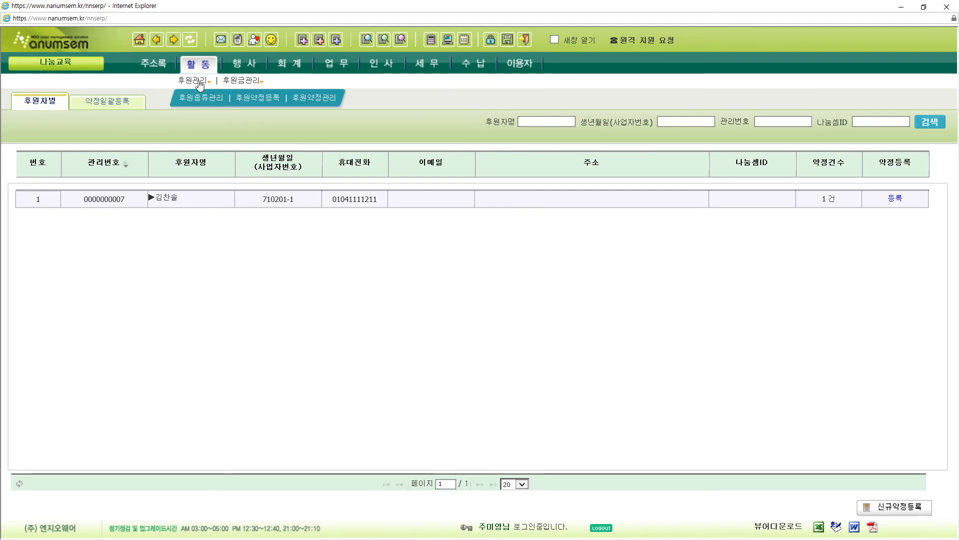
left_click(320, 100)
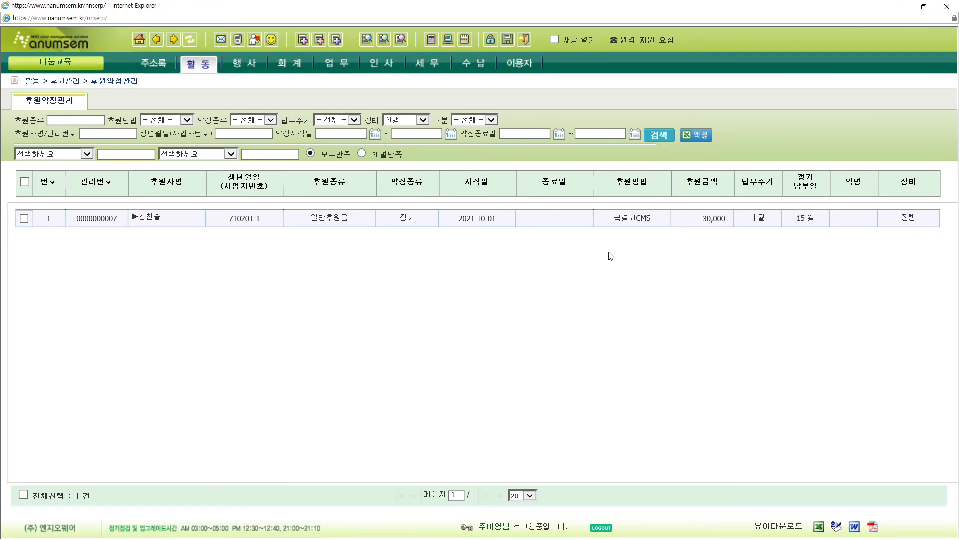
mouse_move(474, 65)
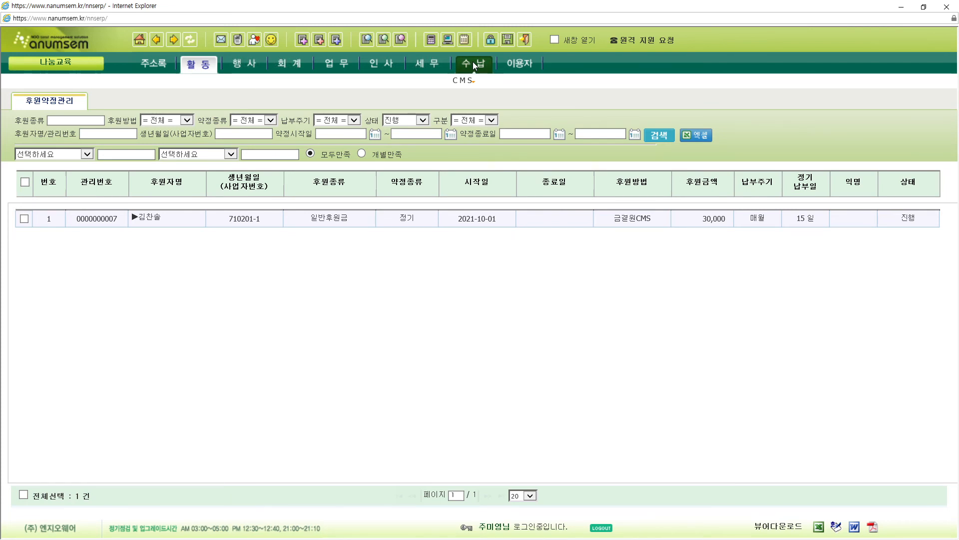
mouse_move(463, 83)
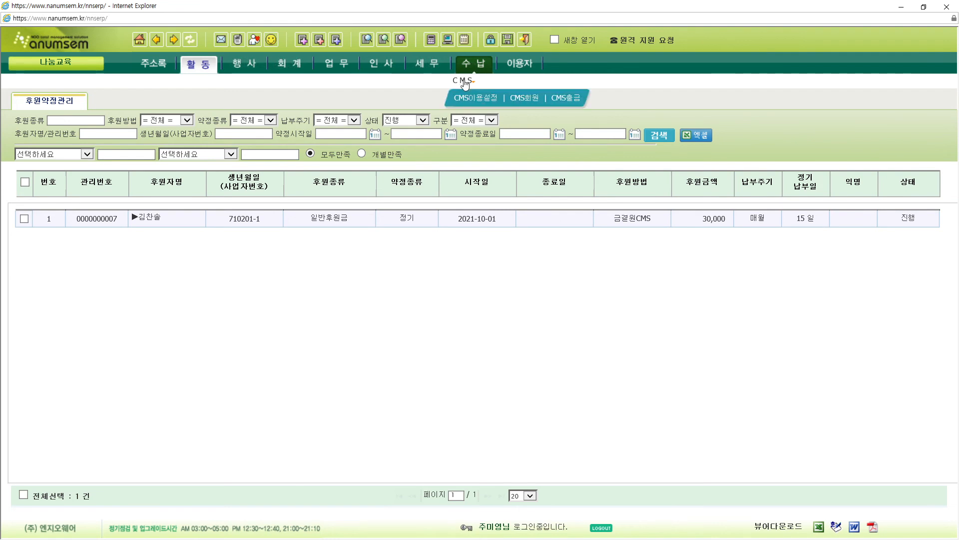
left_click(522, 102)
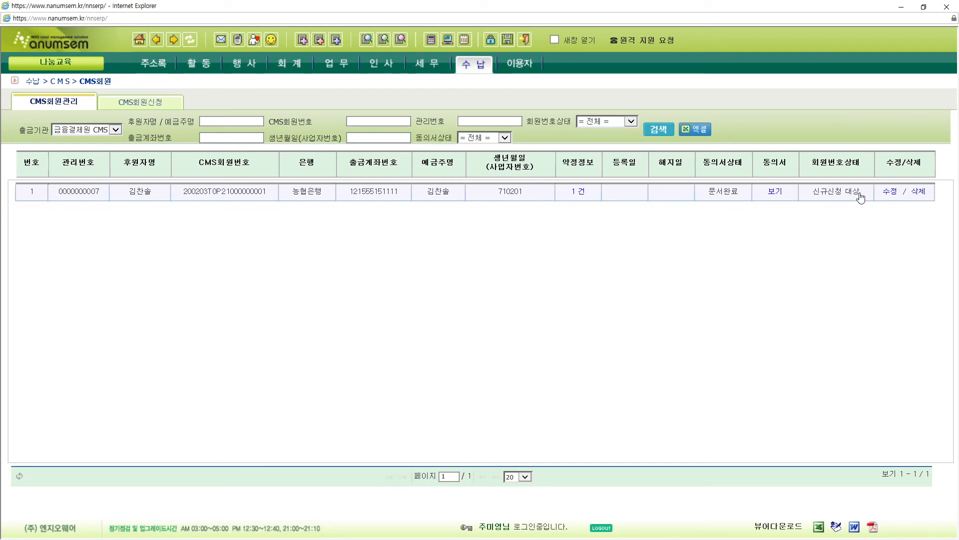
- Check the member's 신규신청 대상 status, then switch to the CMS회원신청 application list
left_click_drag(860, 192, 812, 193)
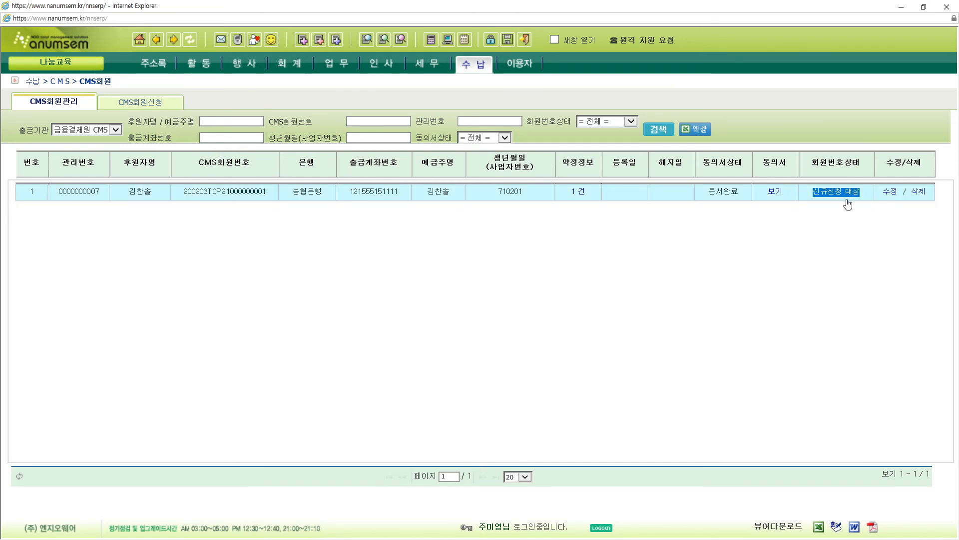
left_click(739, 249)
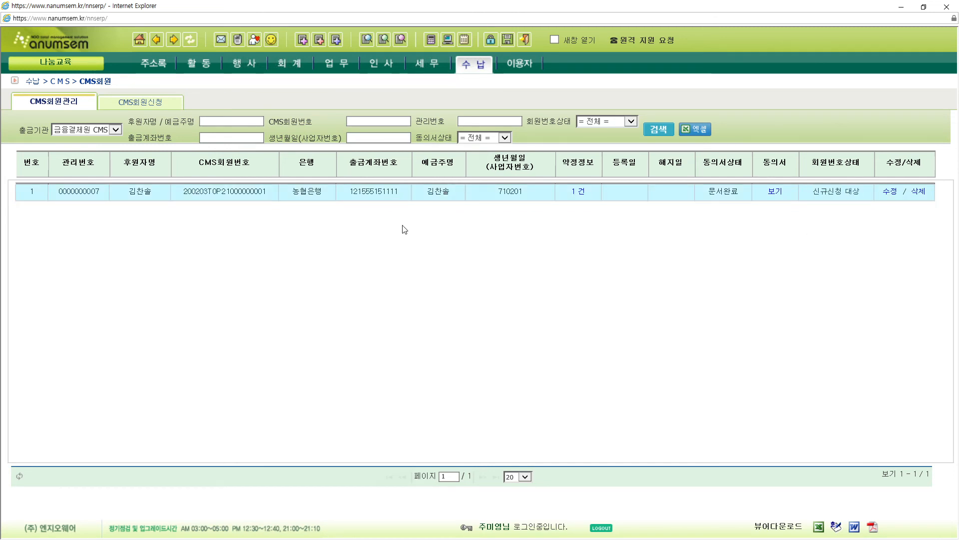
left_click(145, 102)
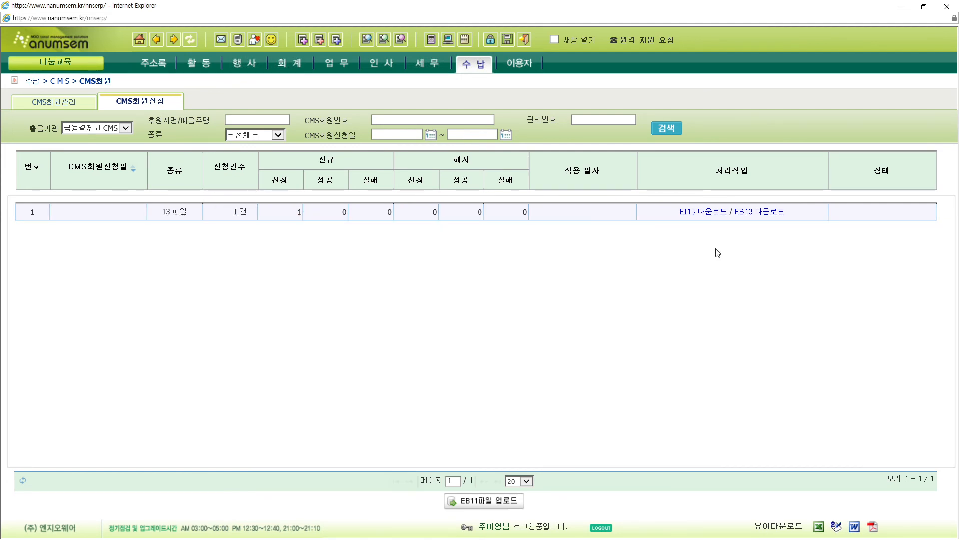
- Request the EI13 file download, confirm the prompts, and choose 다른 이름으로 저장
left_click(698, 214)
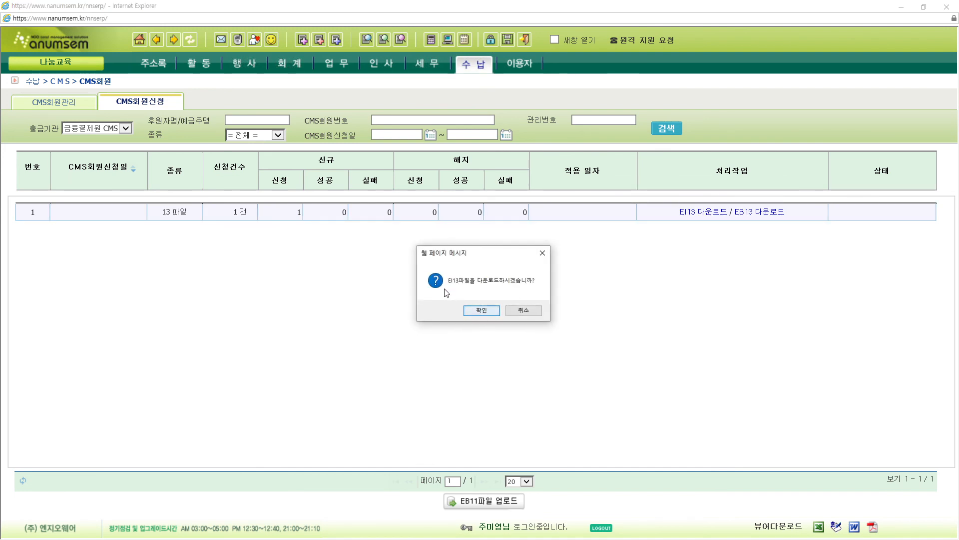
left_click(482, 311)
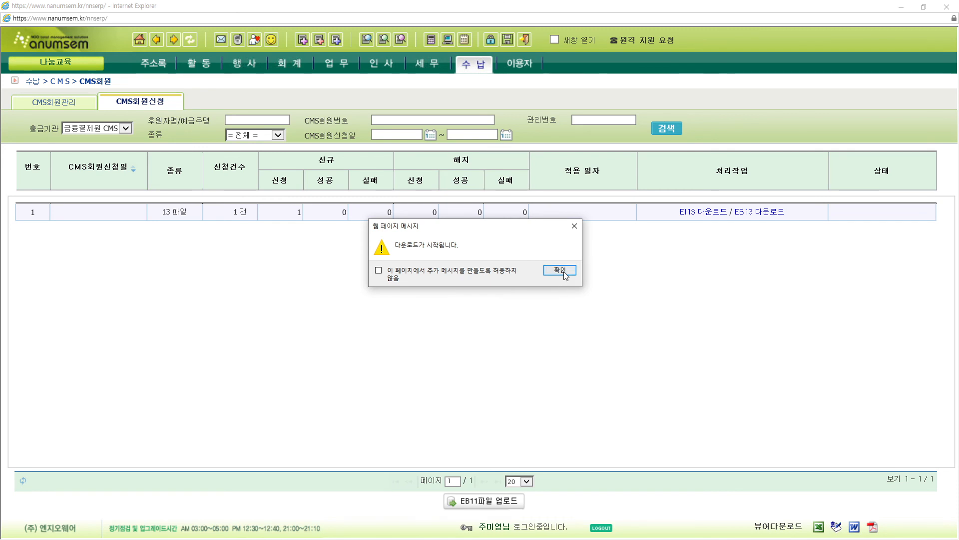
left_click(560, 270)
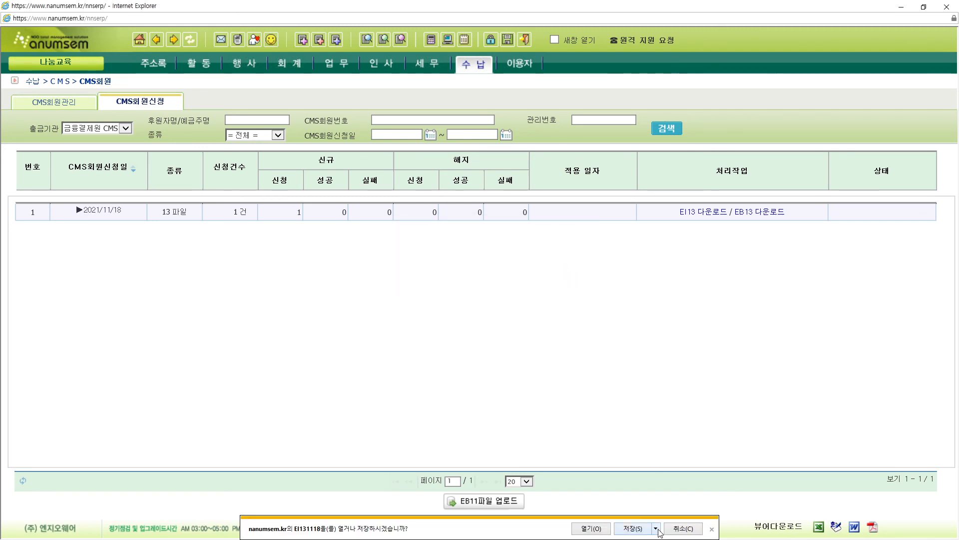
left_click(656, 528)
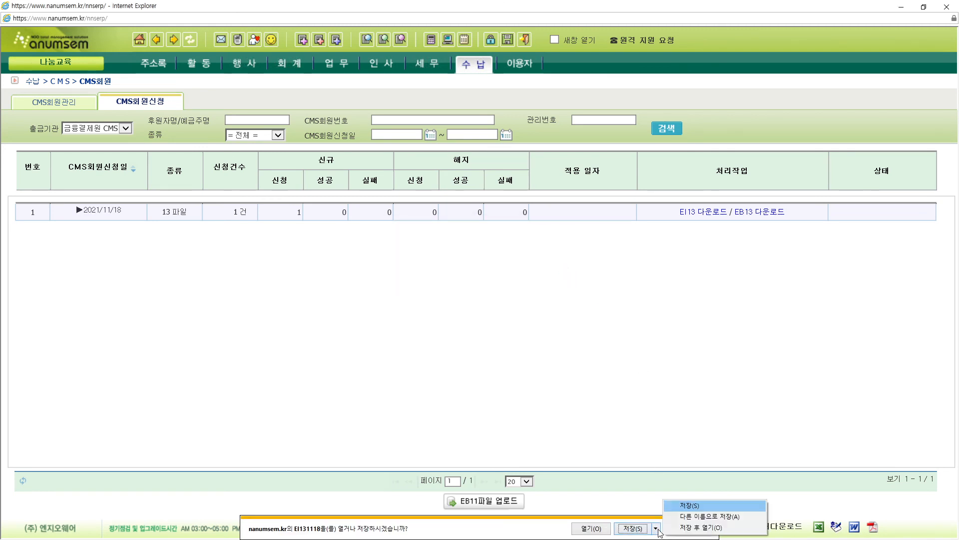
left_click(716, 518)
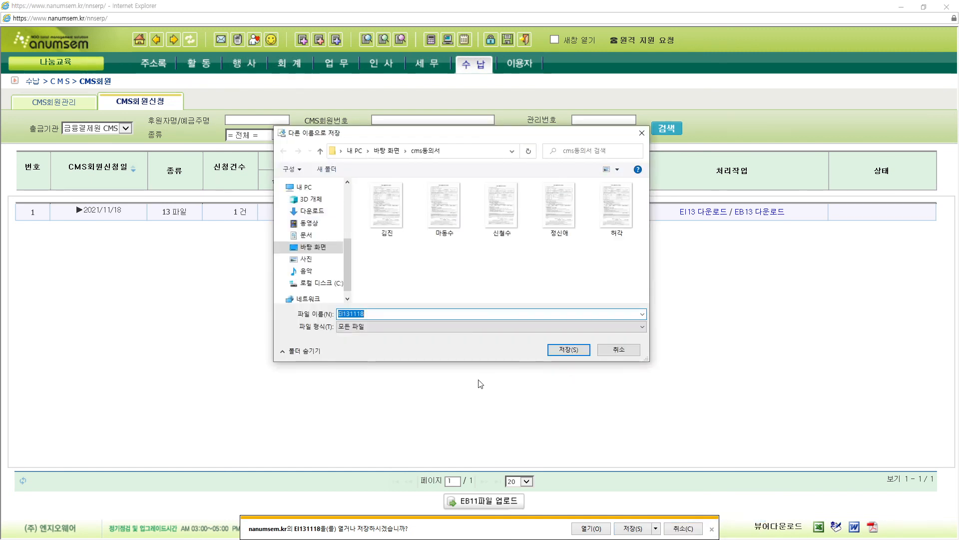
left_click(332, 286)
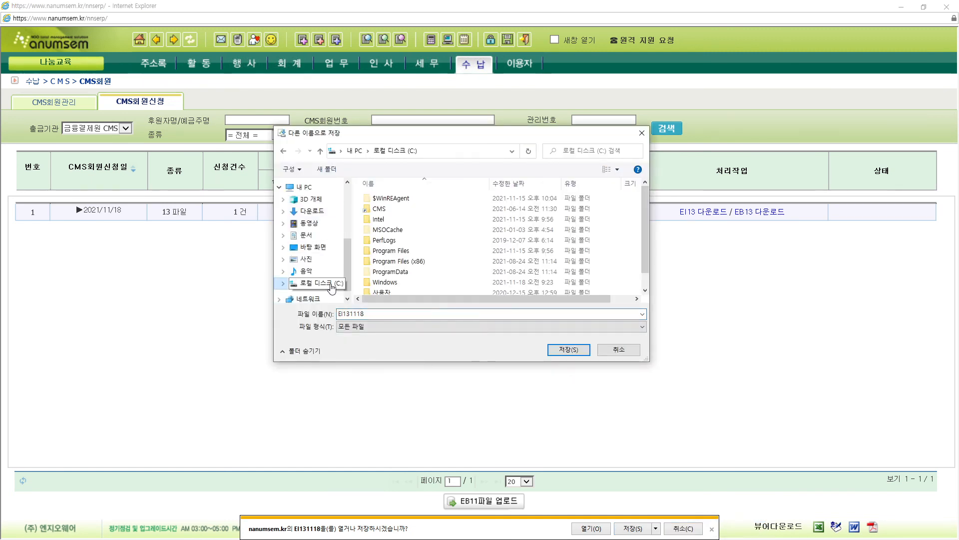
left_click(385, 208)
double_click(385, 208)
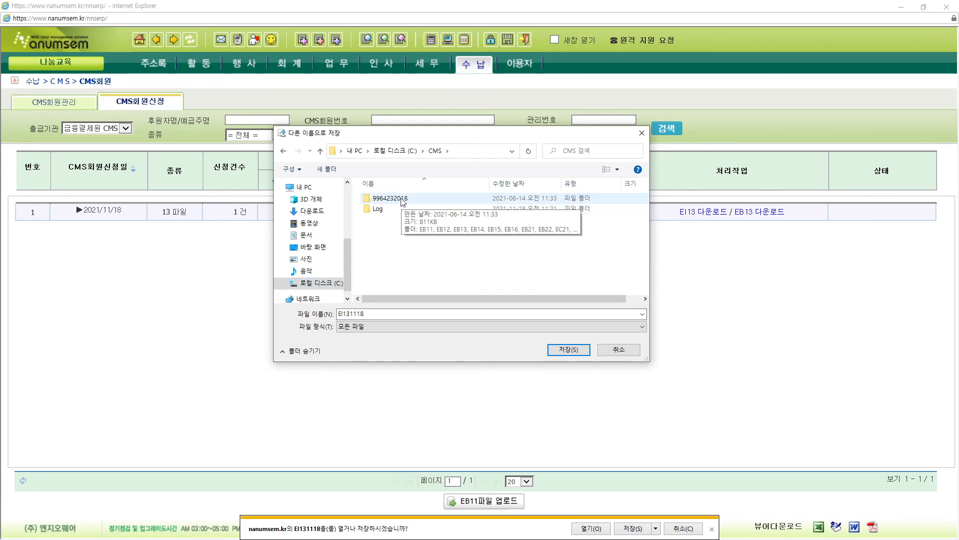
double_click(395, 198)
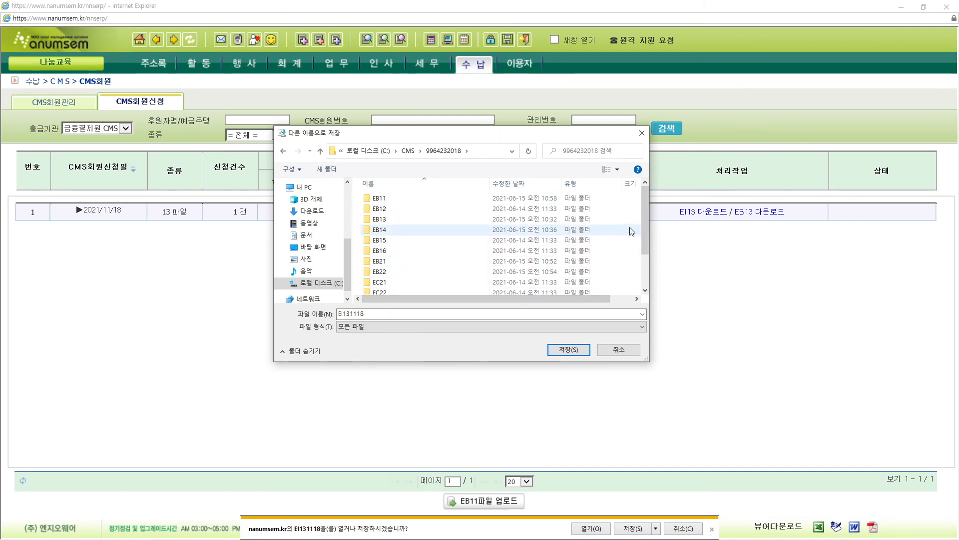
left_click_drag(647, 215, 644, 247)
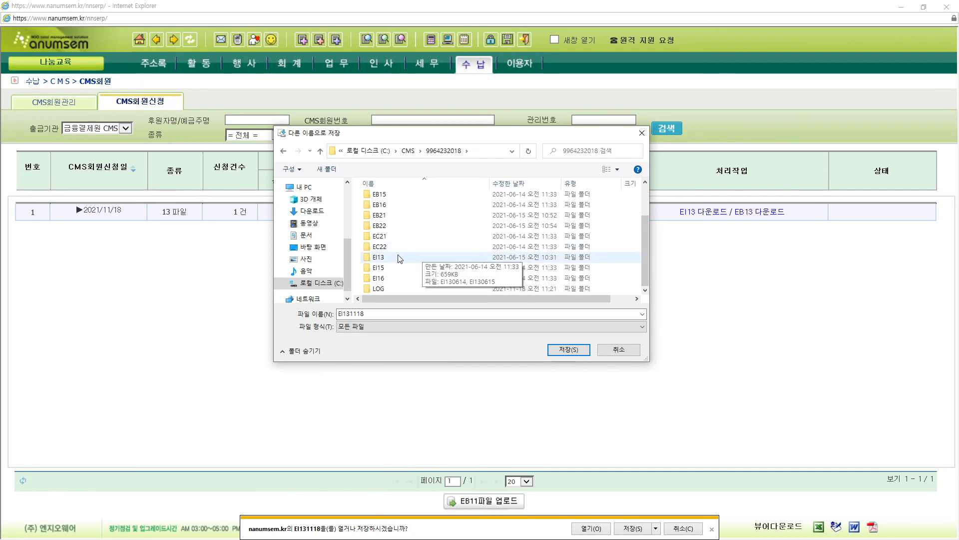
double_click(380, 257)
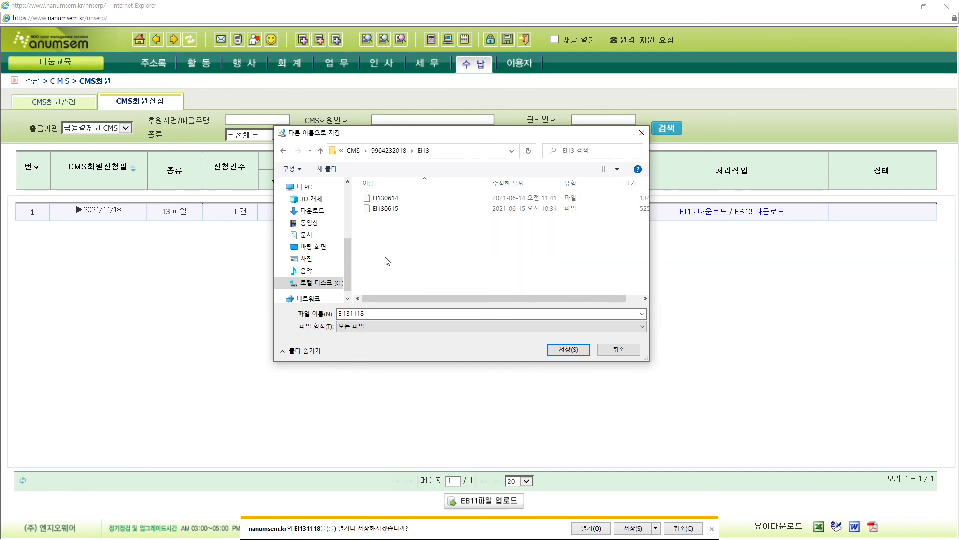
left_click(565, 352)
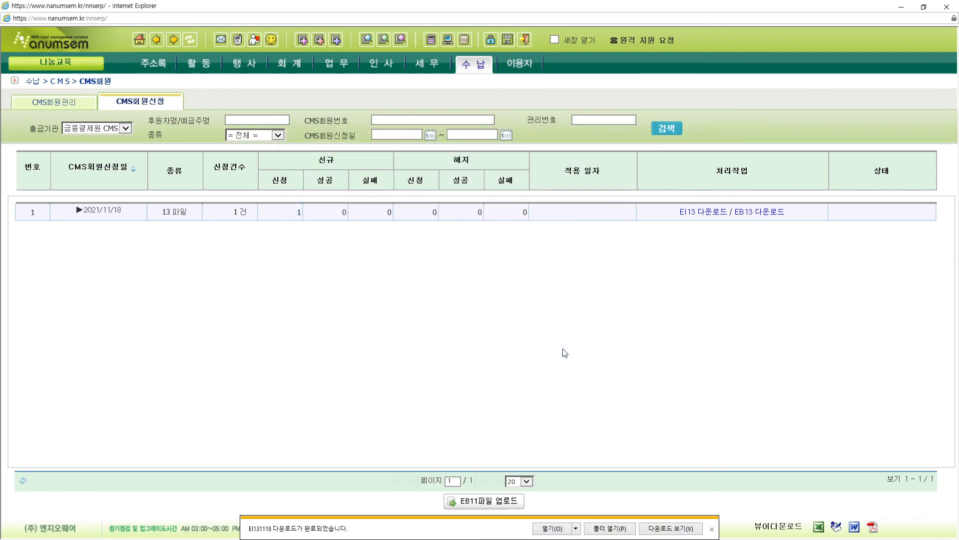
left_click(712, 529)
left_click(763, 214)
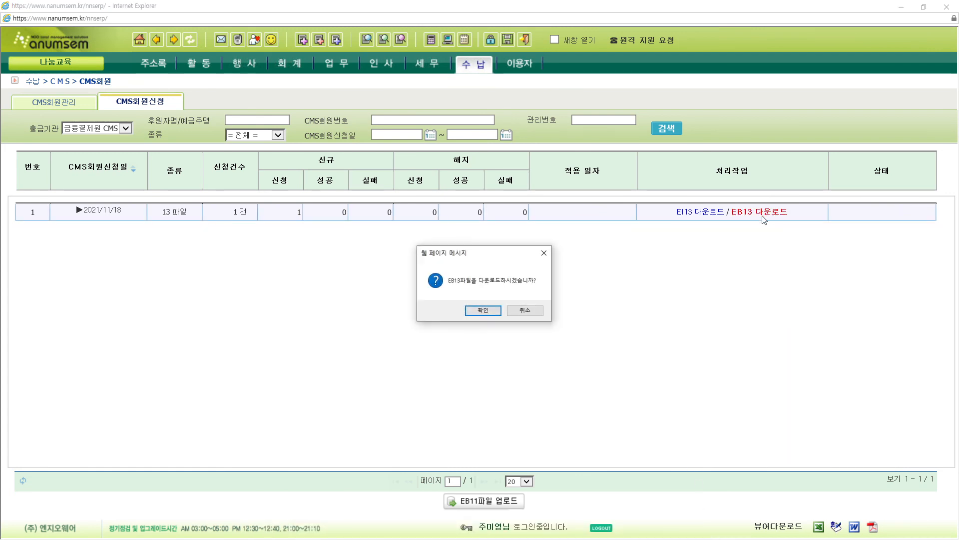
left_click(483, 310)
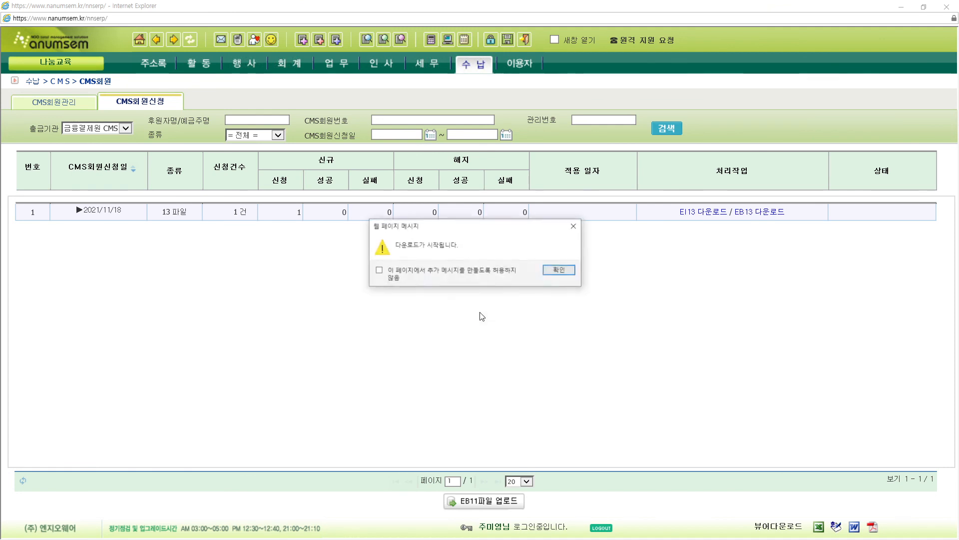
left_click(557, 270)
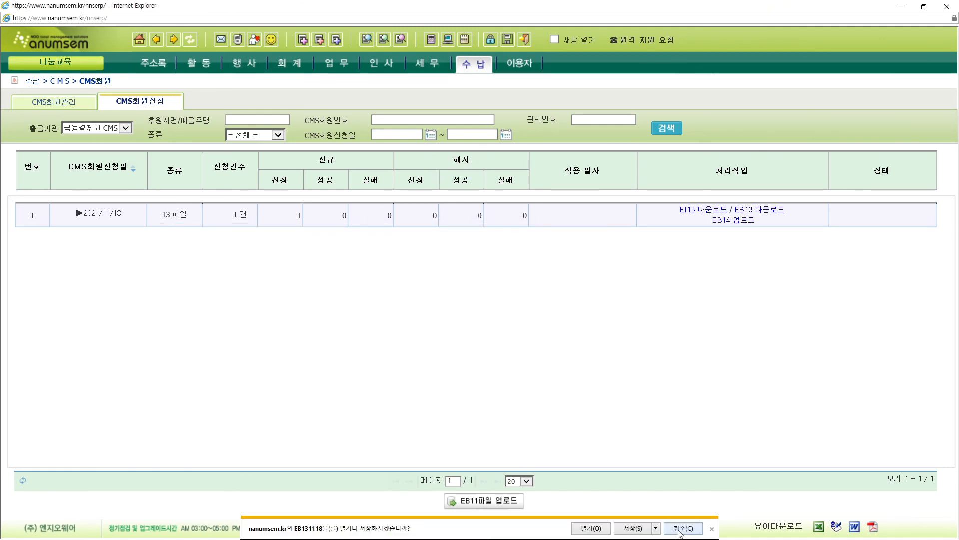
left_click(656, 531)
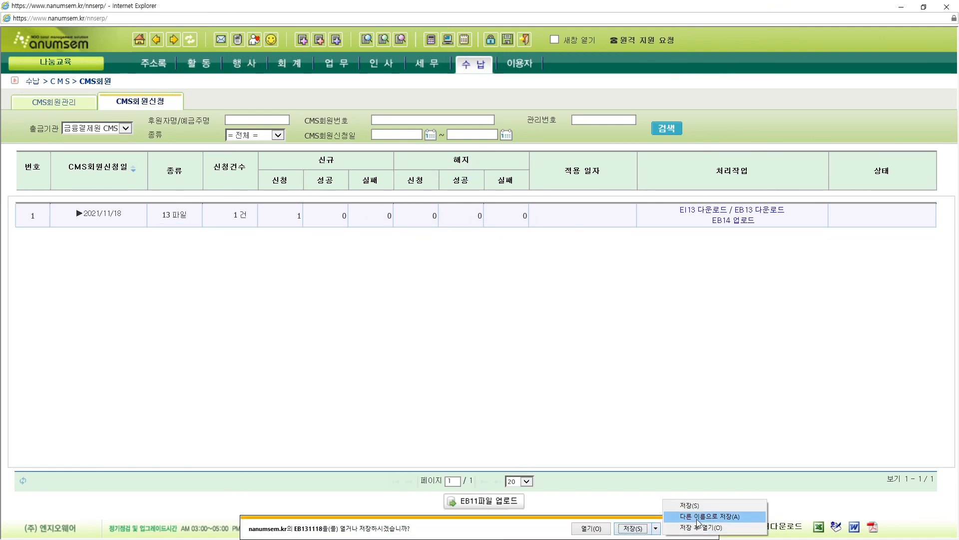
left_click(710, 516)
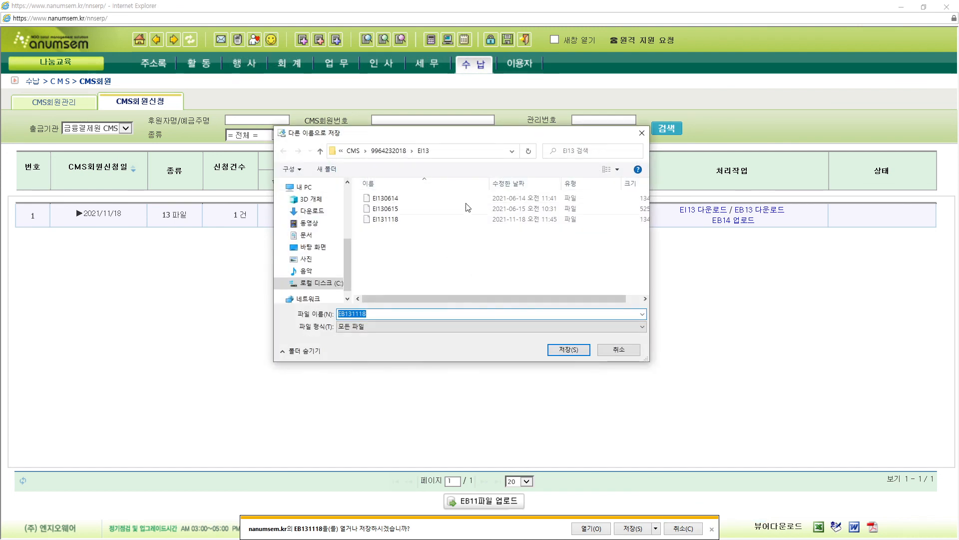
left_click(402, 150)
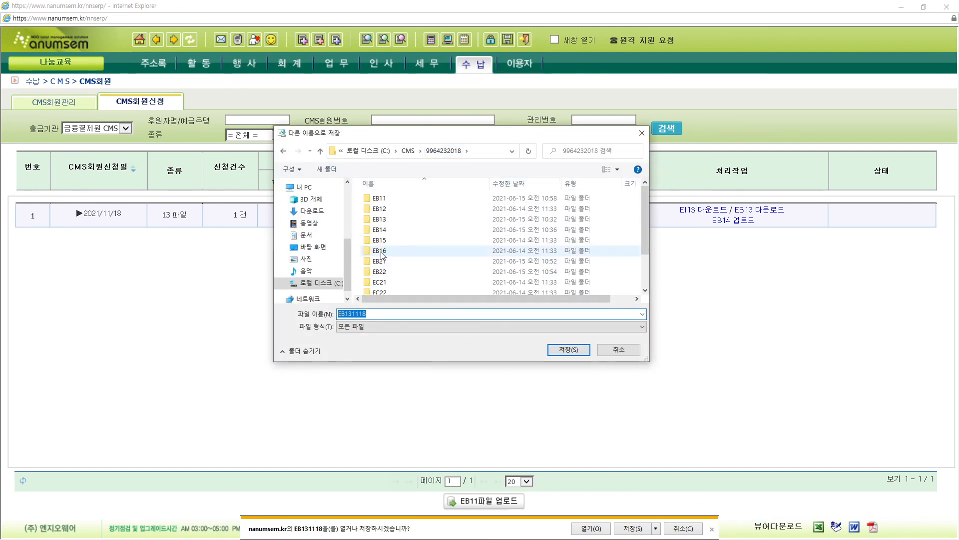
double_click(384, 221)
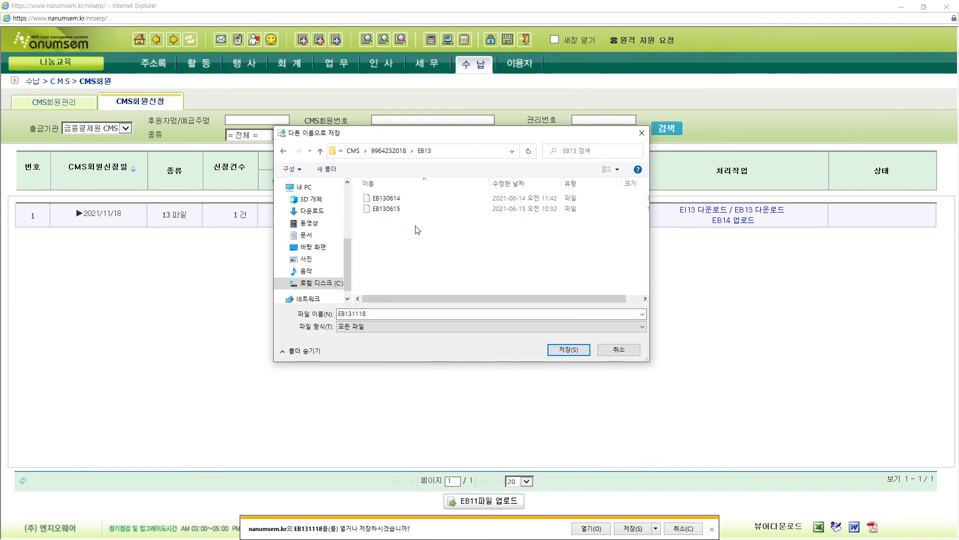
left_click(571, 349)
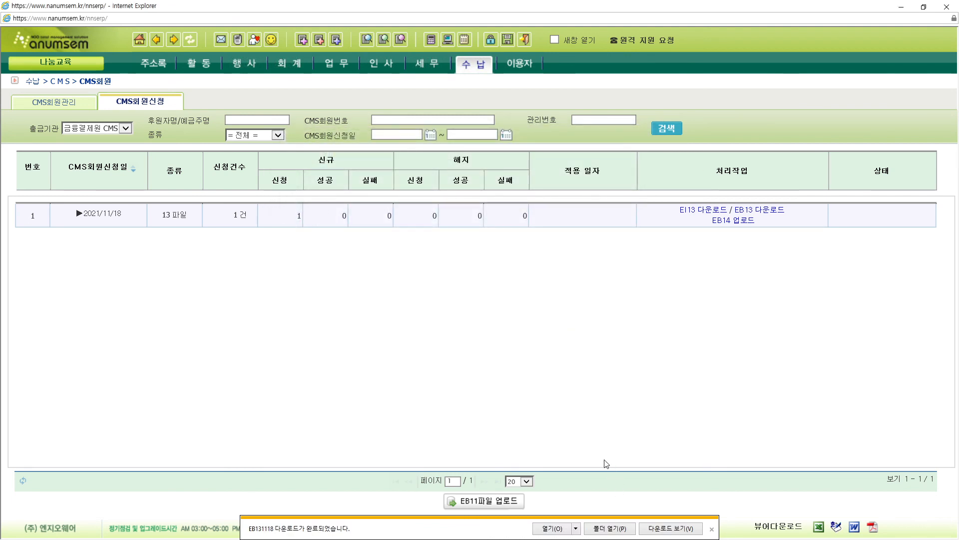
left_click(711, 529)
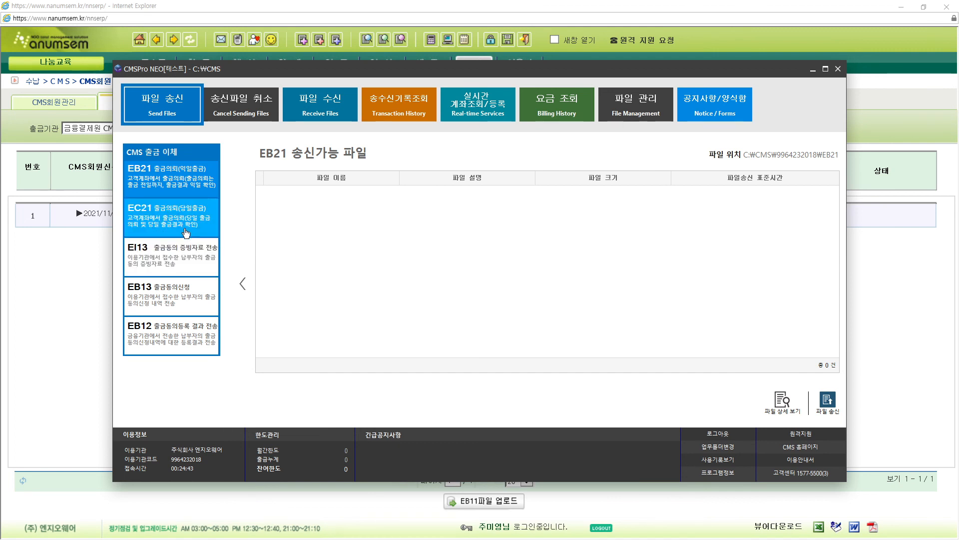
- List the EI13 sendable files and start sending EI131118, accepting the electronic signature details
left_click(185, 265)
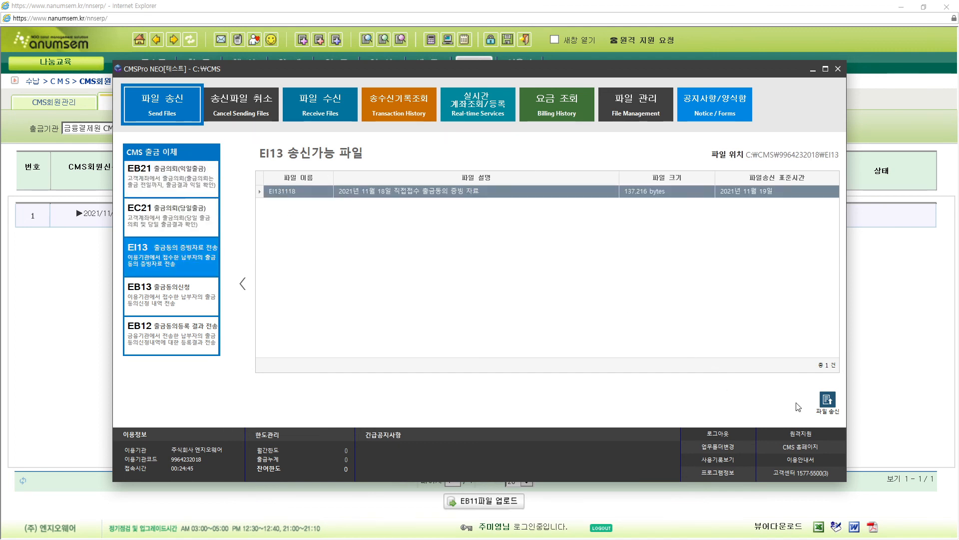
left_click(826, 406)
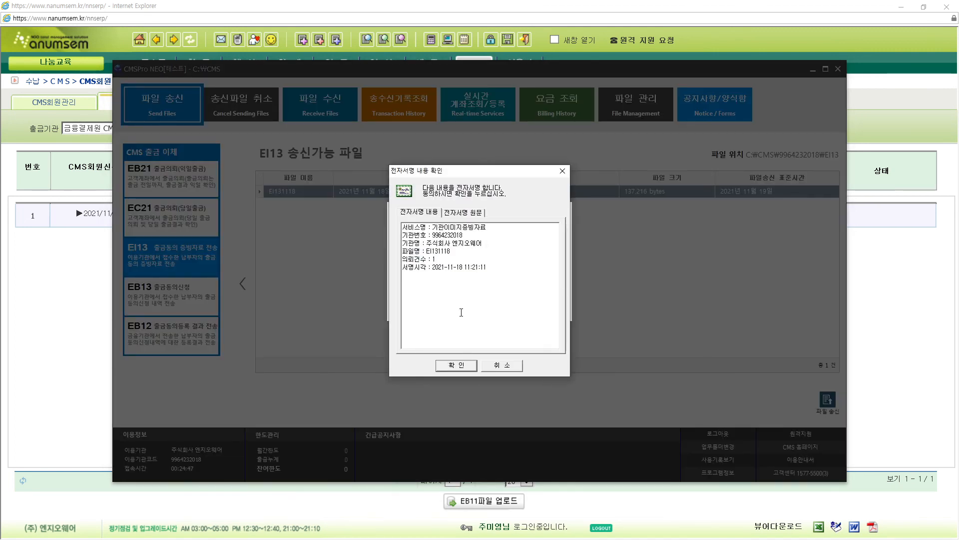
left_click(457, 365)
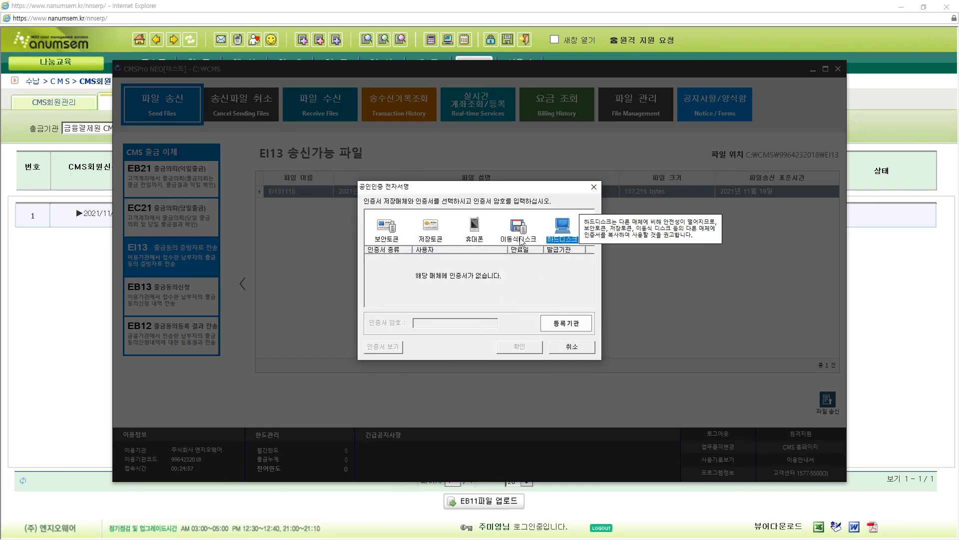
- Look through certificate storage locations, then cancel the certificate sign-in and acknowledge the cancelled send
left_click(516, 236)
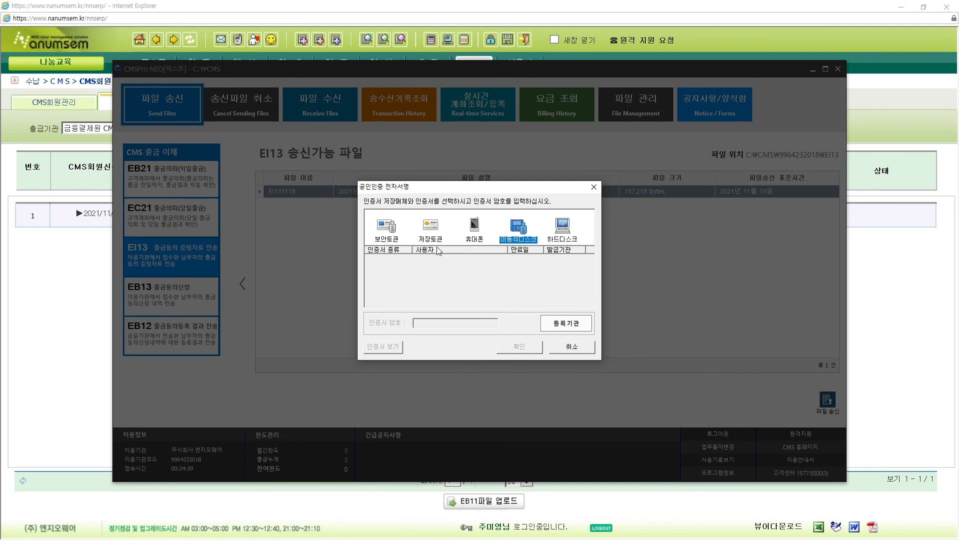
left_click(557, 236)
left_click(532, 233)
left_click(570, 347)
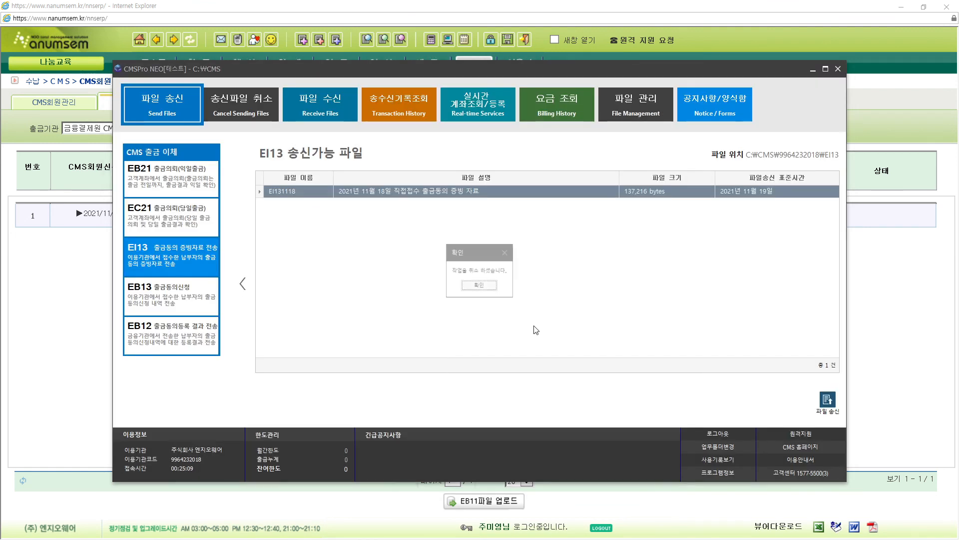
left_click(479, 286)
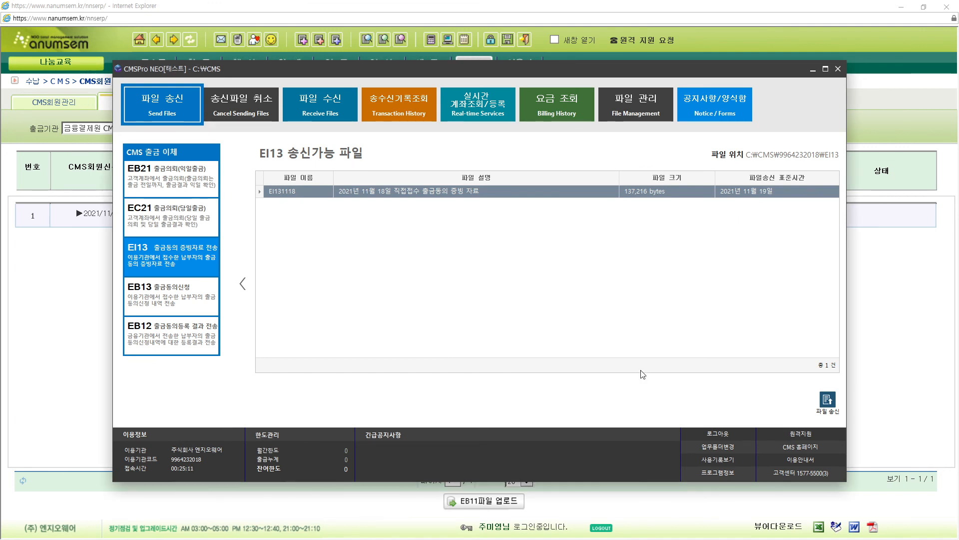